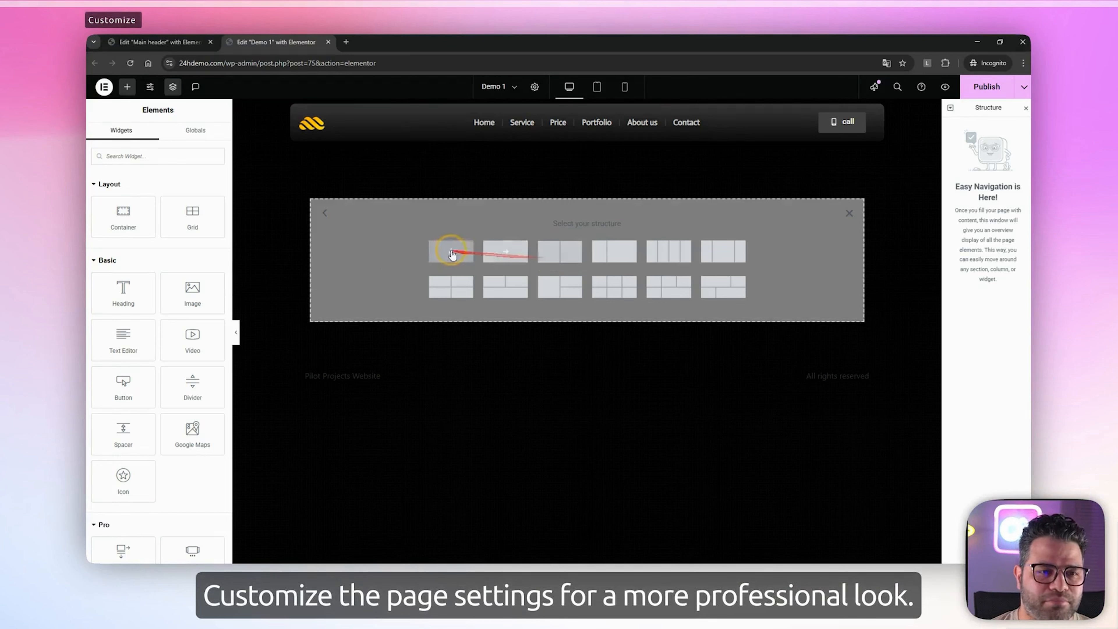
# Add a single-column container with unlinked margins and padding, set all padding to 0 and the top margin to -100 px
pyautogui.click(449, 250)
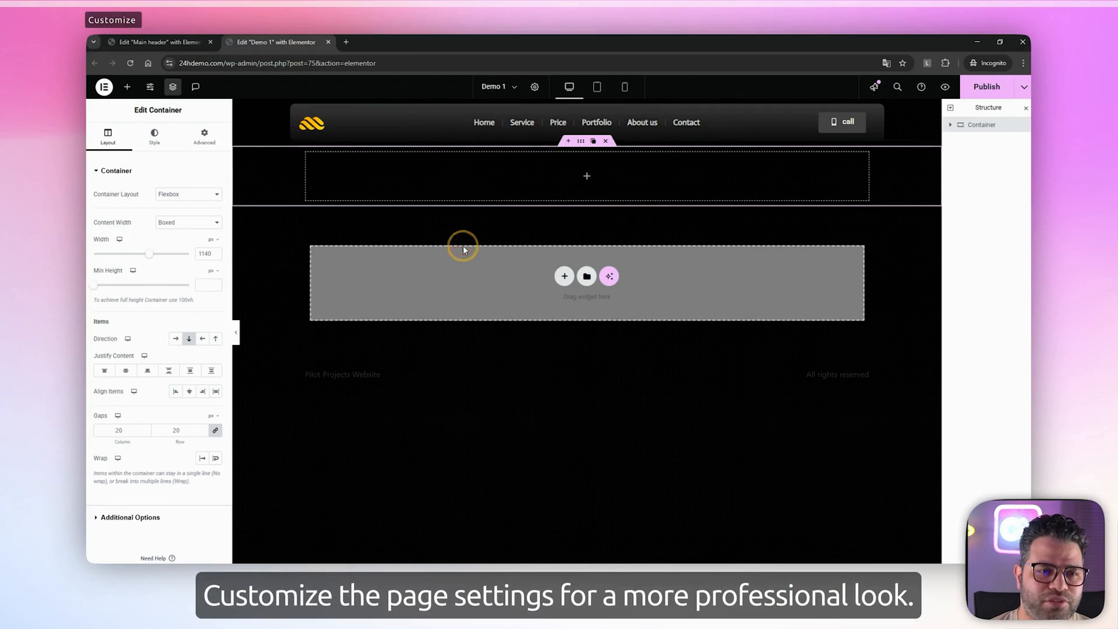
pyautogui.click(204, 136)
pyautogui.click(216, 206)
pyautogui.click(217, 207)
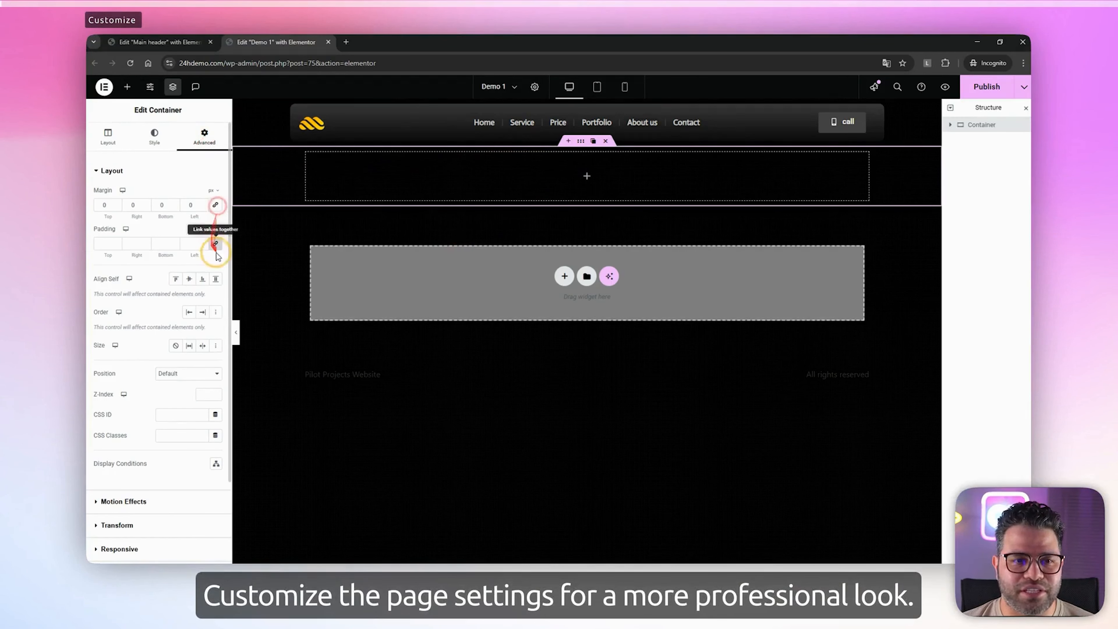
pyautogui.click(215, 245)
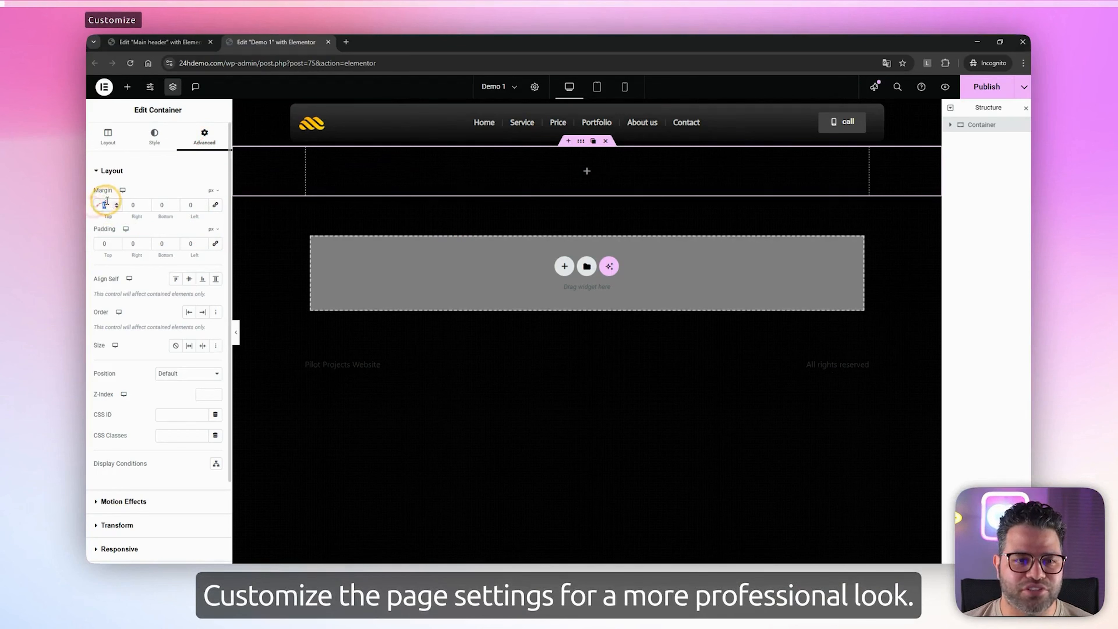
pyautogui.write('-100')
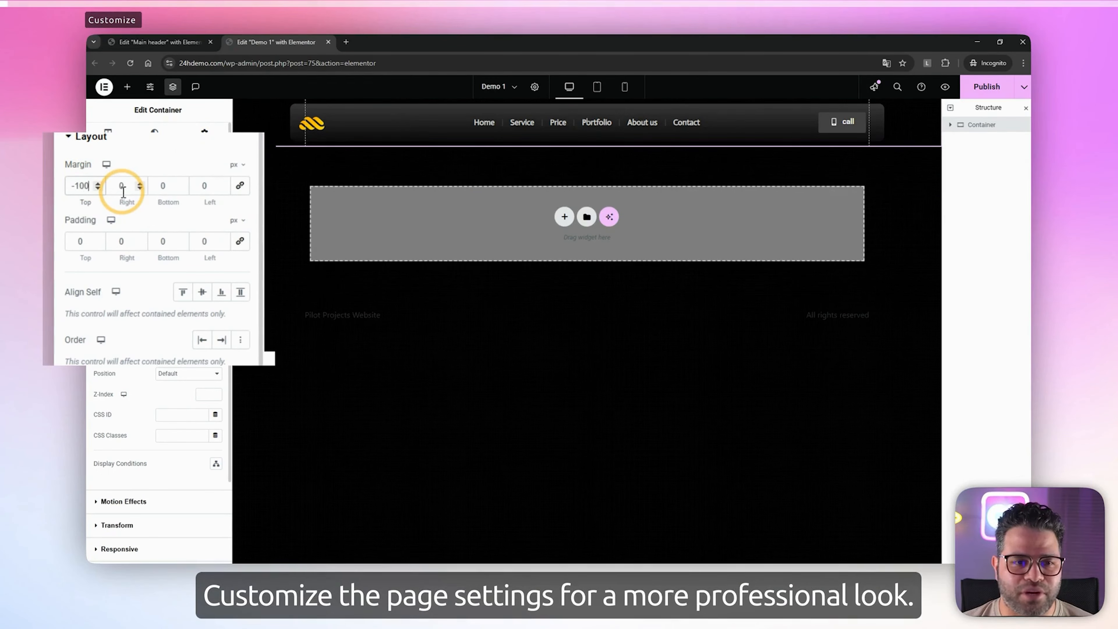
# Set the container's content width to Full Width and its minimum height to 100 vh
pyautogui.click(108, 131)
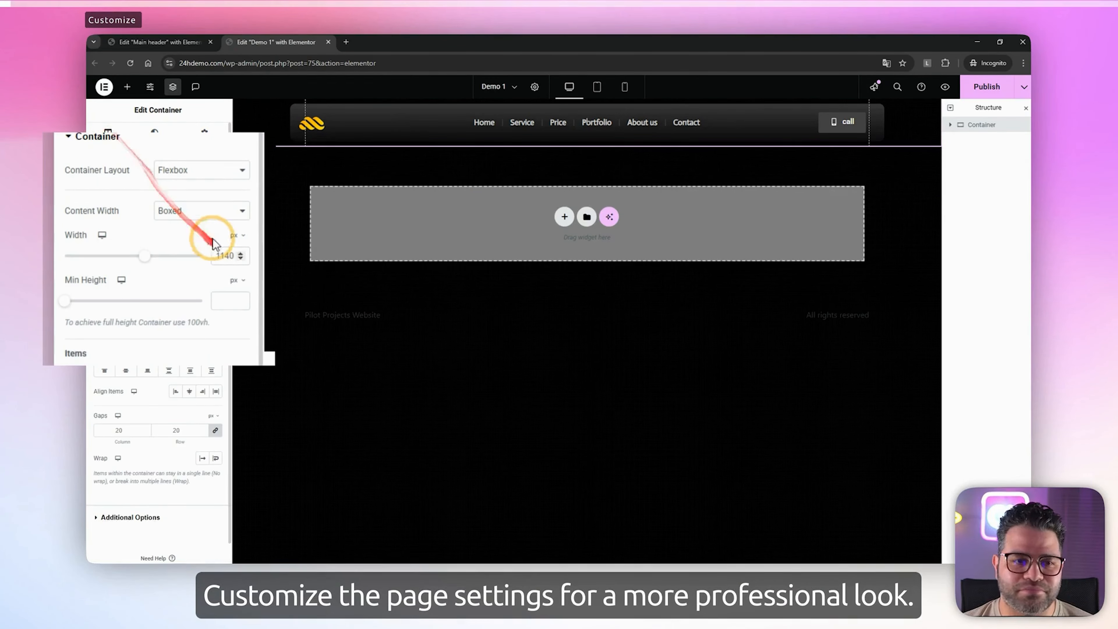
pyautogui.click(207, 211)
pyautogui.click(183, 245)
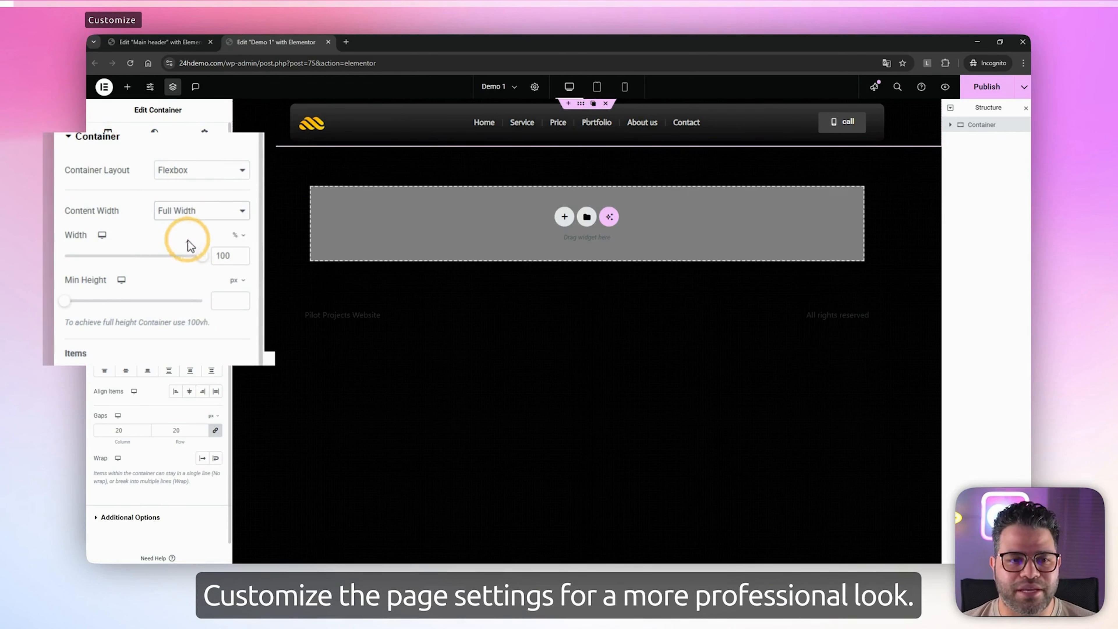
pyautogui.click(237, 280)
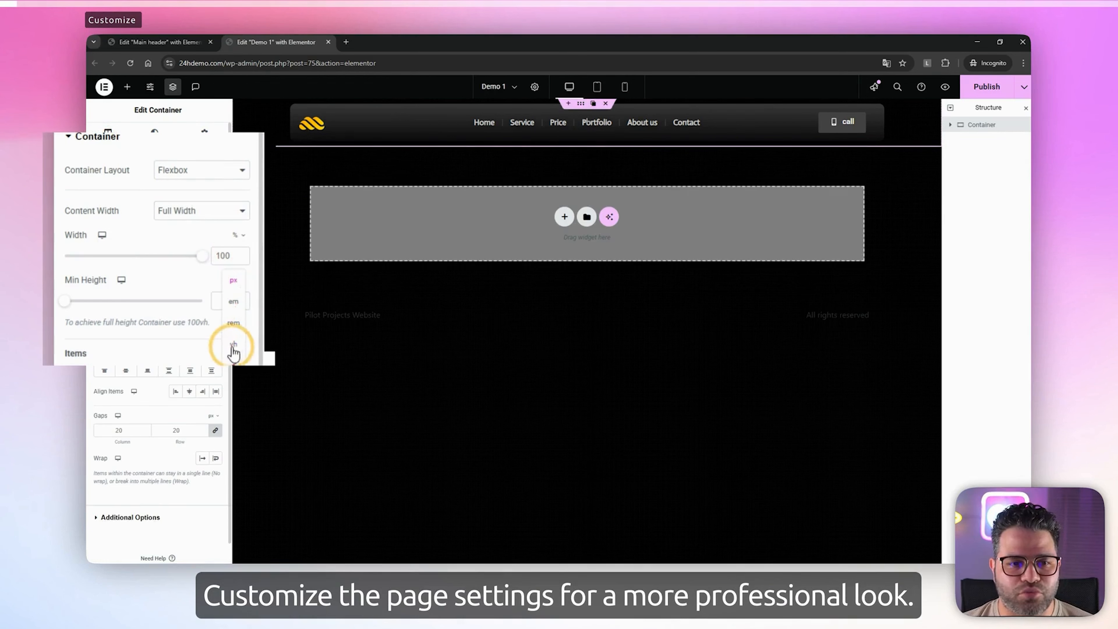
pyautogui.click(234, 348)
pyautogui.click(222, 301)
pyautogui.write('100')
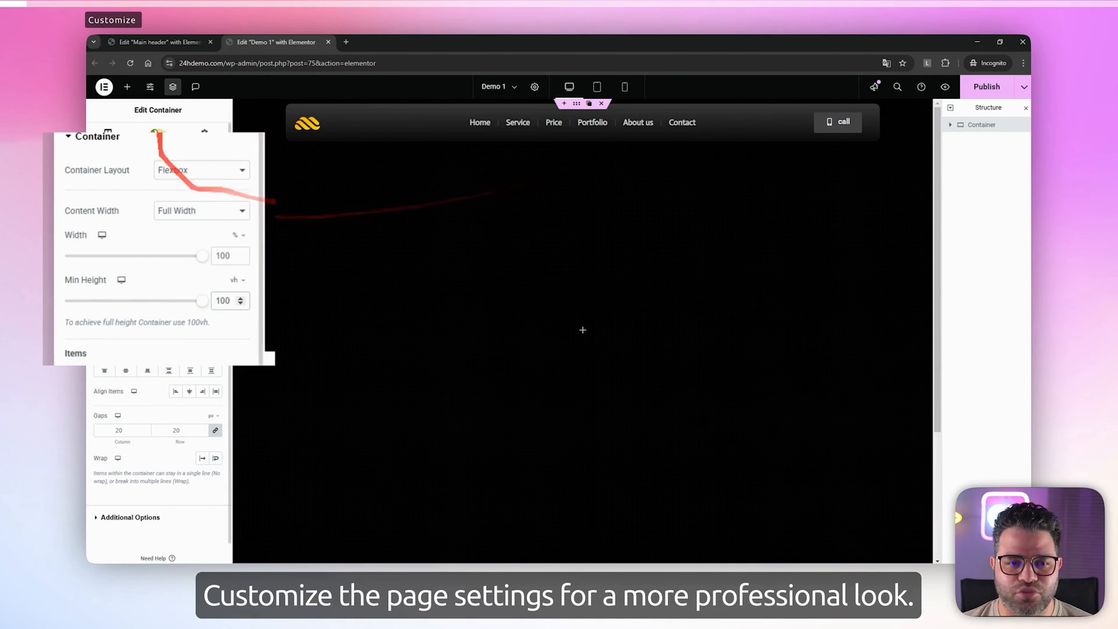
# Give the container a classic background using the green and teal gradient image from the media library
pyautogui.click(154, 135)
pyautogui.click(176, 215)
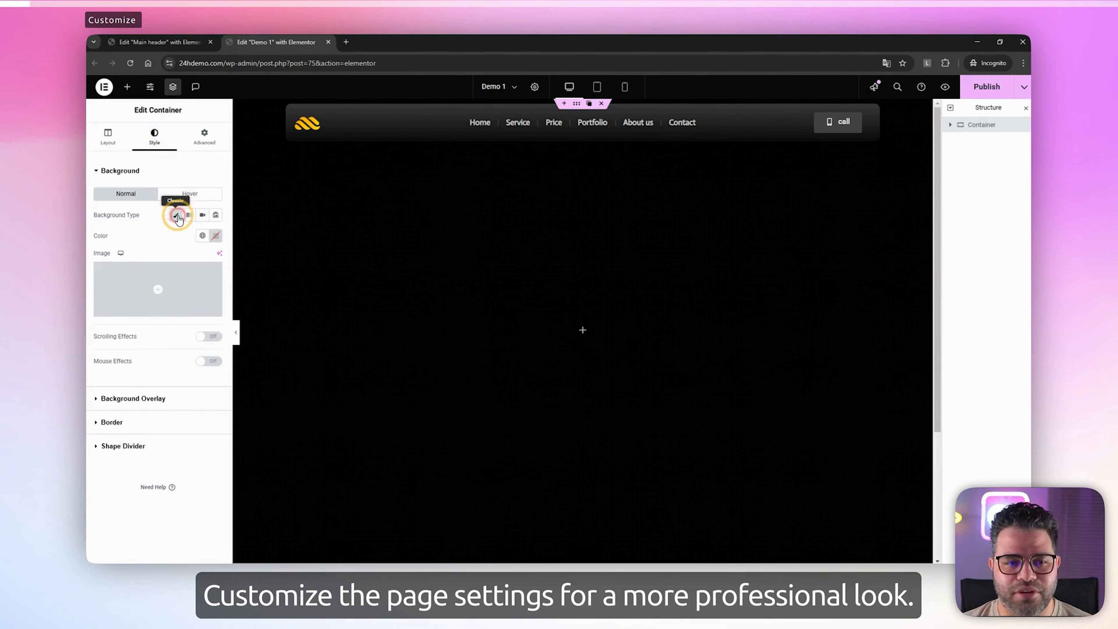
pyautogui.click(166, 287)
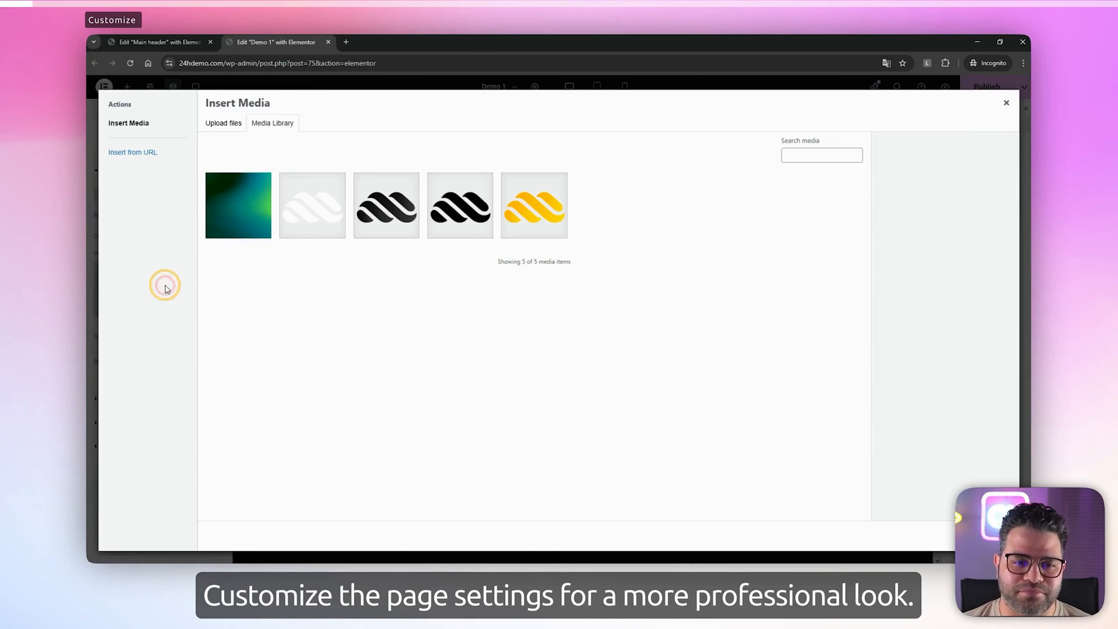
pyautogui.click(232, 219)
pyautogui.click(942, 533)
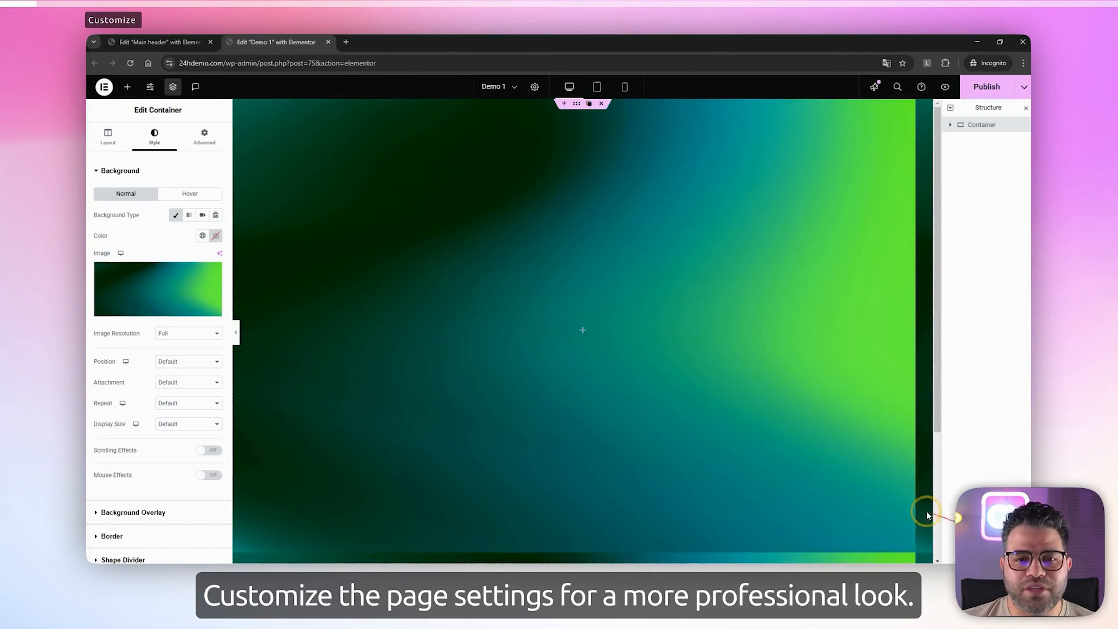
# Set the background image's position to Center Center, repeat to No-repeat and display size to Cover
pyautogui.click(184, 338)
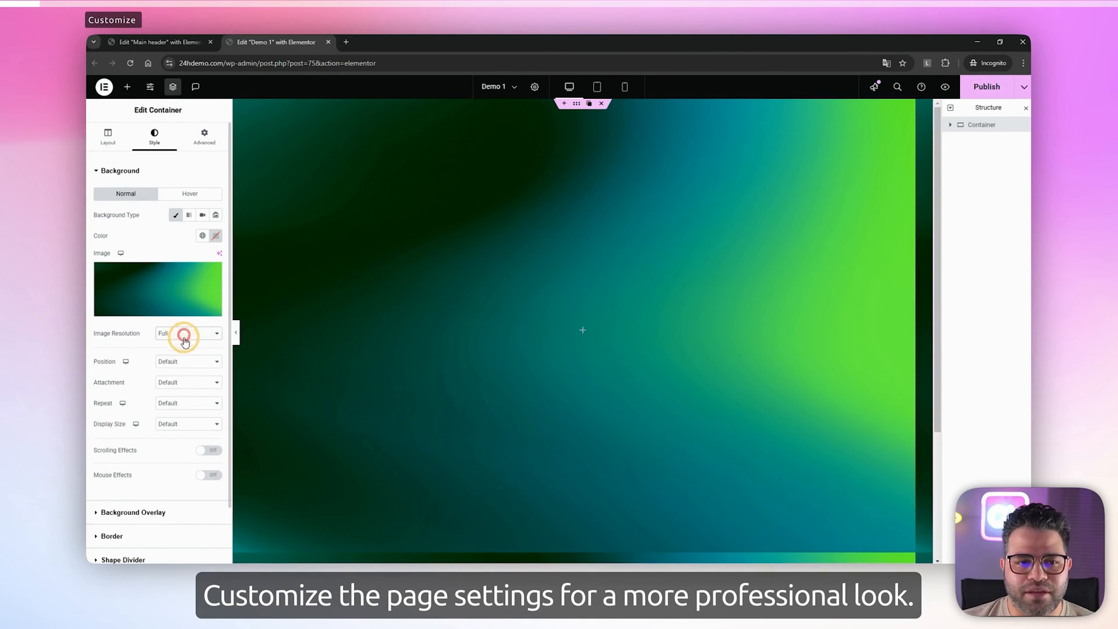
pyautogui.click(176, 362)
pyautogui.click(180, 384)
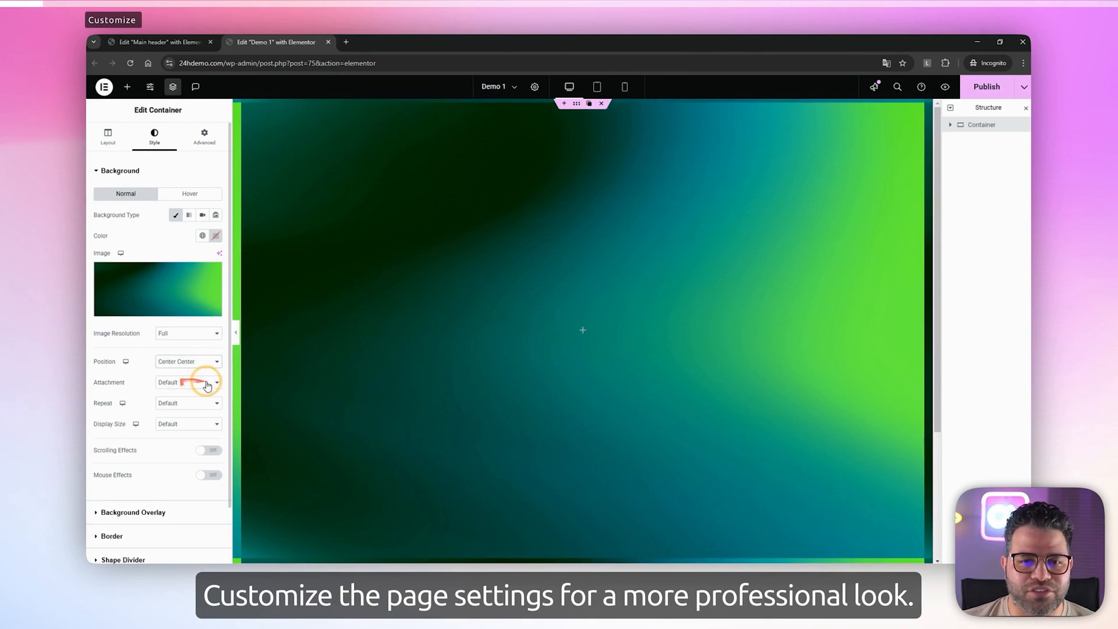
pyautogui.click(192, 381)
pyautogui.click(180, 394)
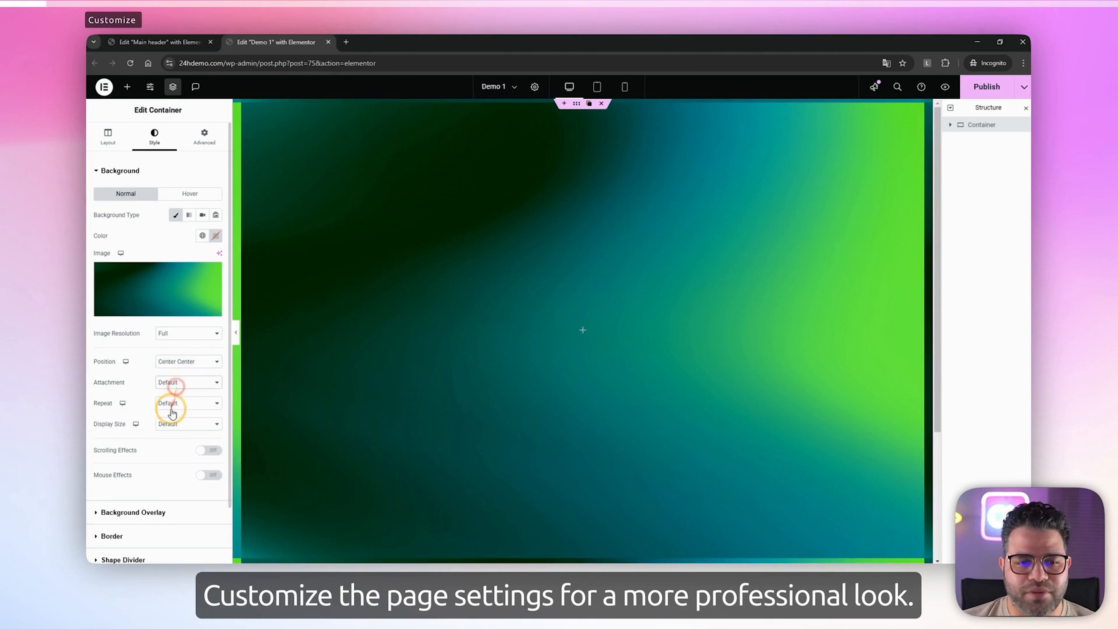
pyautogui.click(172, 403)
pyautogui.click(177, 432)
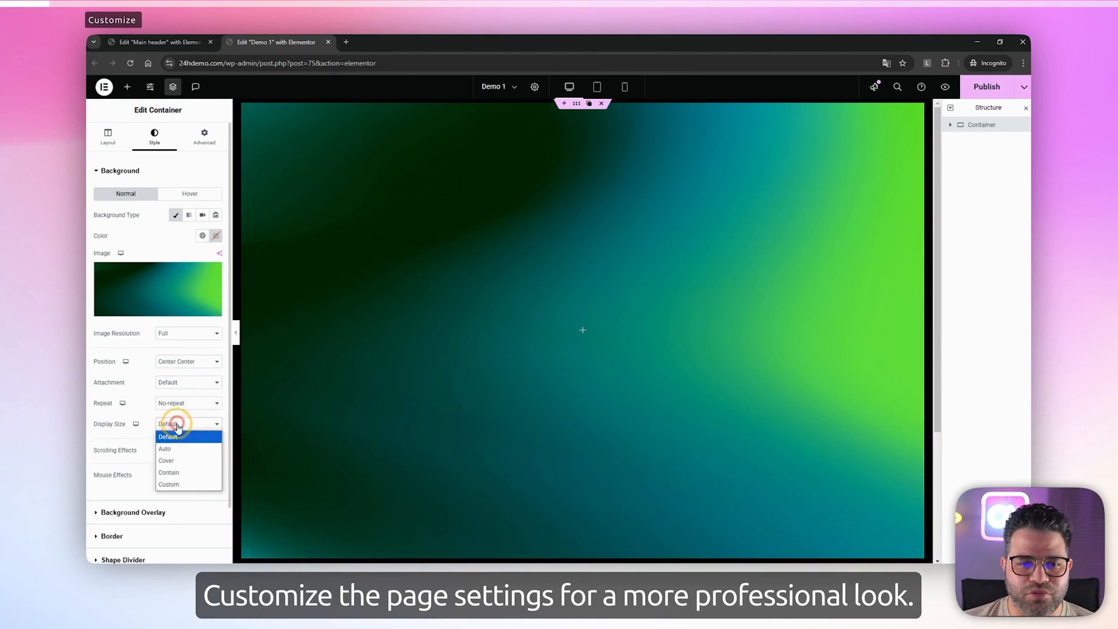
pyautogui.click(178, 466)
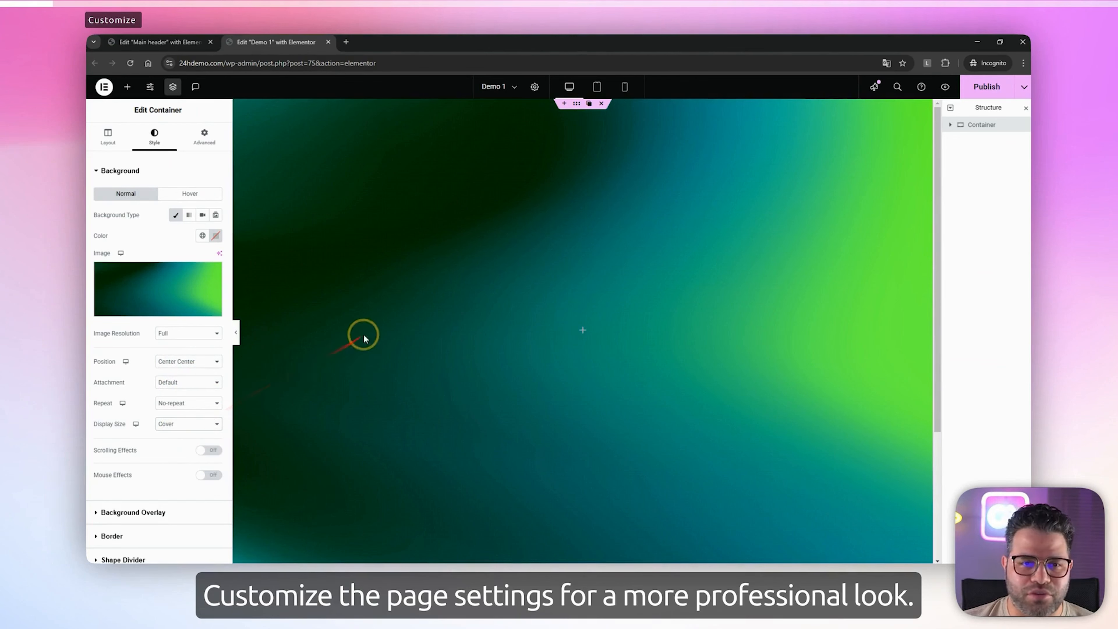
# Set the container's Z-Index to 0 and check the result on the page
pyautogui.click(208, 143)
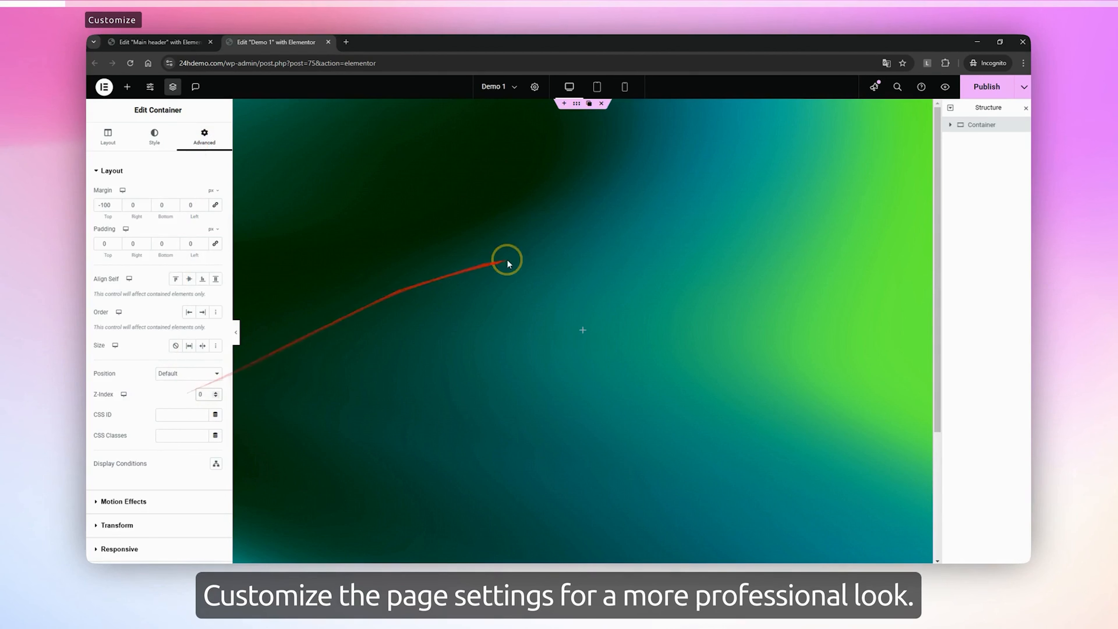
pyautogui.scroll(-4, 533, 251)
pyautogui.scroll(4, 536, 255)
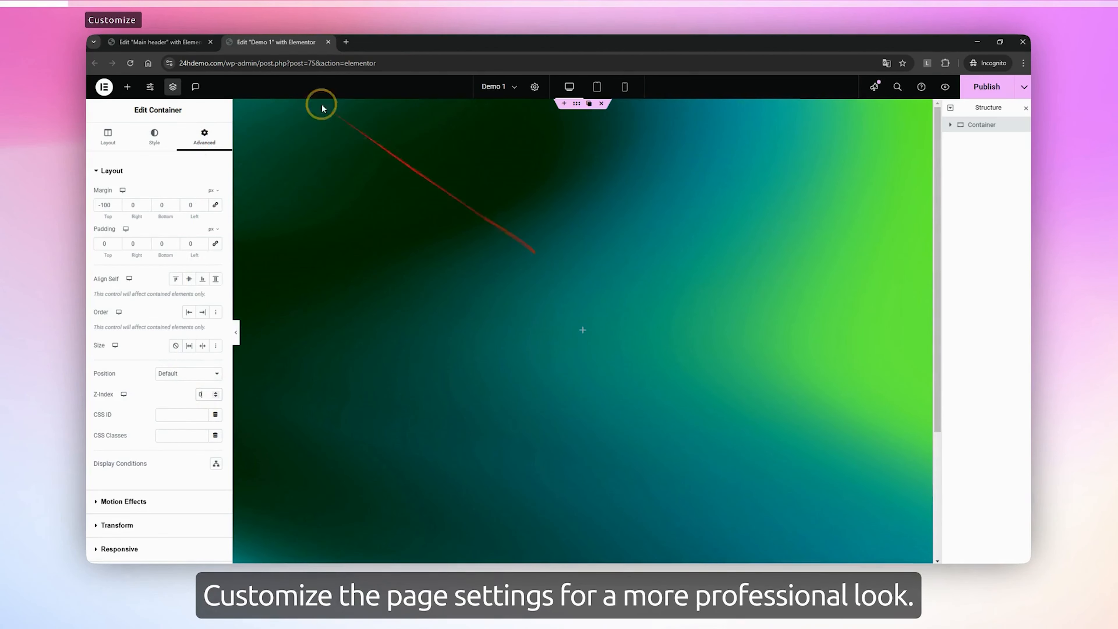
# In the Main header template's desktop view, set the header desktop container's Z-Index to 99 and publish the change
pyautogui.click(127, 42)
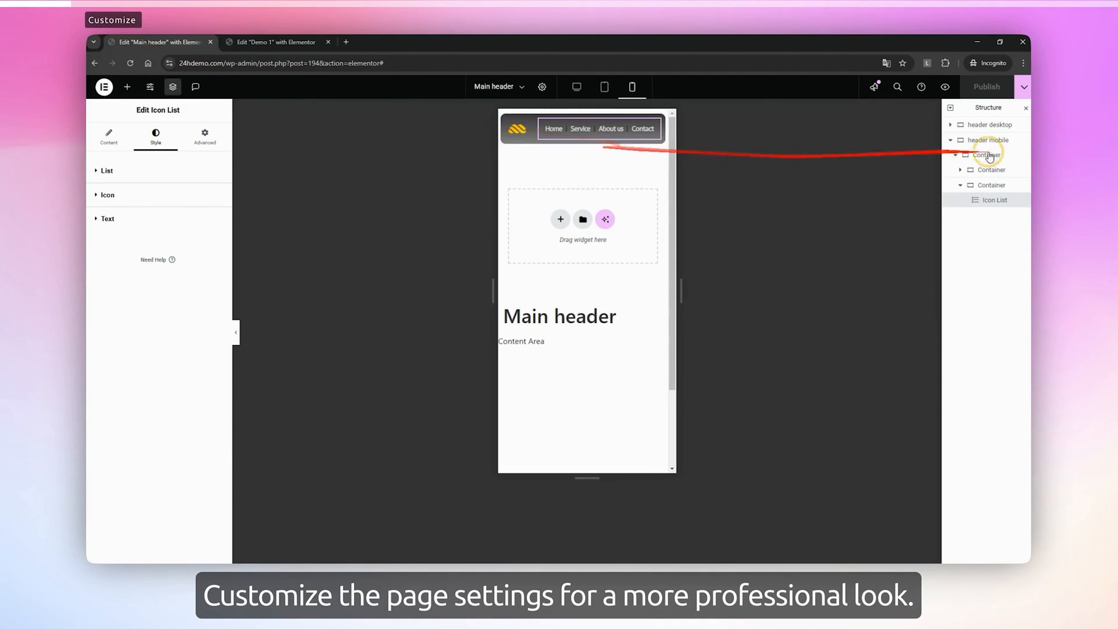
pyautogui.click(588, 88)
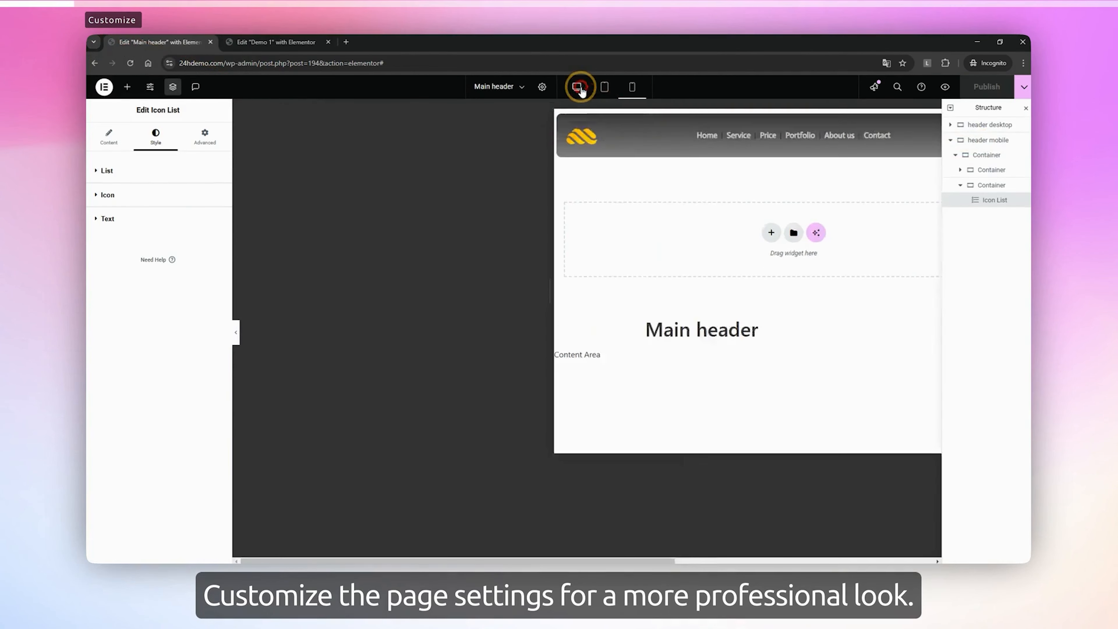
pyautogui.click(581, 106)
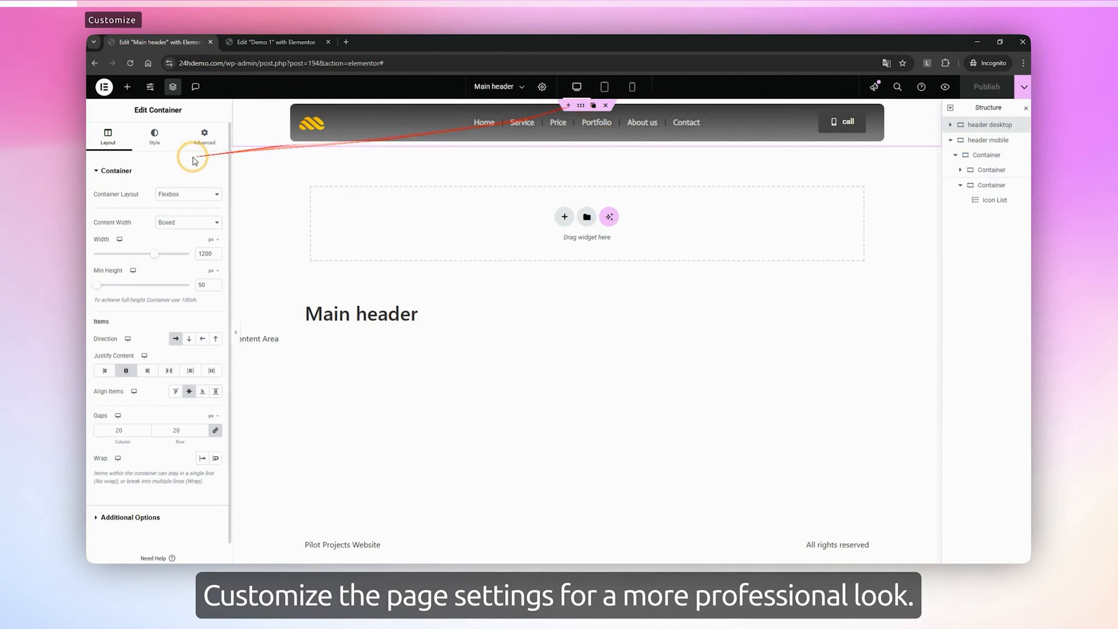
pyautogui.click(205, 137)
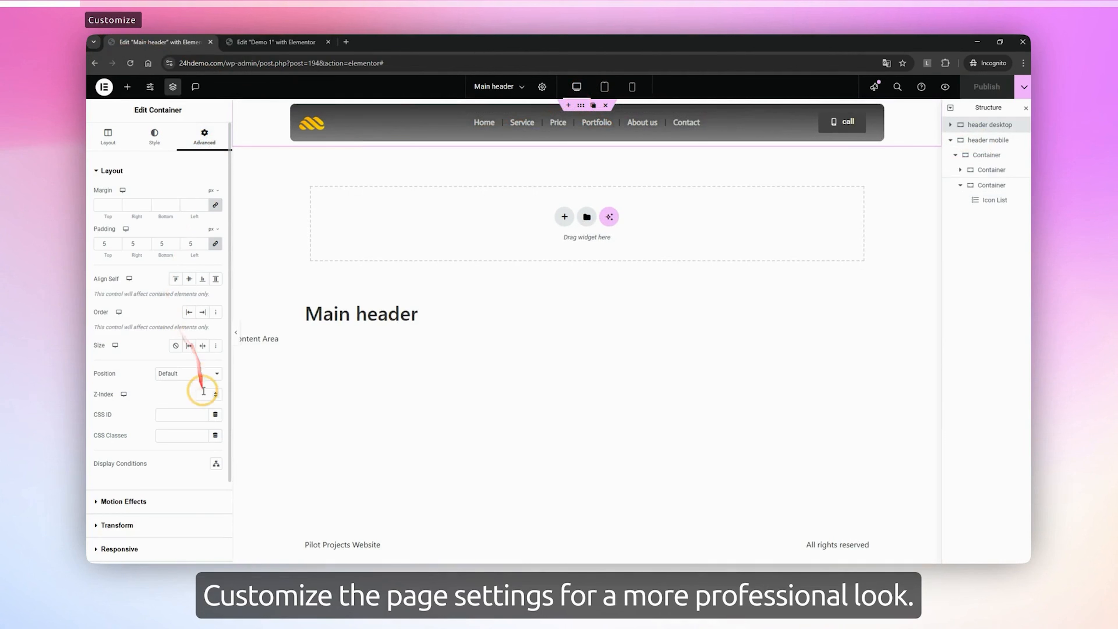
pyautogui.write('1')
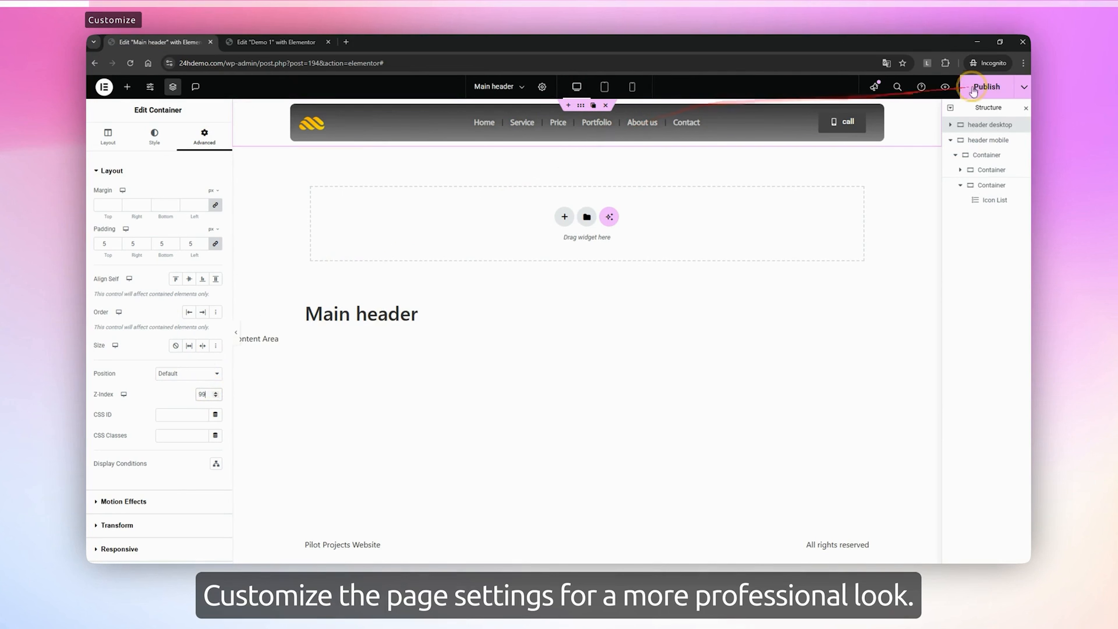
pyautogui.click(987, 86)
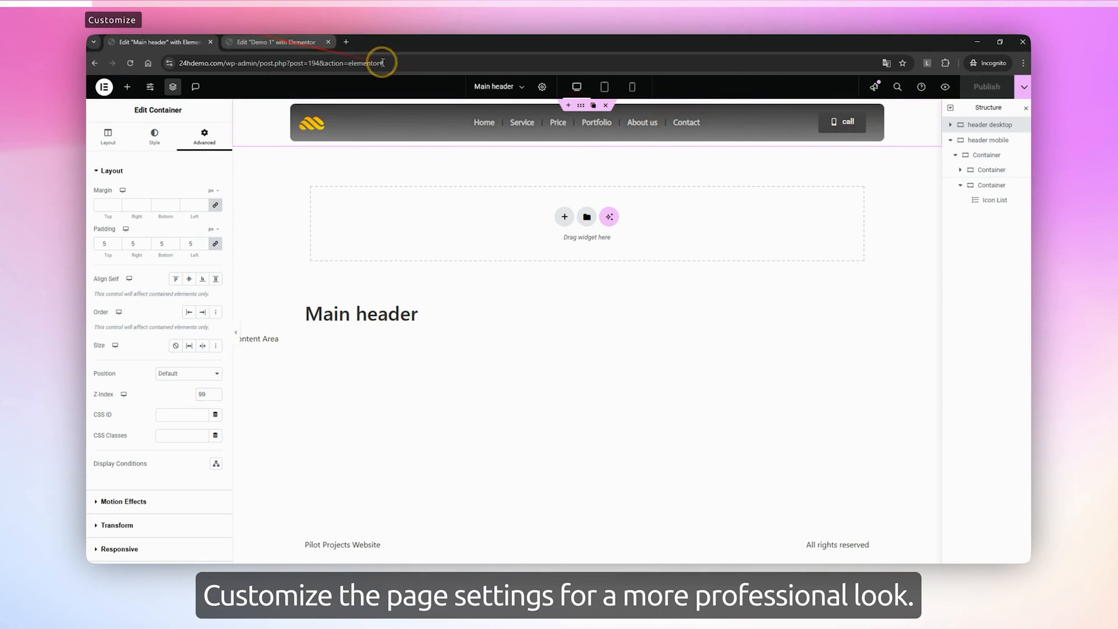
# Set the header mobile container's Z-Index to 99 and publish the Main header template
pyautogui.click(964, 141)
pyautogui.click(207, 134)
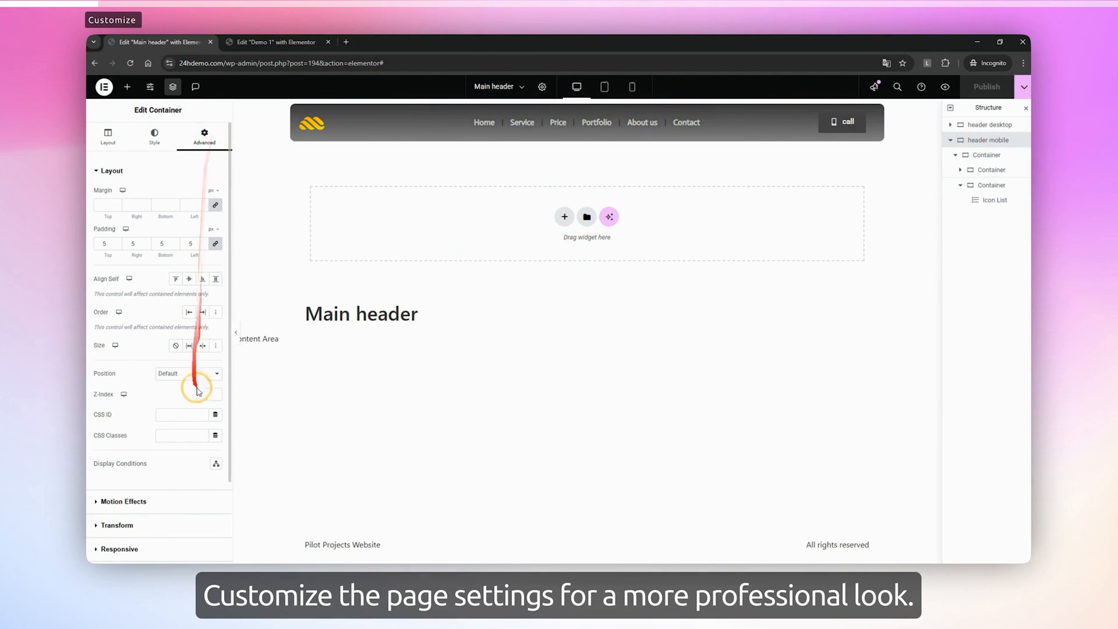
pyautogui.write('99')
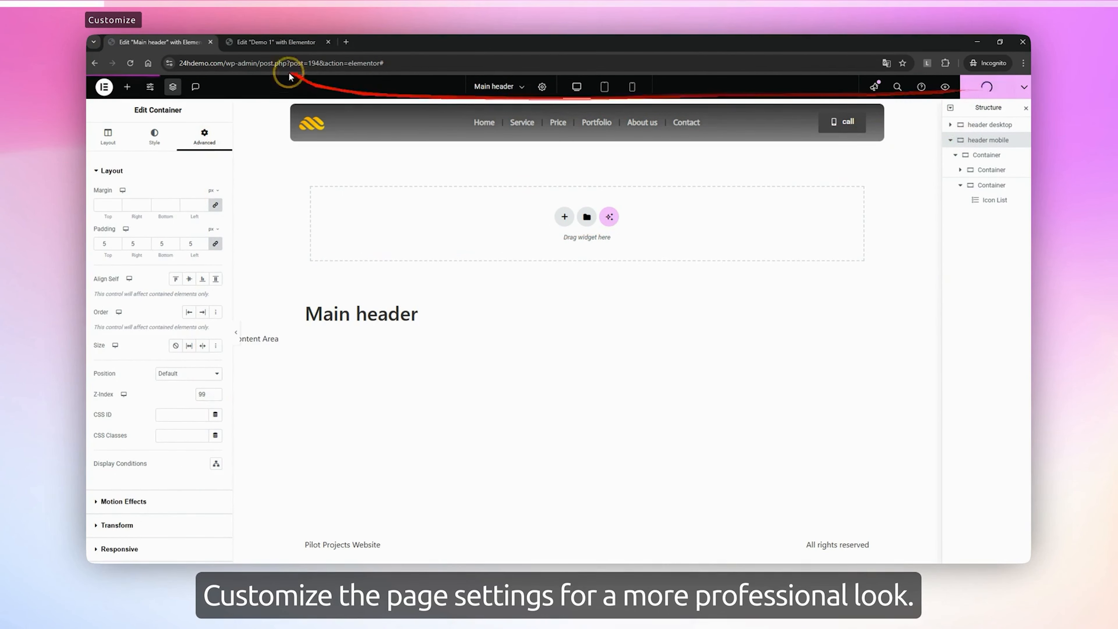
# Return to the Demo 1 page, publish it and check the header over the container
pyautogui.click(264, 42)
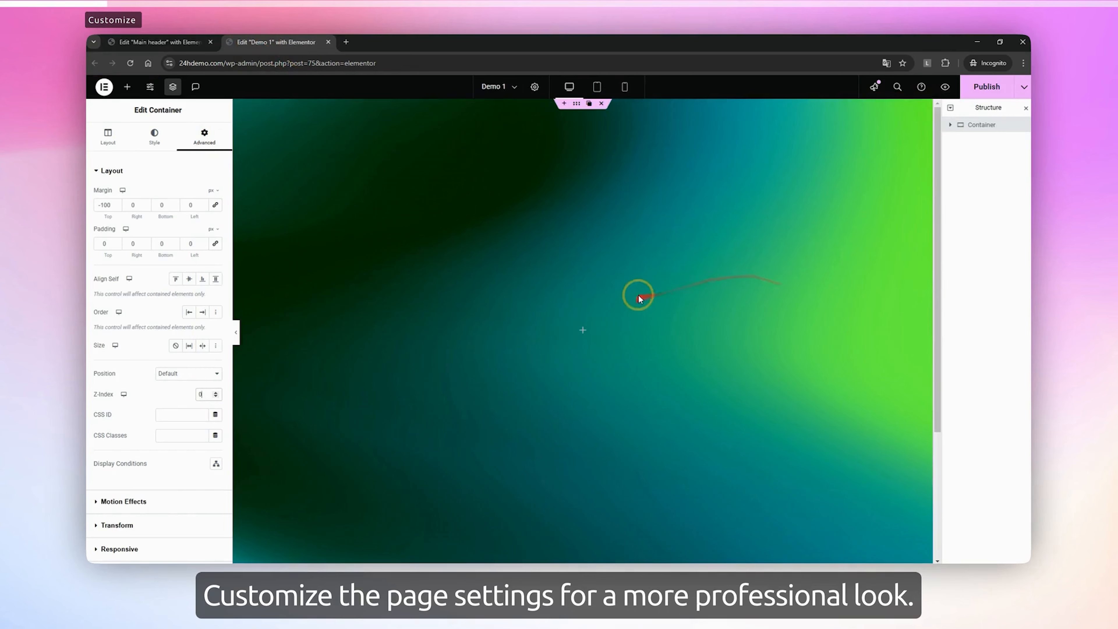
pyautogui.scroll(-4, 639, 297)
pyautogui.click(984, 86)
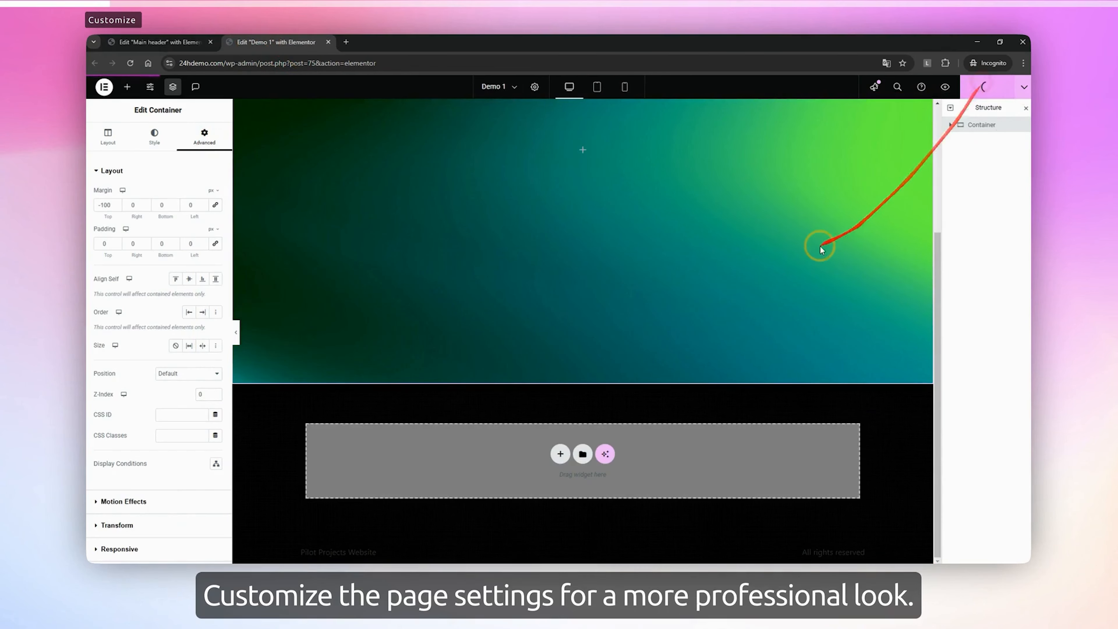
pyautogui.scroll(3, 792, 265)
pyautogui.scroll(1, 704, 291)
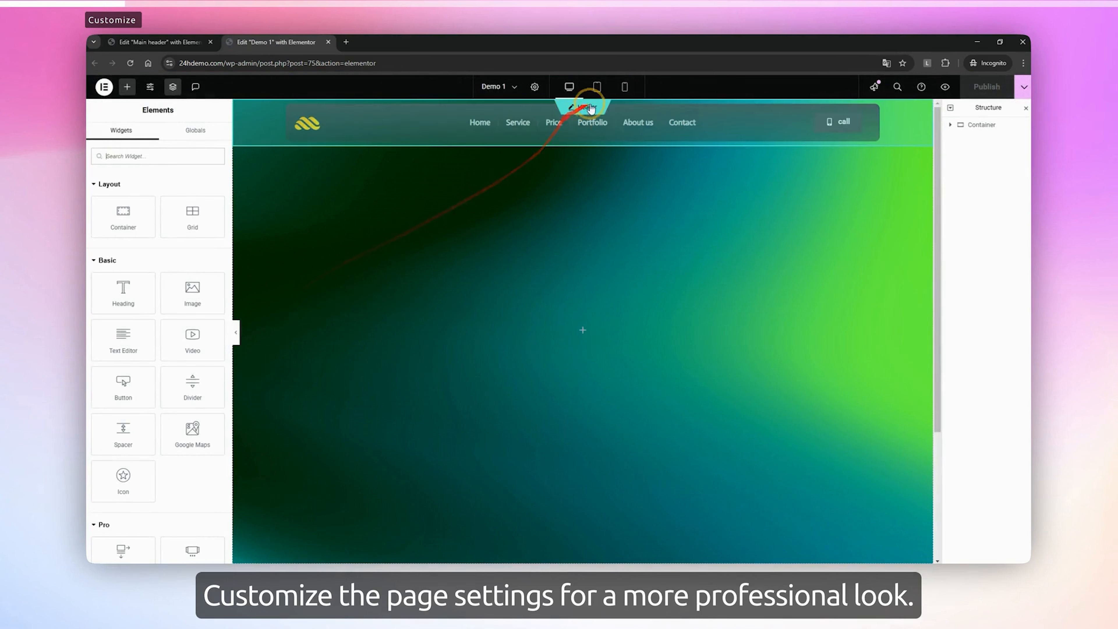
# Add a classic background overlay to the container in black (#000000) with an opacity of 0.84
pyautogui.click(999, 127)
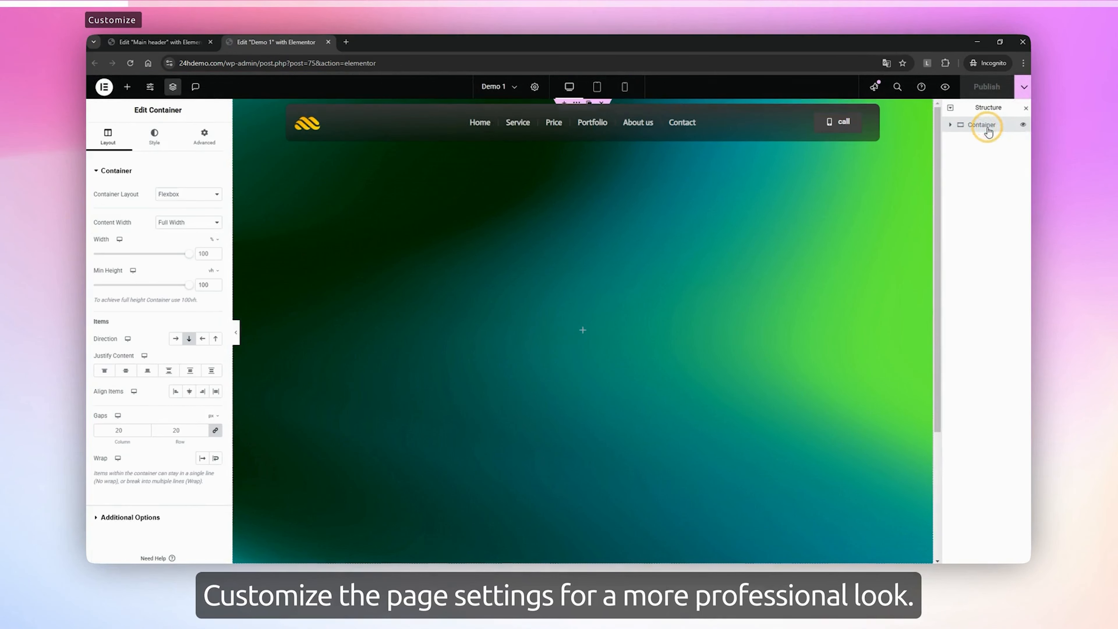
pyautogui.click(152, 135)
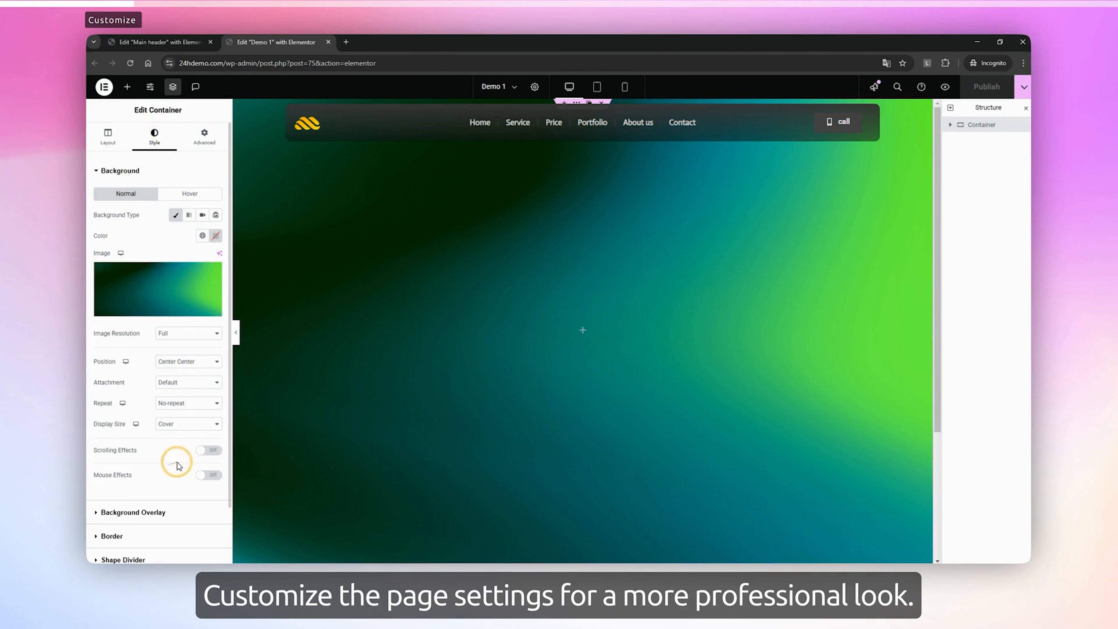
pyautogui.click(117, 171)
pyautogui.click(130, 194)
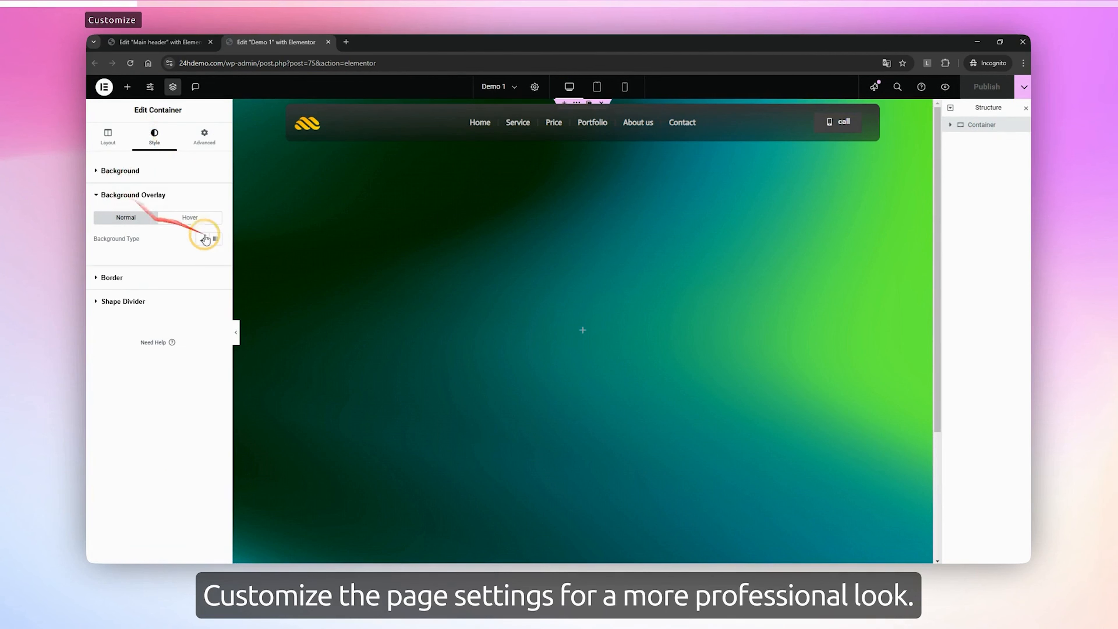
pyautogui.click(203, 240)
pyautogui.click(217, 260)
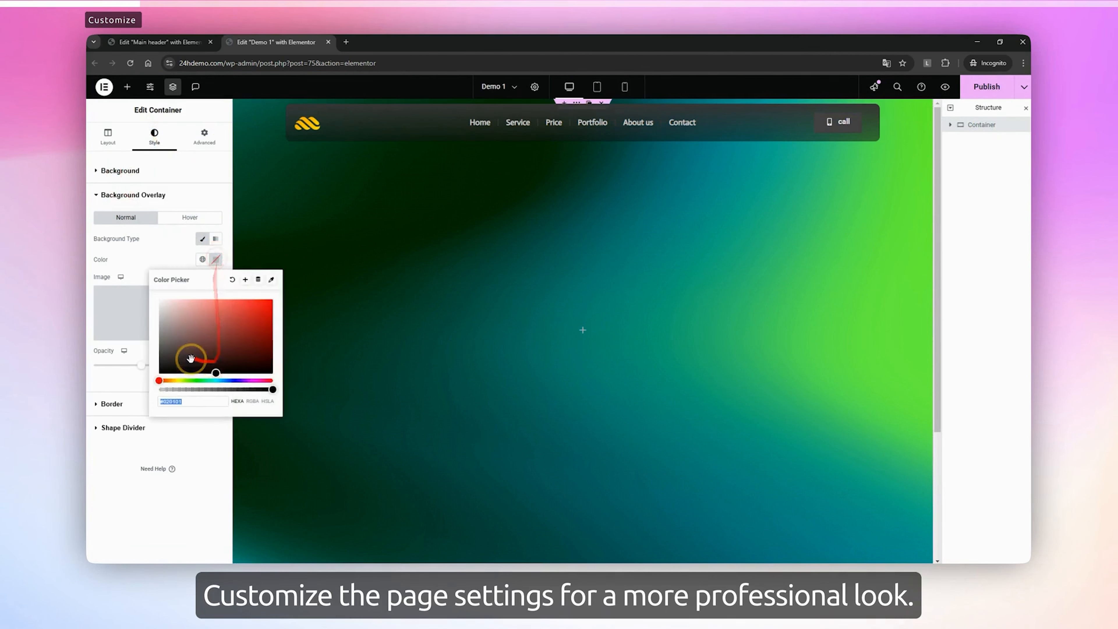
pyautogui.moveTo(187, 358); pyautogui.dragTo(156, 377)
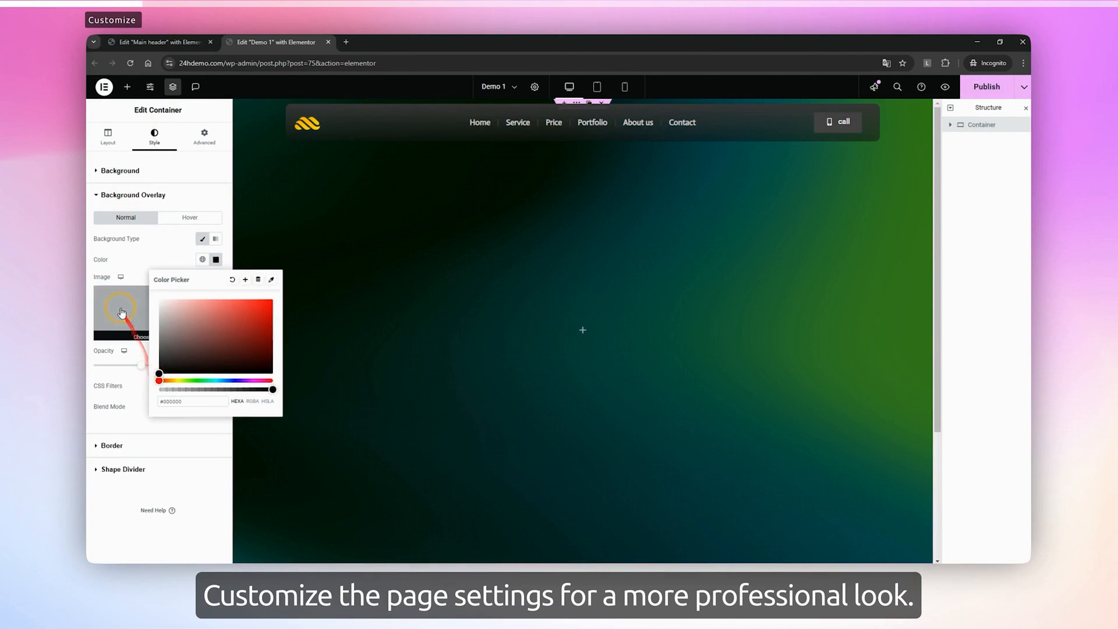
pyautogui.click(119, 269)
pyautogui.moveTo(144, 366); pyautogui.dragTo(177, 365)
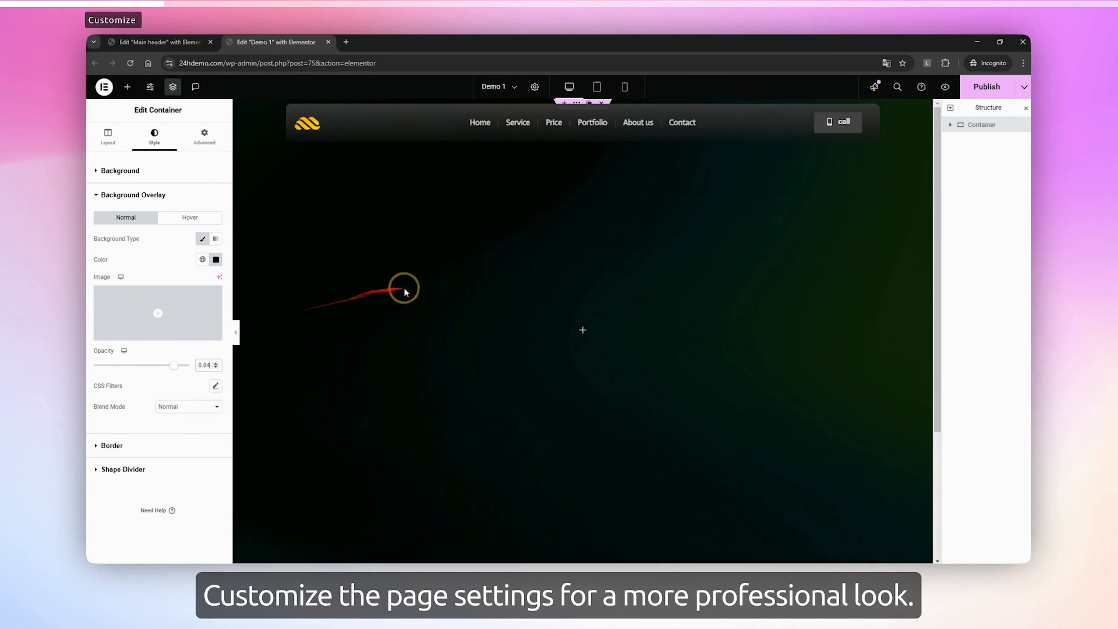
pyautogui.scroll(-3, 530, 357)
pyautogui.scroll(3, 534, 359)
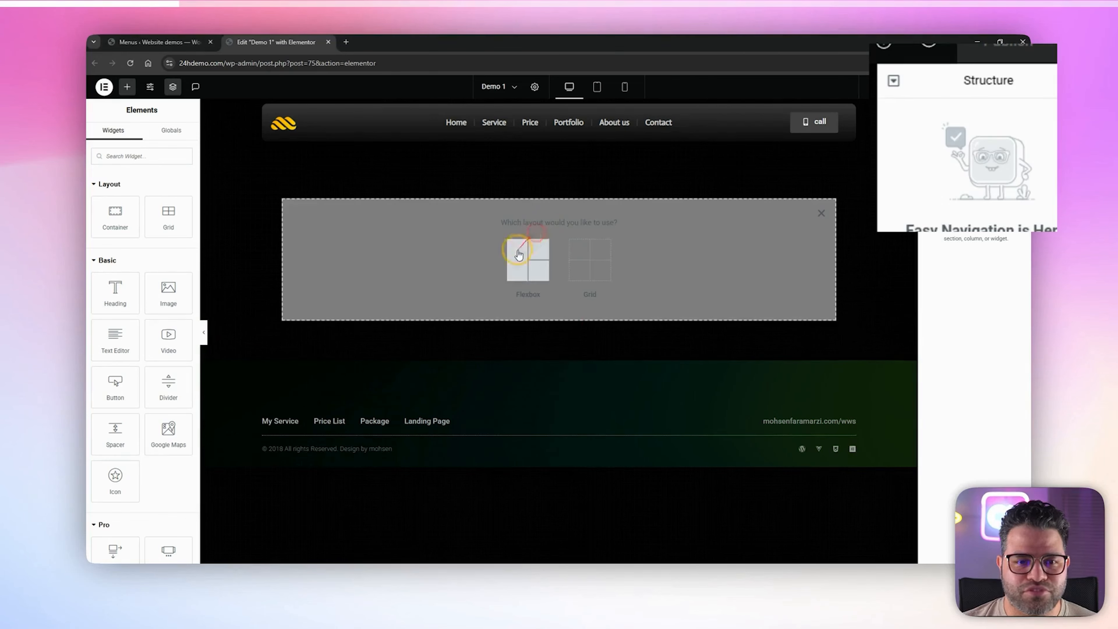
# Add a single-column Flexbox container to the Demo 1 page and rename it "Main wrapper"
pyautogui.click(518, 254)
pyautogui.click(425, 253)
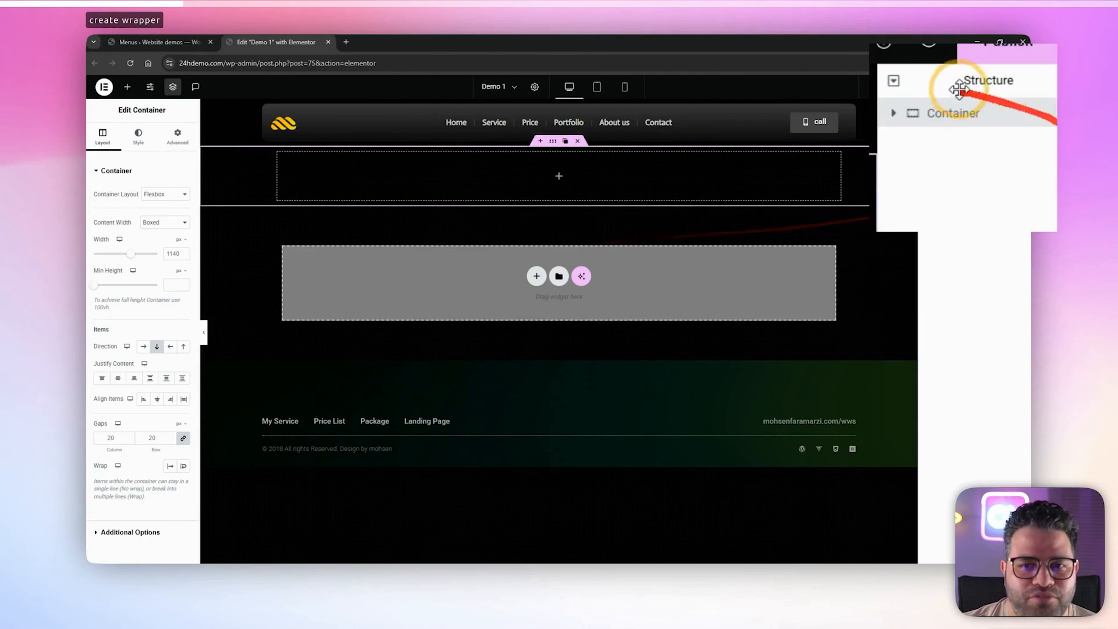
pyautogui.doubleClick(955, 114)
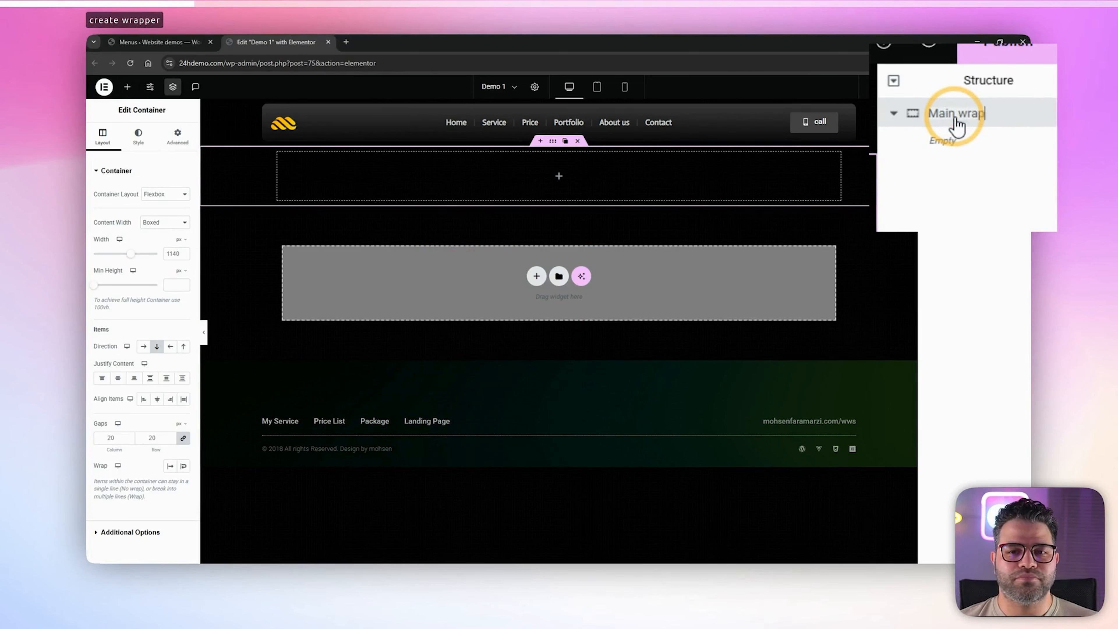
# Nest two containers side by side in the structure, both directly inside Main wrapper
pyautogui.click(127, 86)
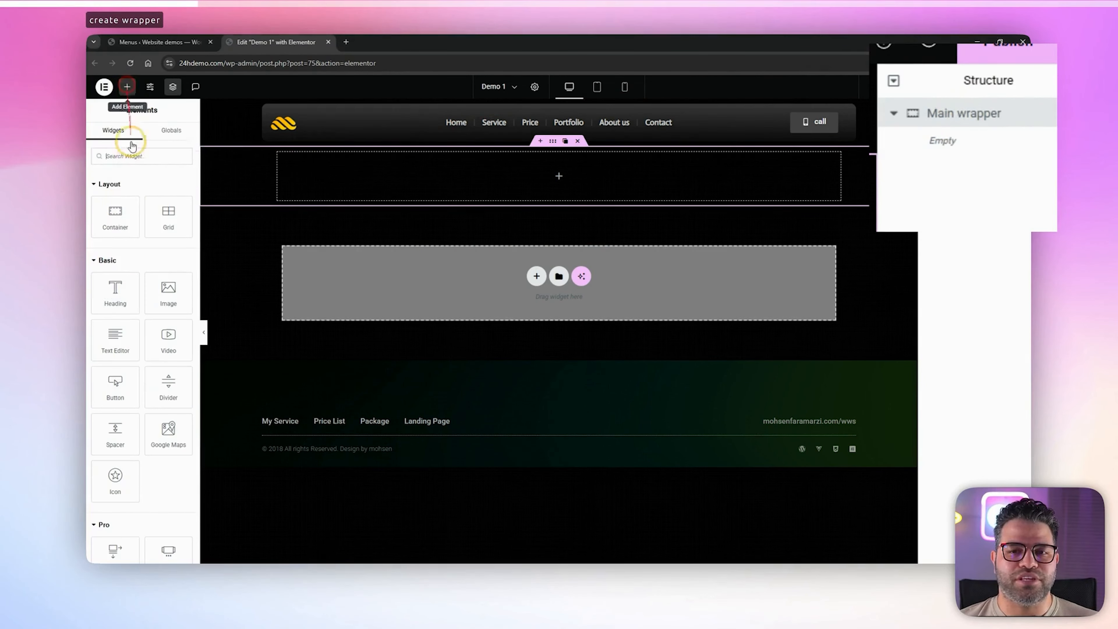
pyautogui.doubleClick(117, 211)
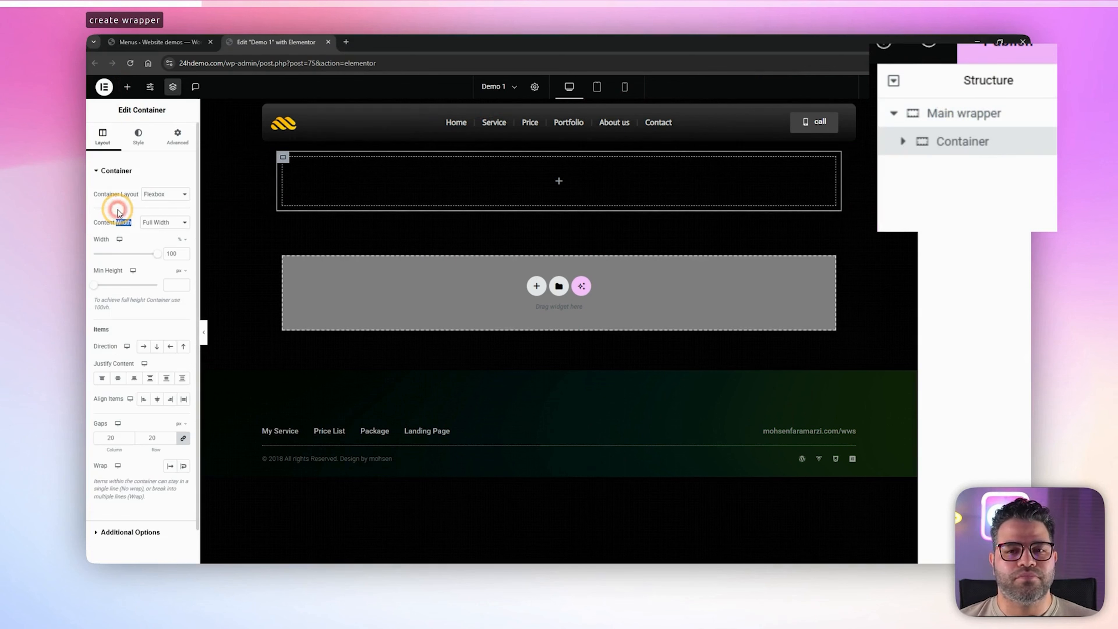
pyautogui.click(966, 145)
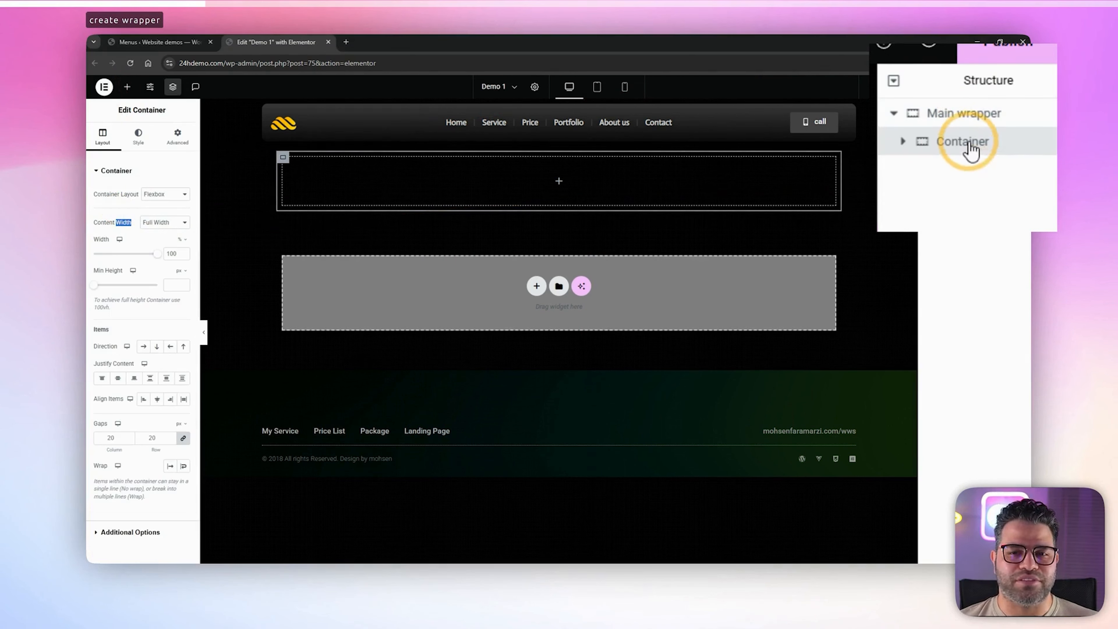
pyautogui.click(127, 86)
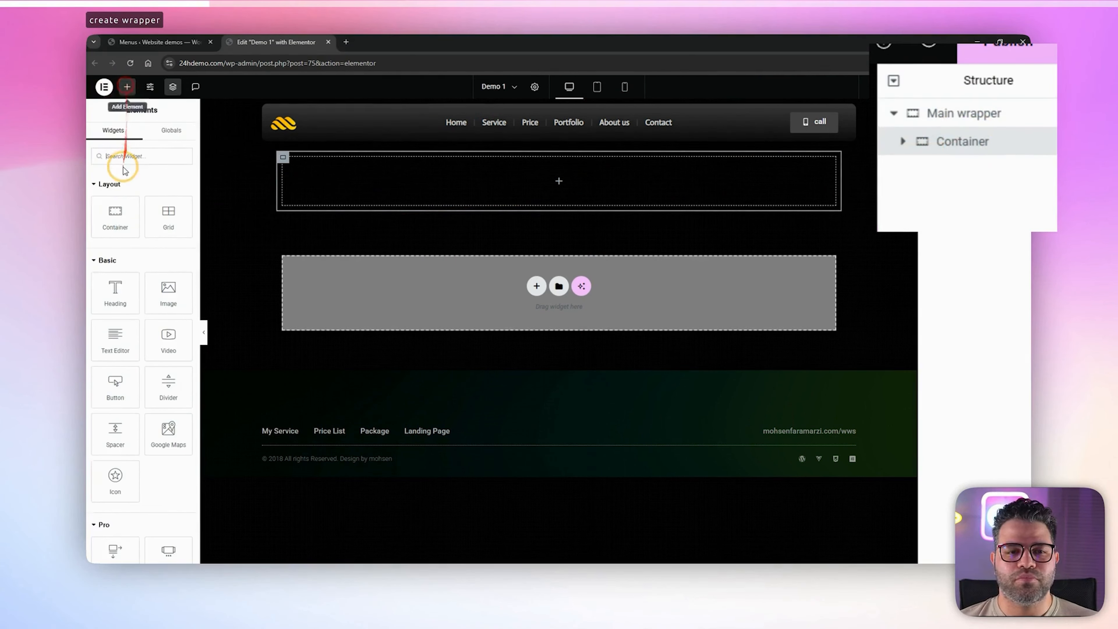
pyautogui.click(116, 214)
pyautogui.moveTo(943, 176); pyautogui.dragTo(916, 156)
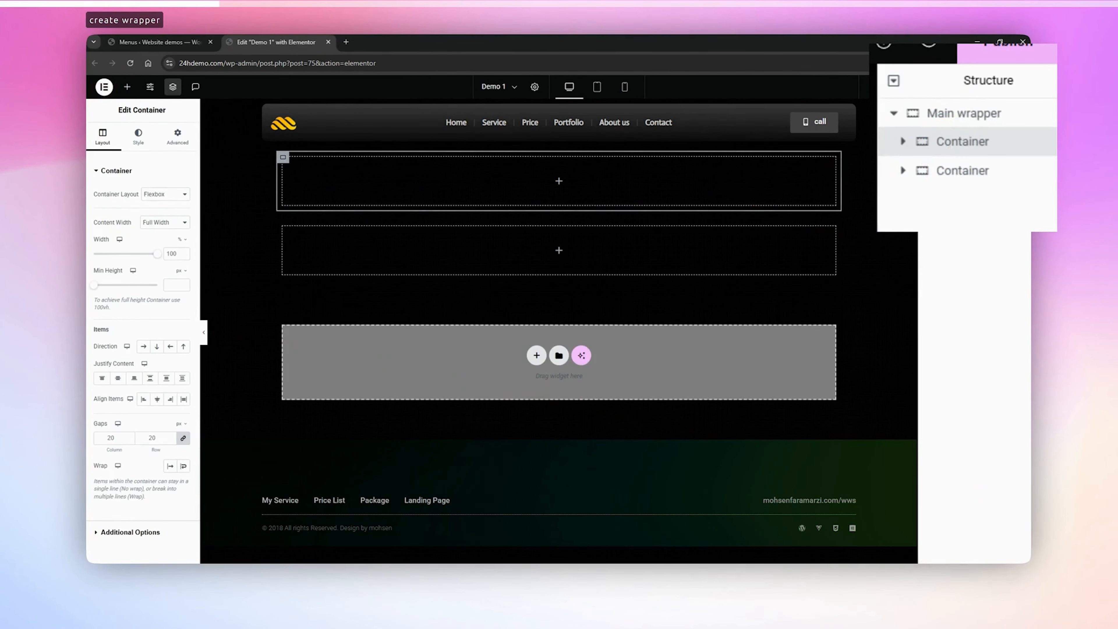
# Rename the first nested container "image wrapper" and the second one "Text wrapper"
pyautogui.click(950, 141)
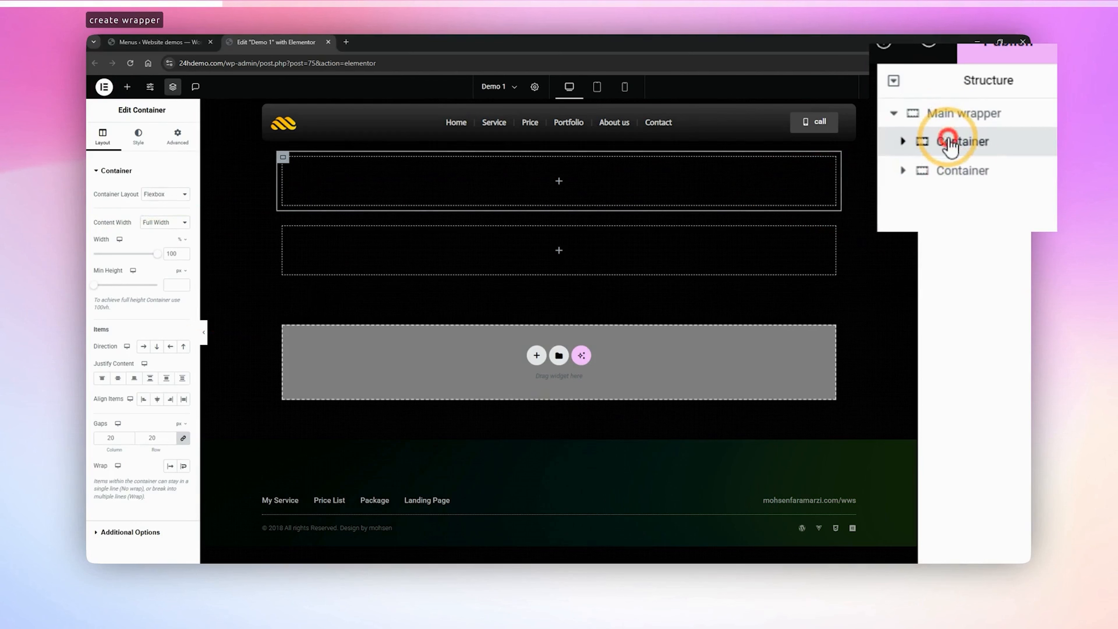
pyautogui.doubleClick(964, 145)
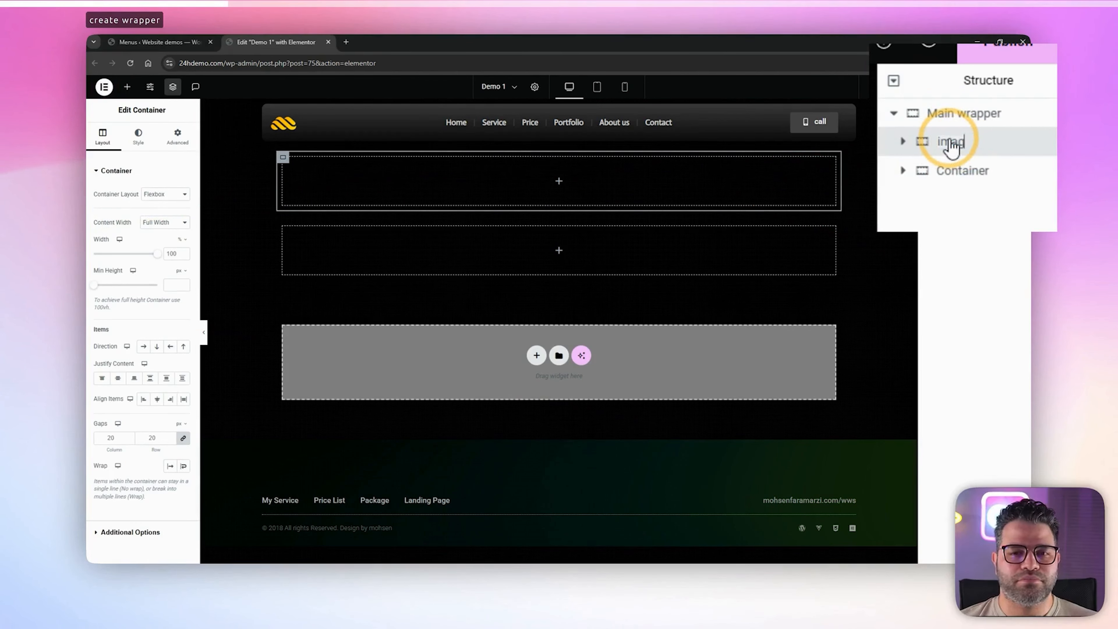
pyautogui.write('image wrapper')
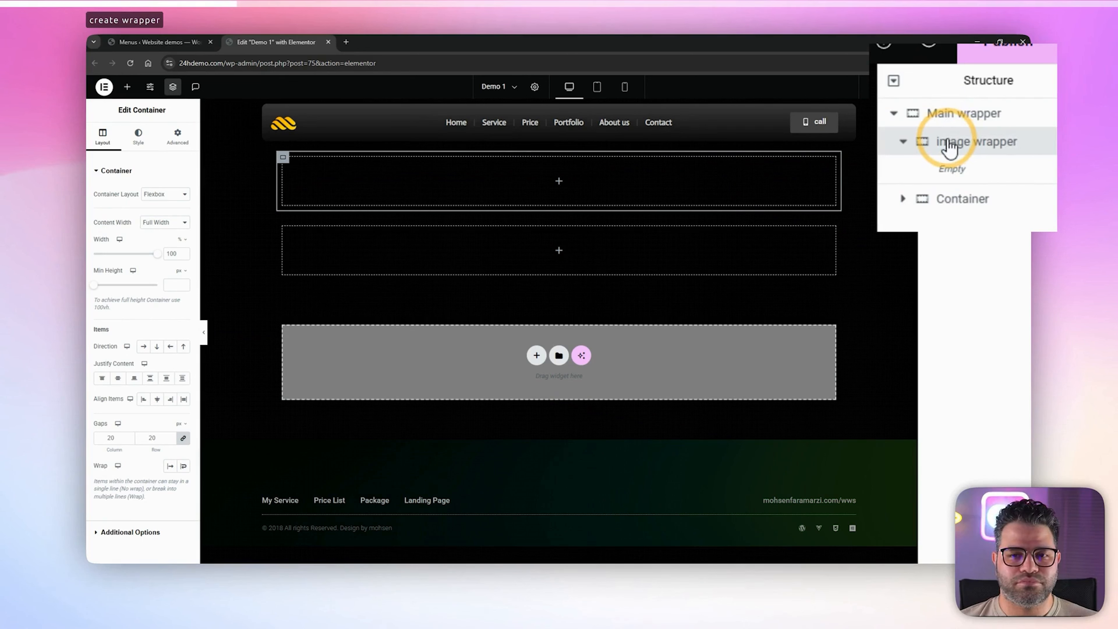
pyautogui.click(951, 207)
pyautogui.doubleClick(954, 209)
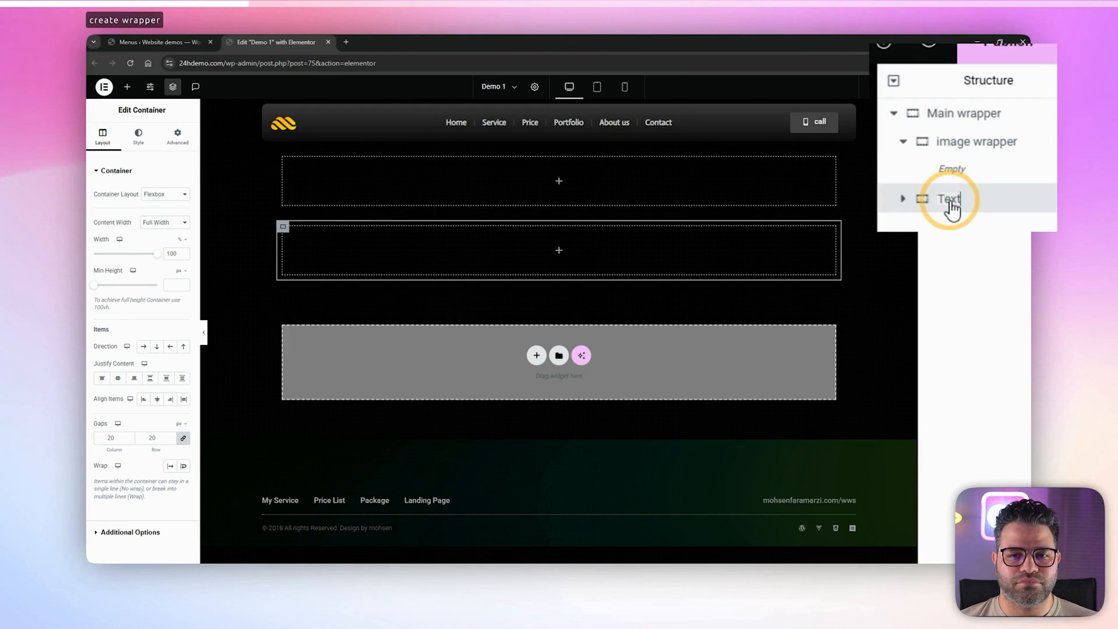
pyautogui.write('Text wrapper')
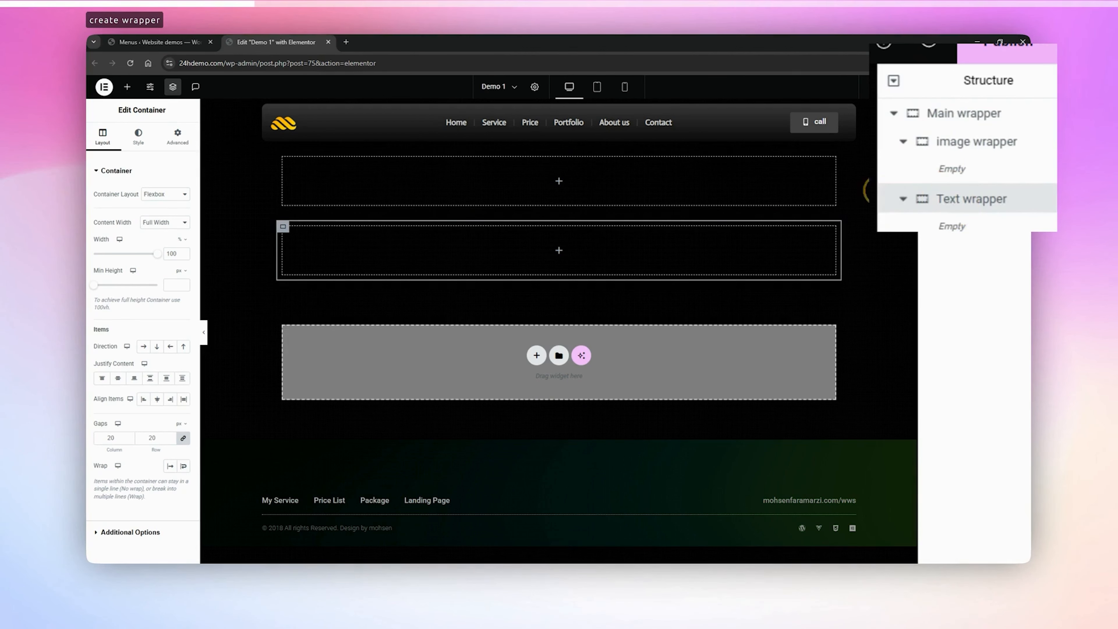
# Set the Main wrapper container's minimum height to 100 vh
pyautogui.click(927, 113)
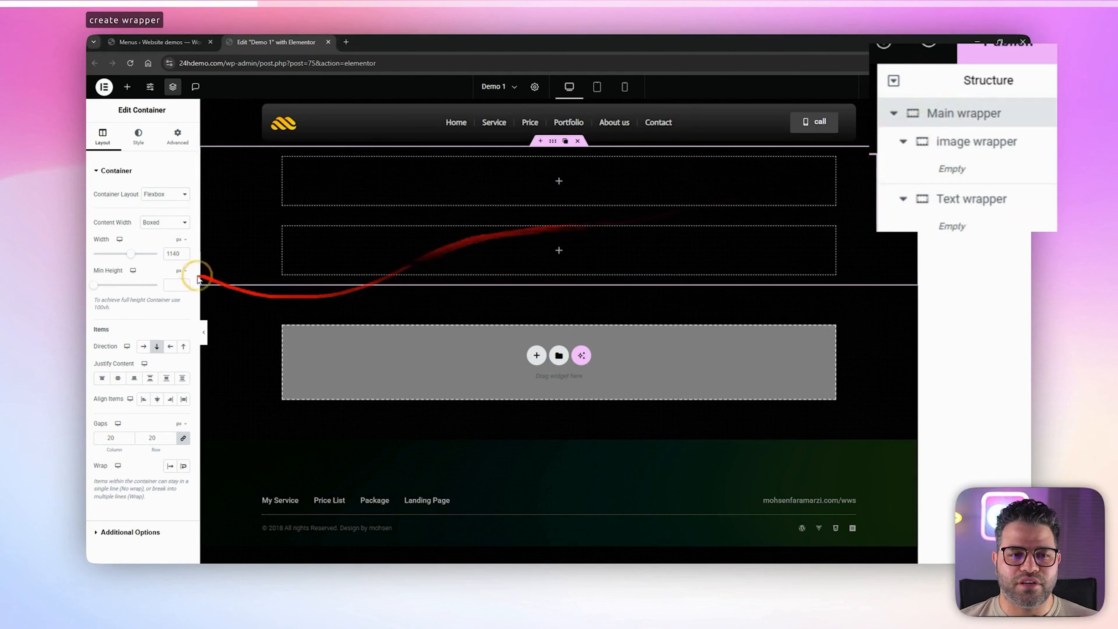
pyautogui.click(179, 271)
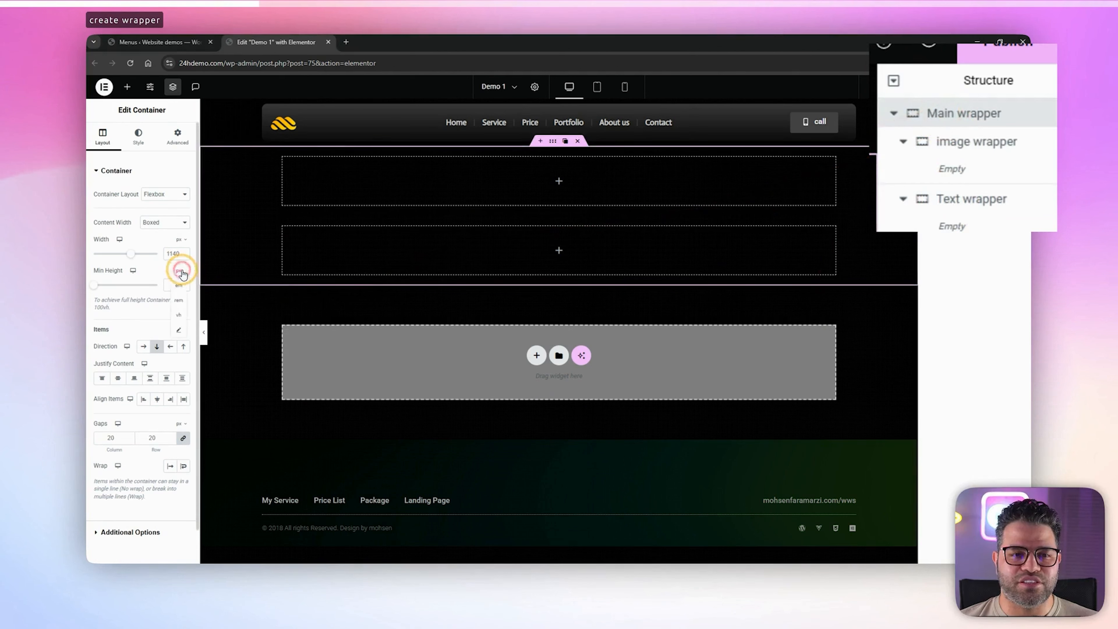
pyautogui.click(178, 316)
pyautogui.click(179, 285)
pyautogui.write('10')
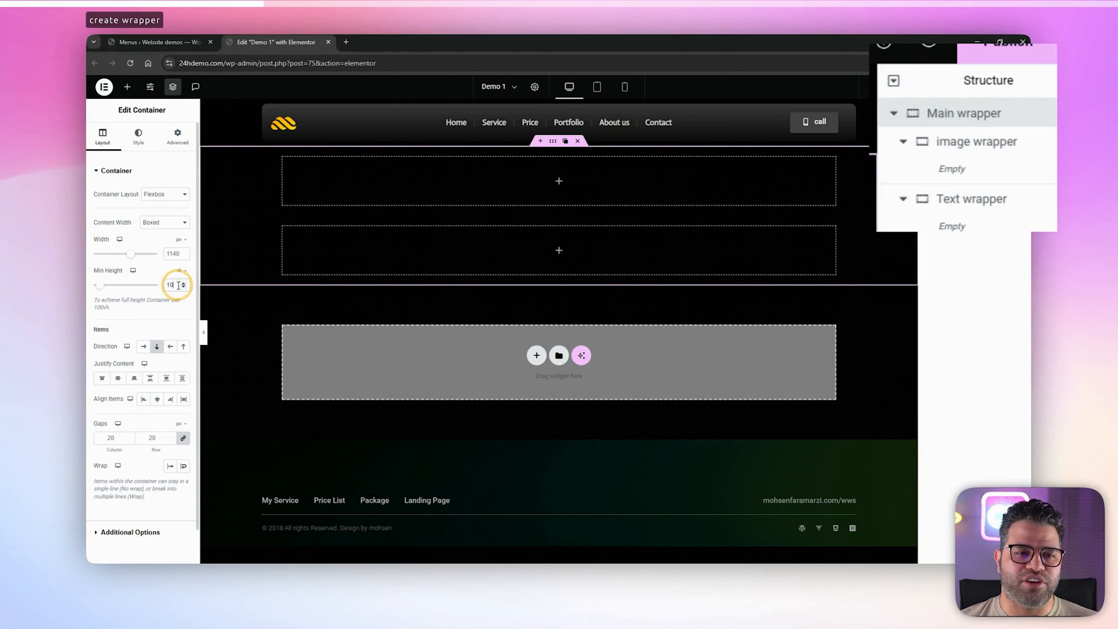
pyautogui.write('0')
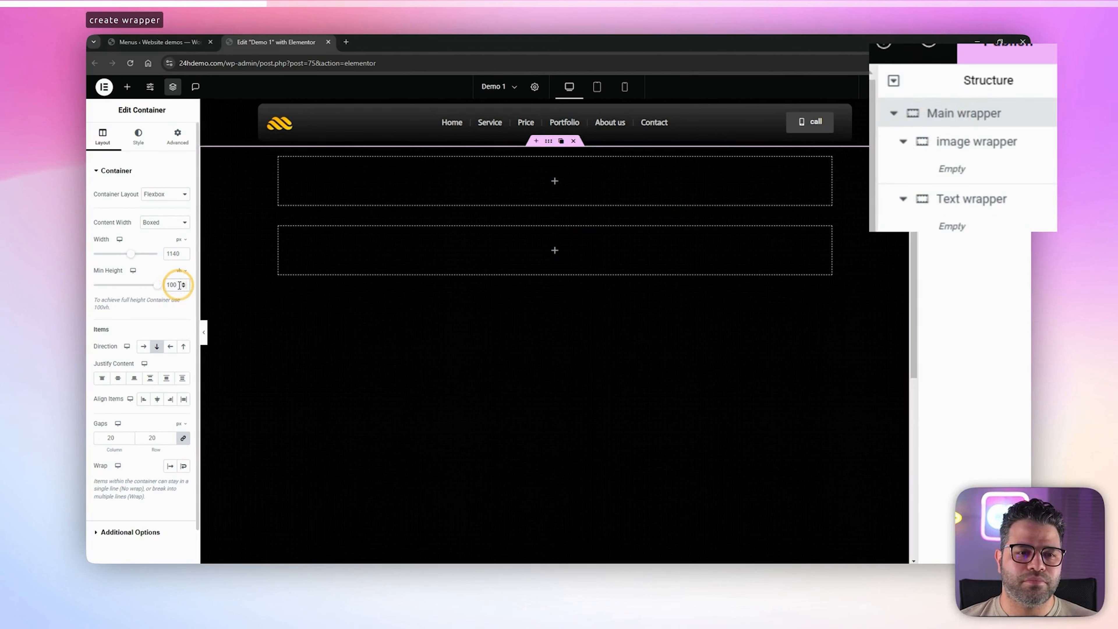
# Set the image wrapper container's minimum height to 100 vh
pyautogui.click(971, 155)
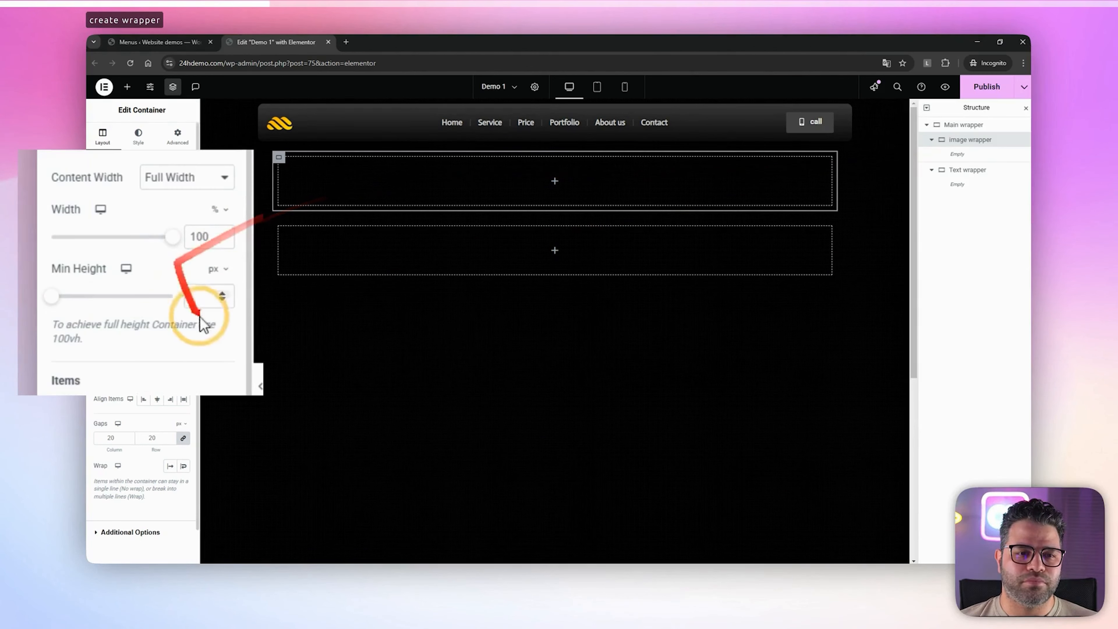
pyautogui.click(214, 273)
pyautogui.click(212, 353)
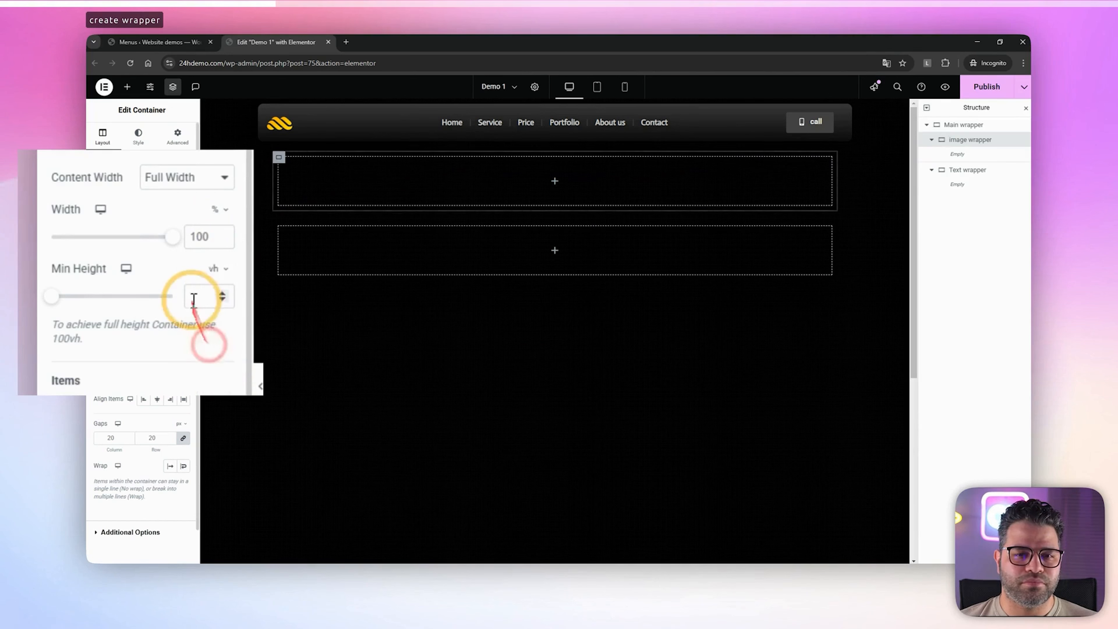
pyautogui.click(193, 292)
pyautogui.write('100')
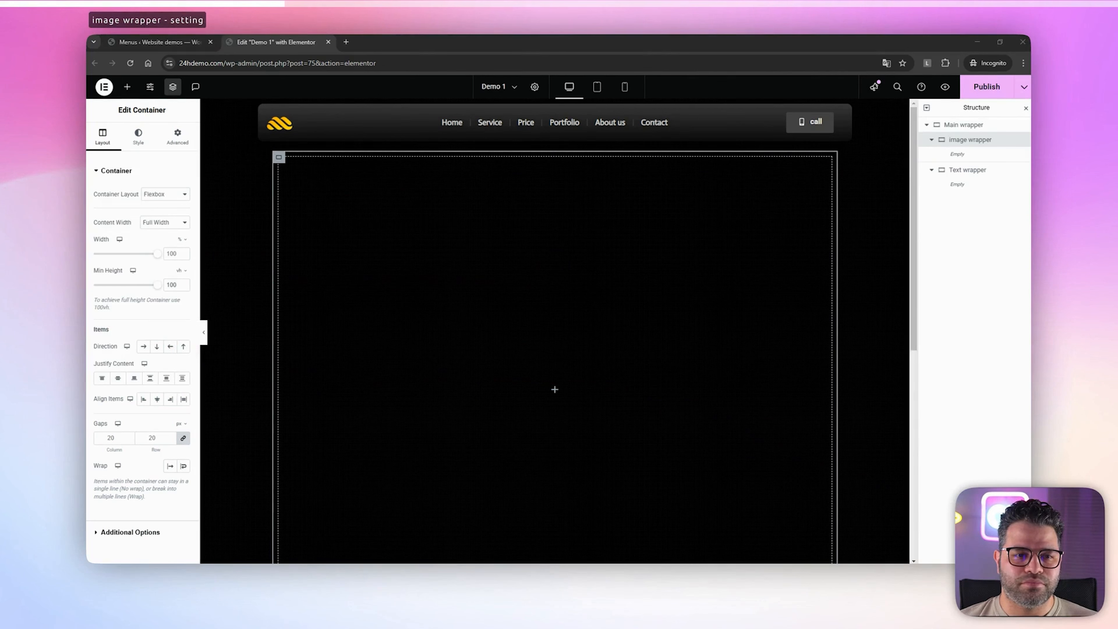
# Add an Image widget to the image wrapper and insert the blue-purple abstract picture 5.jpg from the media library
pyautogui.click(127, 86)
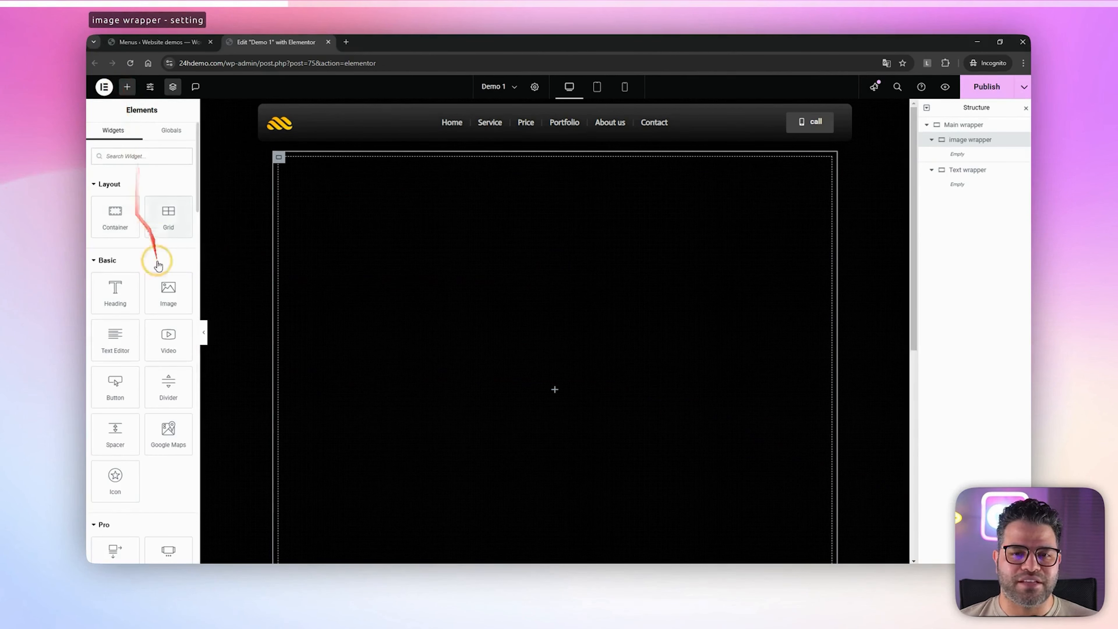
pyautogui.moveTo(168, 291); pyautogui.dragTo(499, 352)
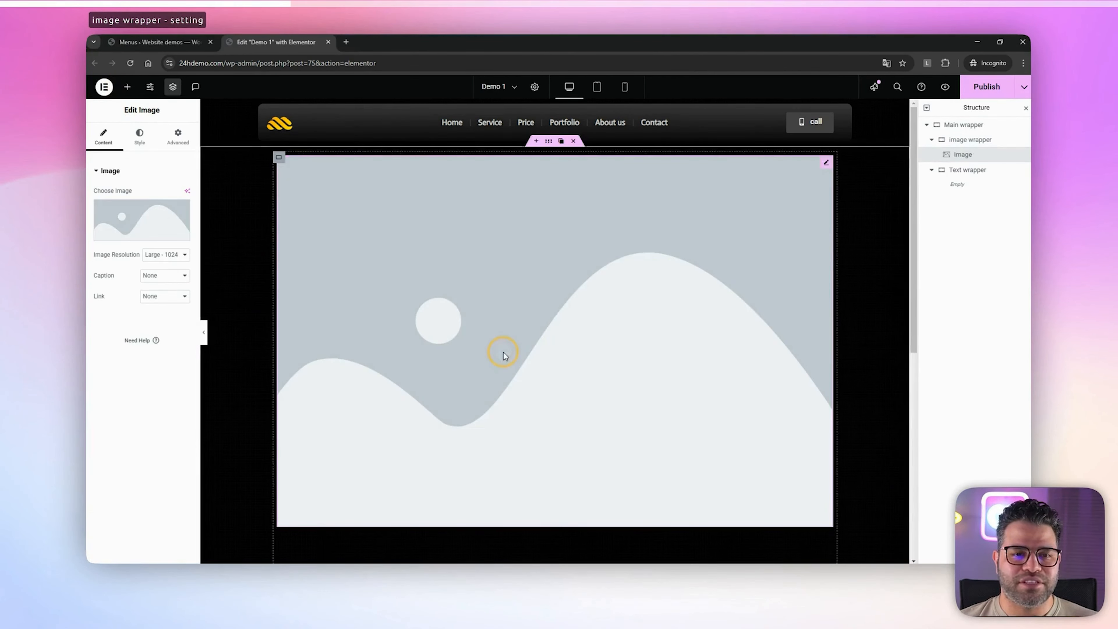
pyautogui.click(127, 215)
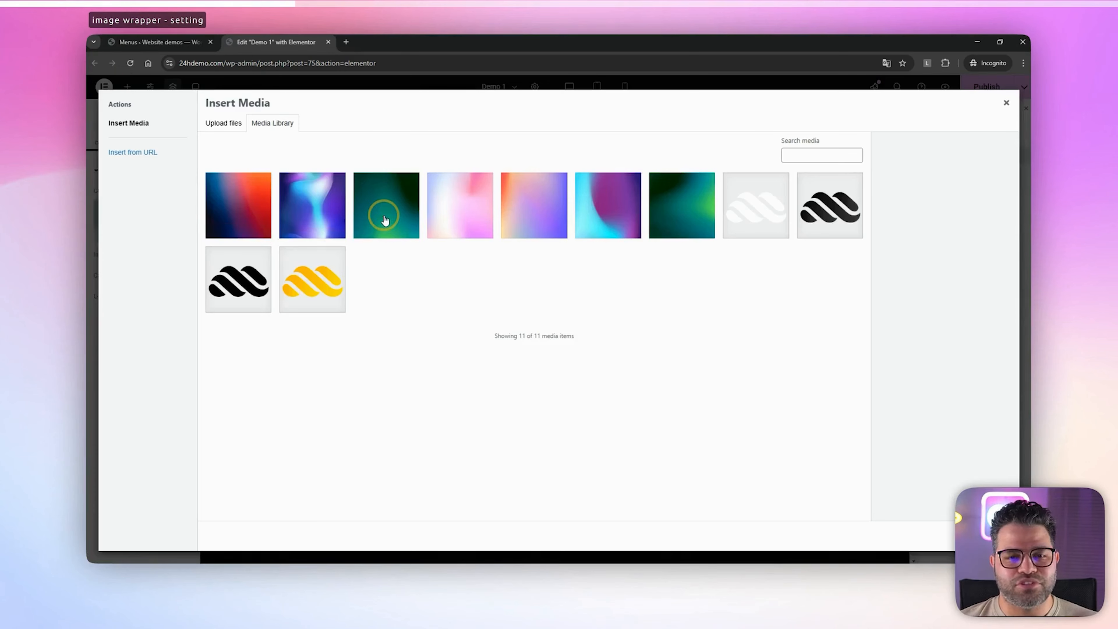
pyautogui.click(319, 213)
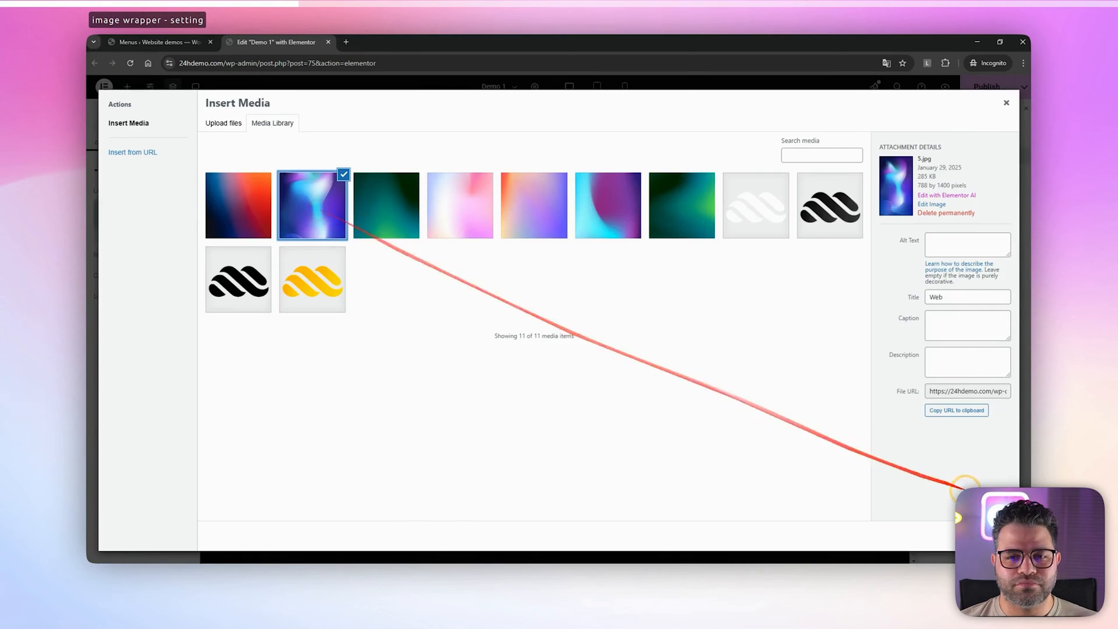
pyautogui.click(986, 536)
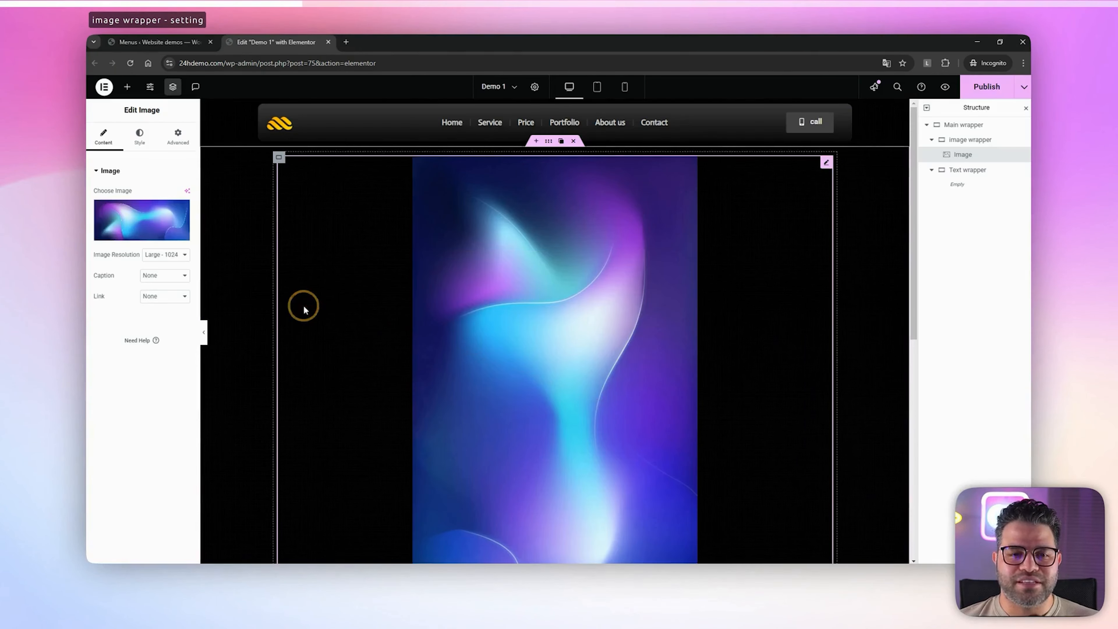
# Give the image a Solid border with a width of 1 px on all sides
pyautogui.click(139, 134)
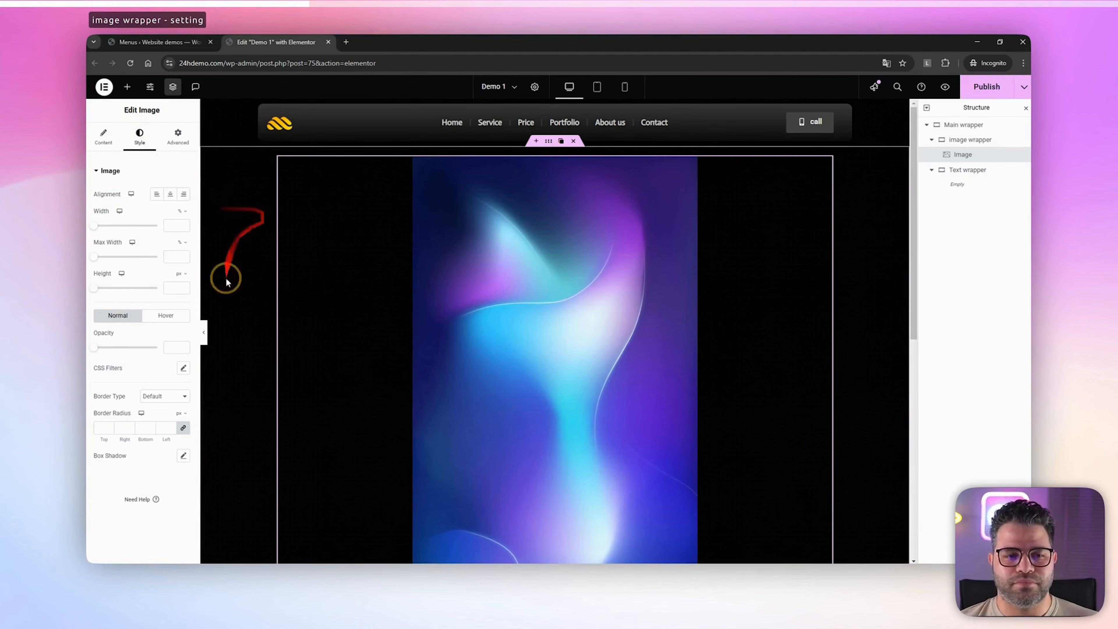
pyautogui.click(169, 399)
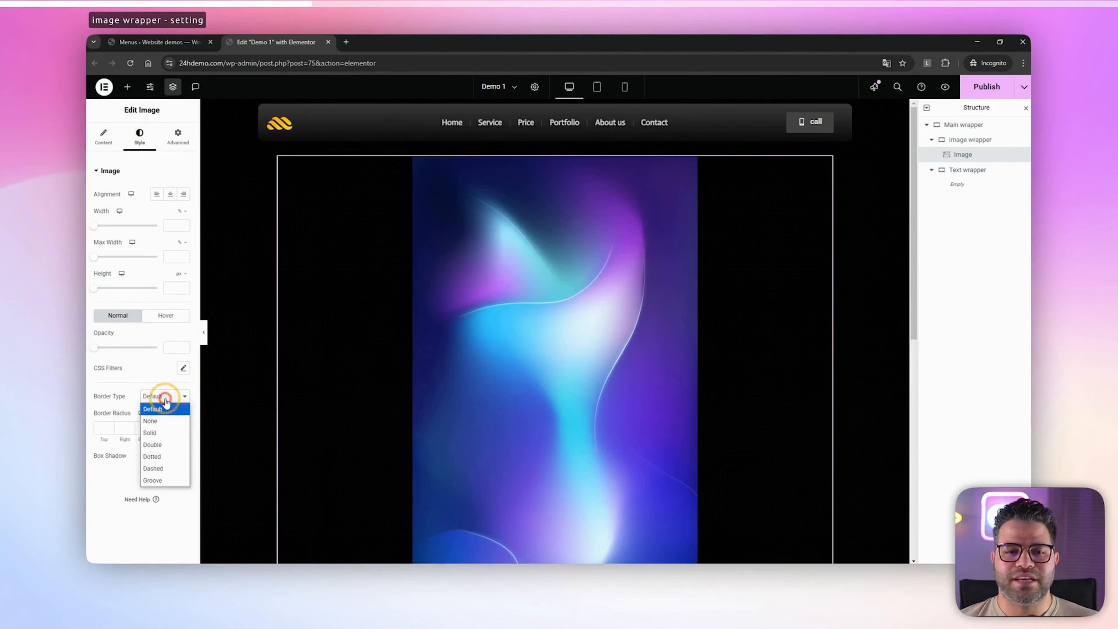
pyautogui.click(157, 428)
pyautogui.write('14')
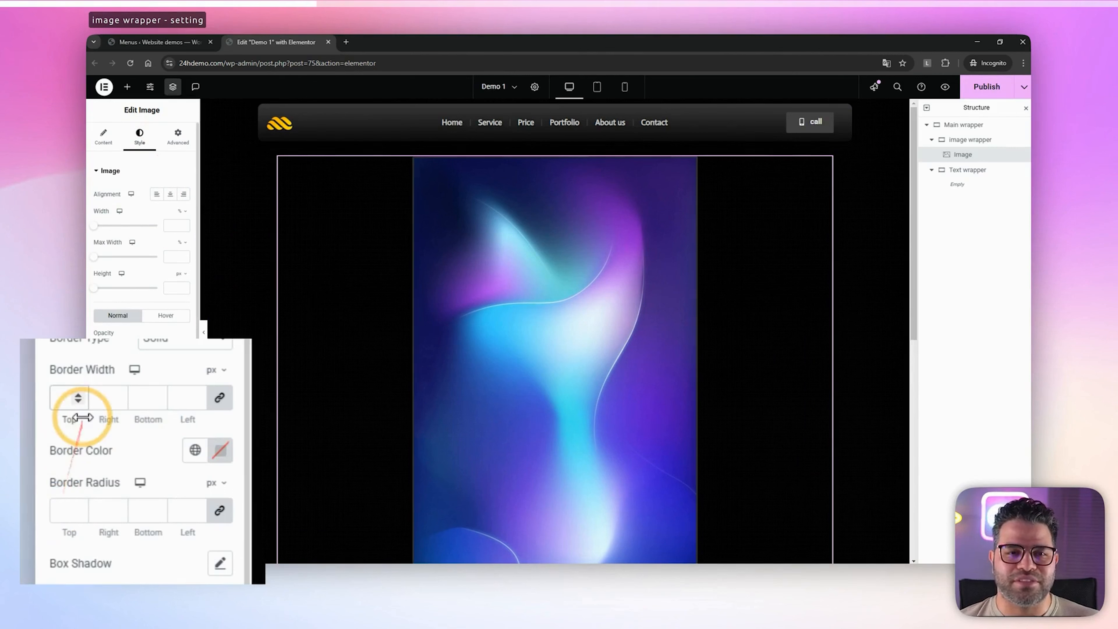
pyautogui.doubleClick(66, 398)
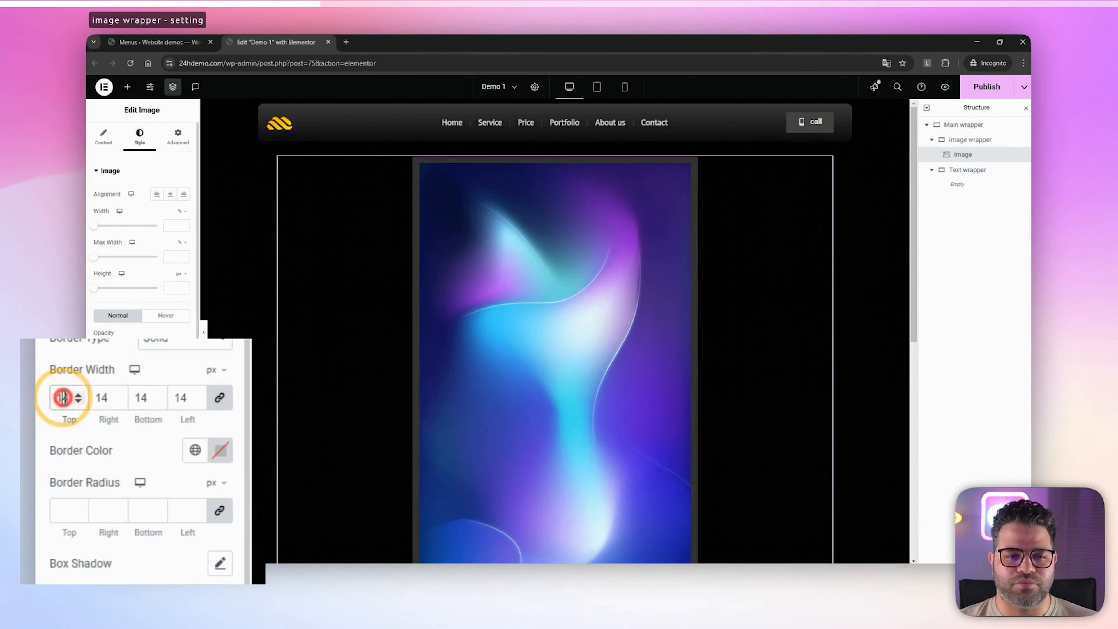
pyautogui.write('1')
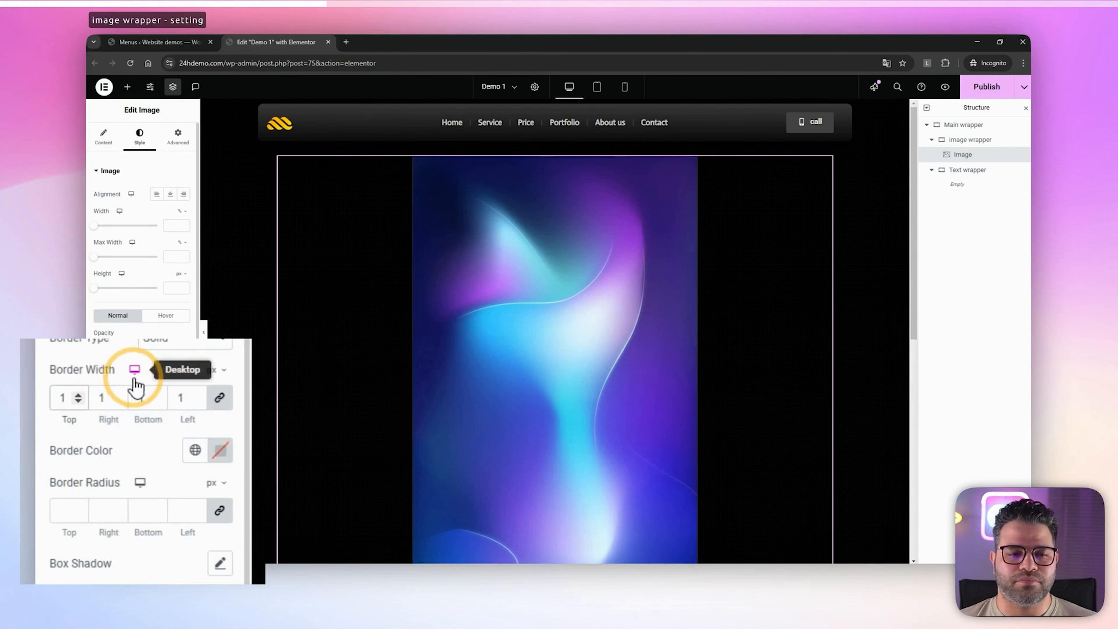
# Set the image's border color to the semi-transparent grey #5252527A
pyautogui.scroll(-2, 132, 383)
pyautogui.click(220, 405)
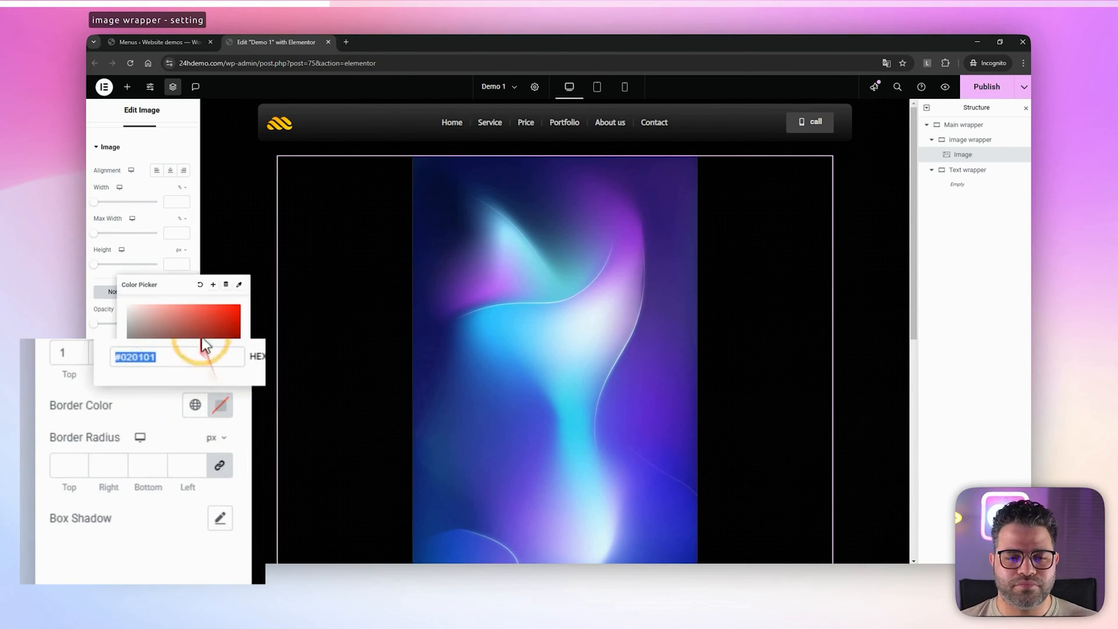
pyautogui.write('#2C2C2C')
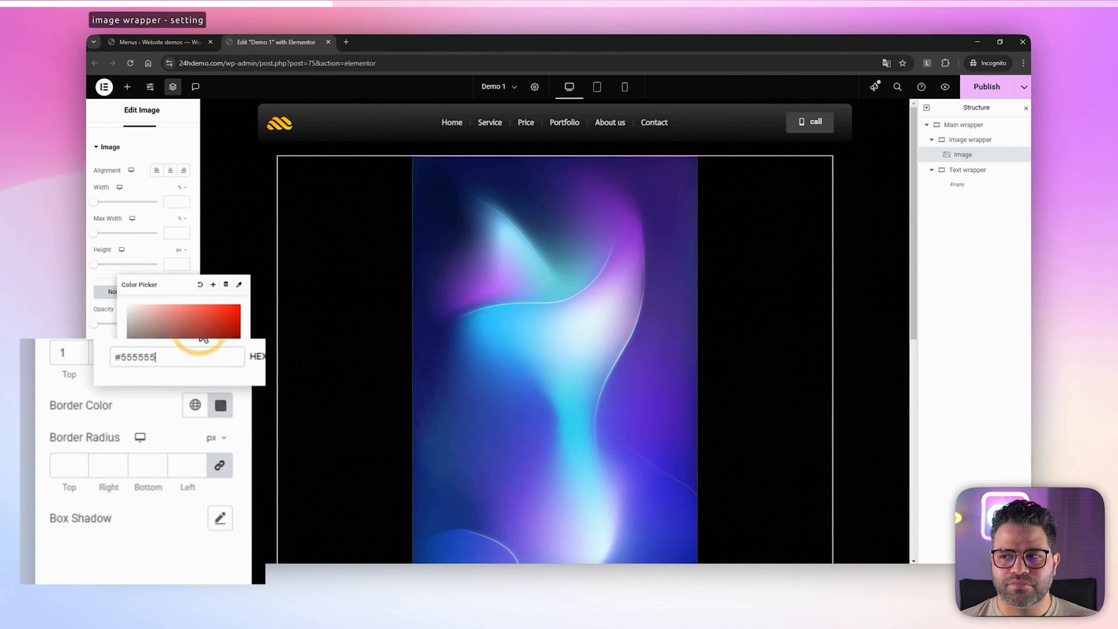
pyautogui.write('7A')
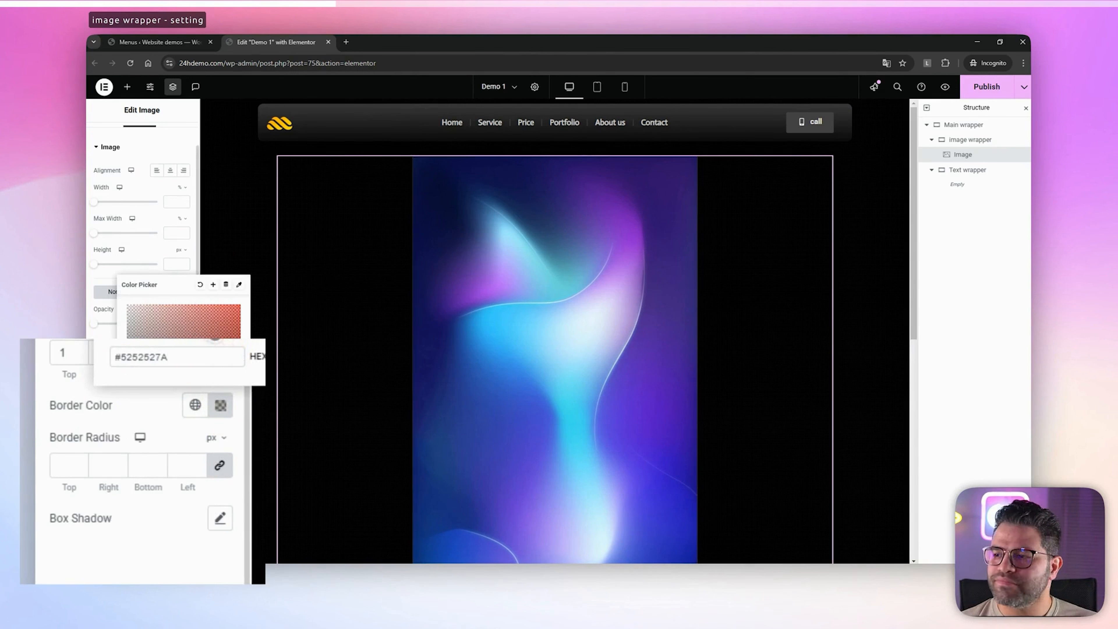
pyautogui.click(104, 388)
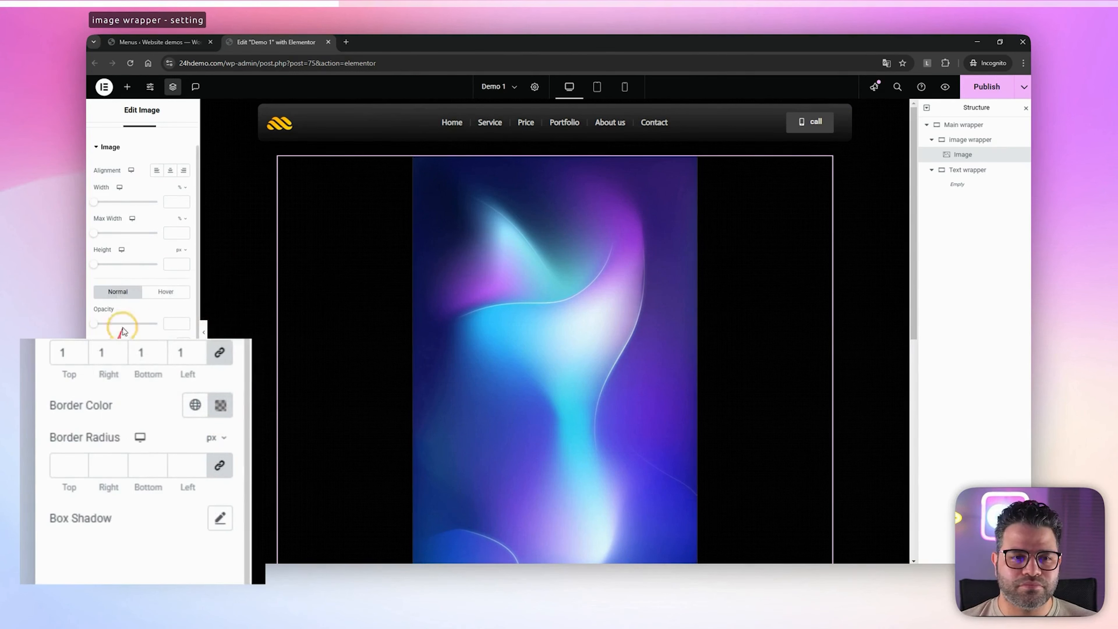
# Set the image's width to 90 px and its height to 130 px
pyautogui.click(183, 202)
pyautogui.write('9')
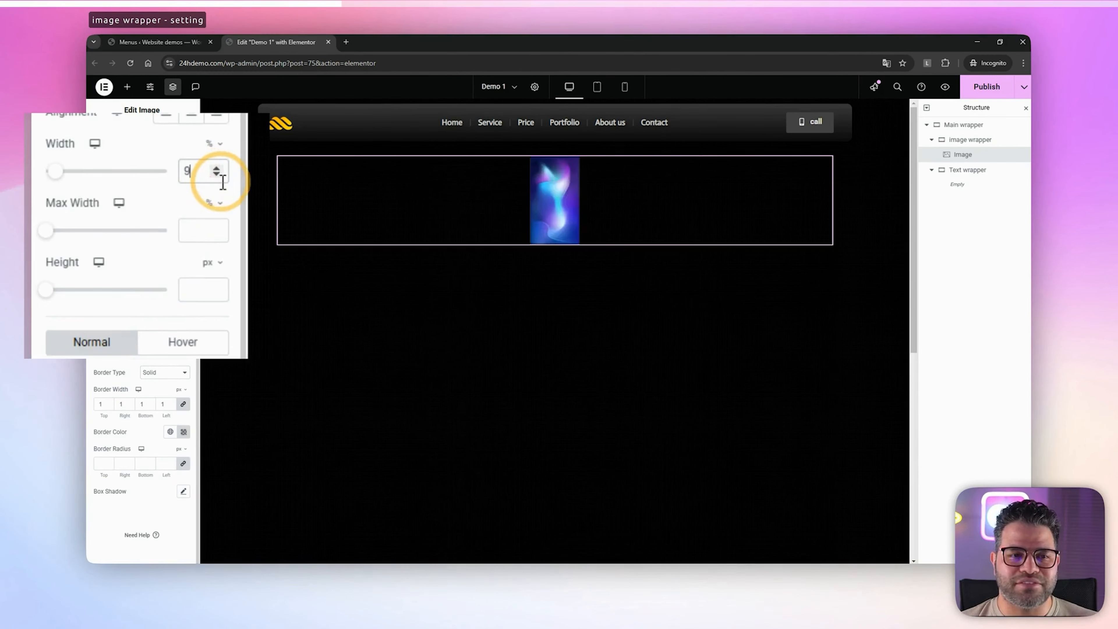
pyautogui.write('0')
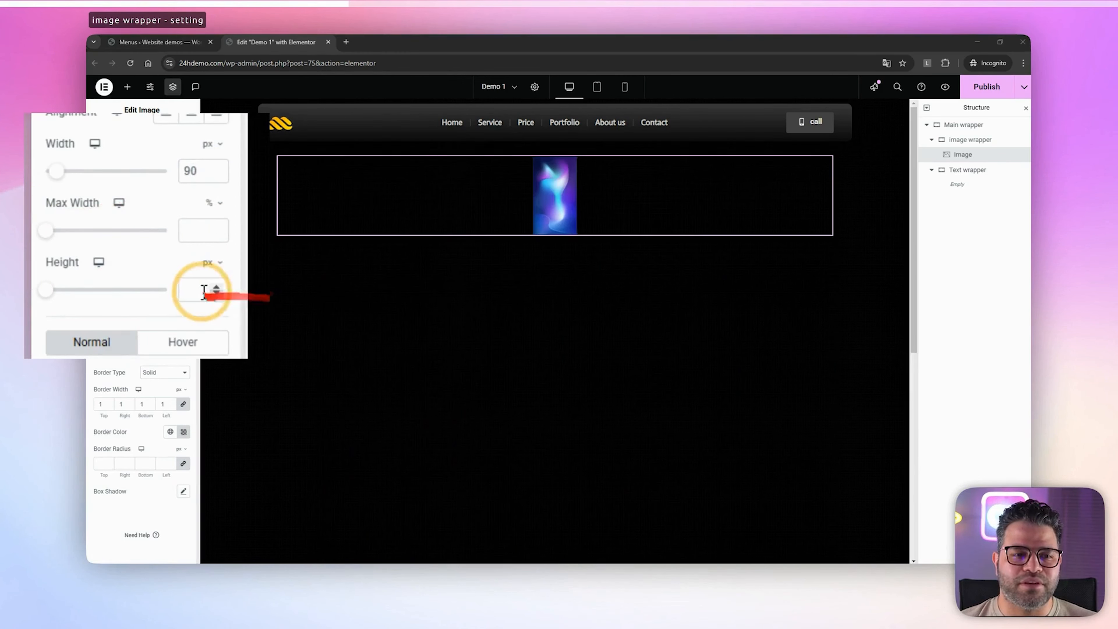
pyautogui.click(204, 291)
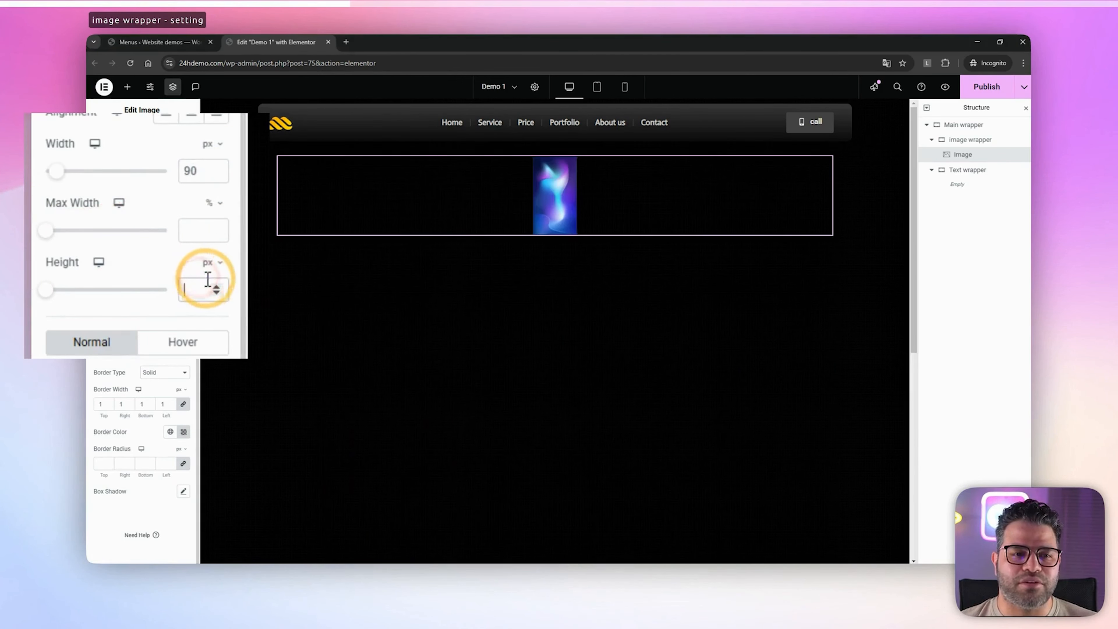
pyautogui.write('130')
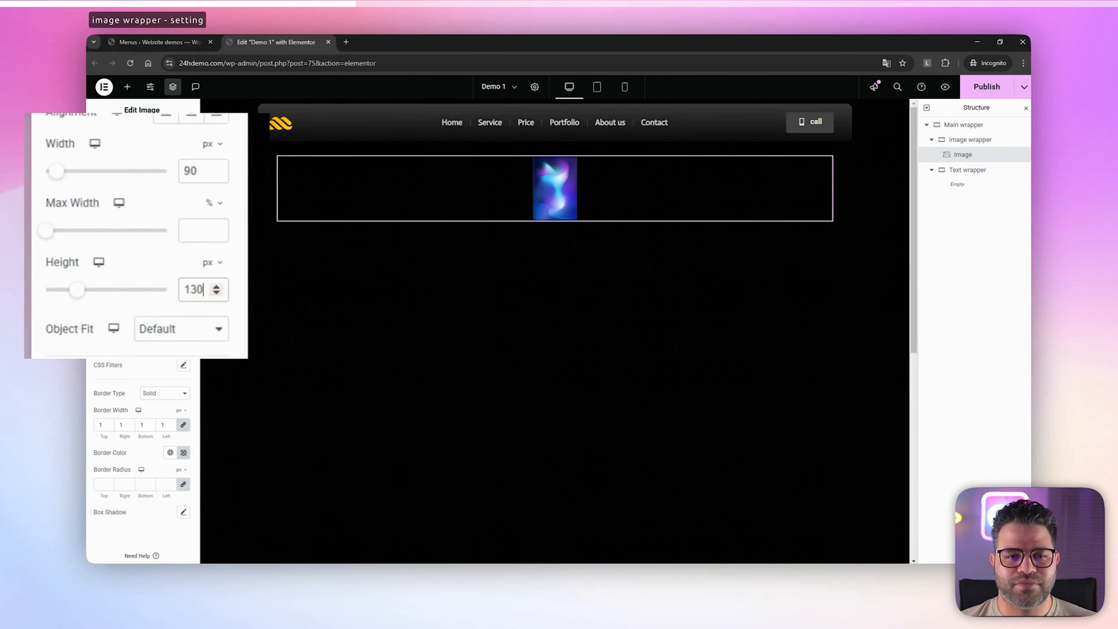
# Center the contents of both the Main wrapper and the image wrapper, for Justify Content as well as Align Items
pyautogui.click(966, 142)
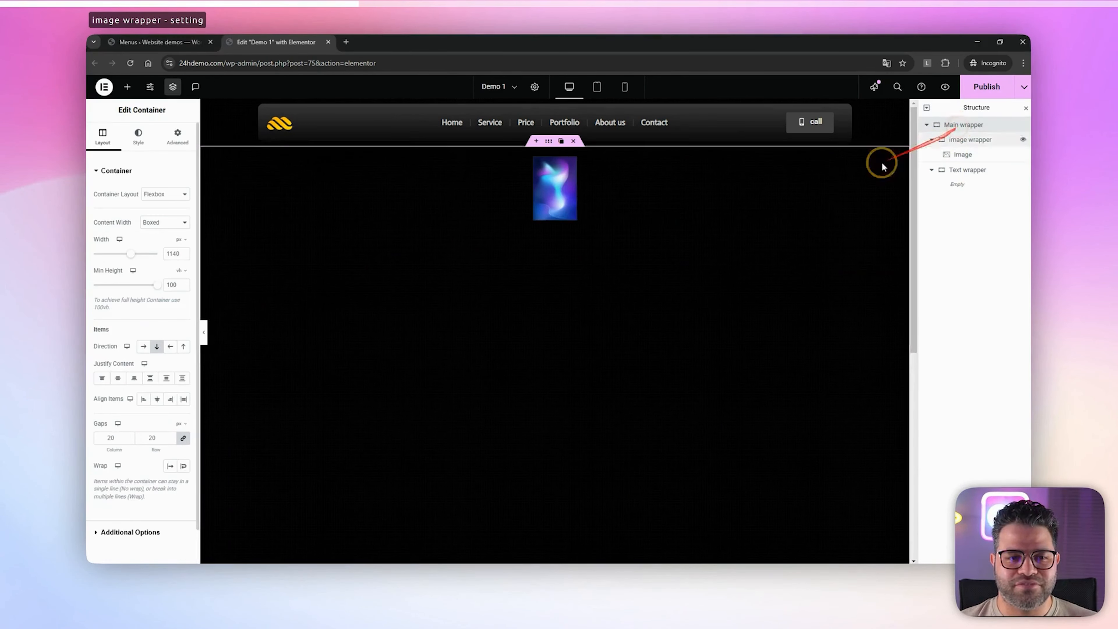
pyautogui.click(120, 379)
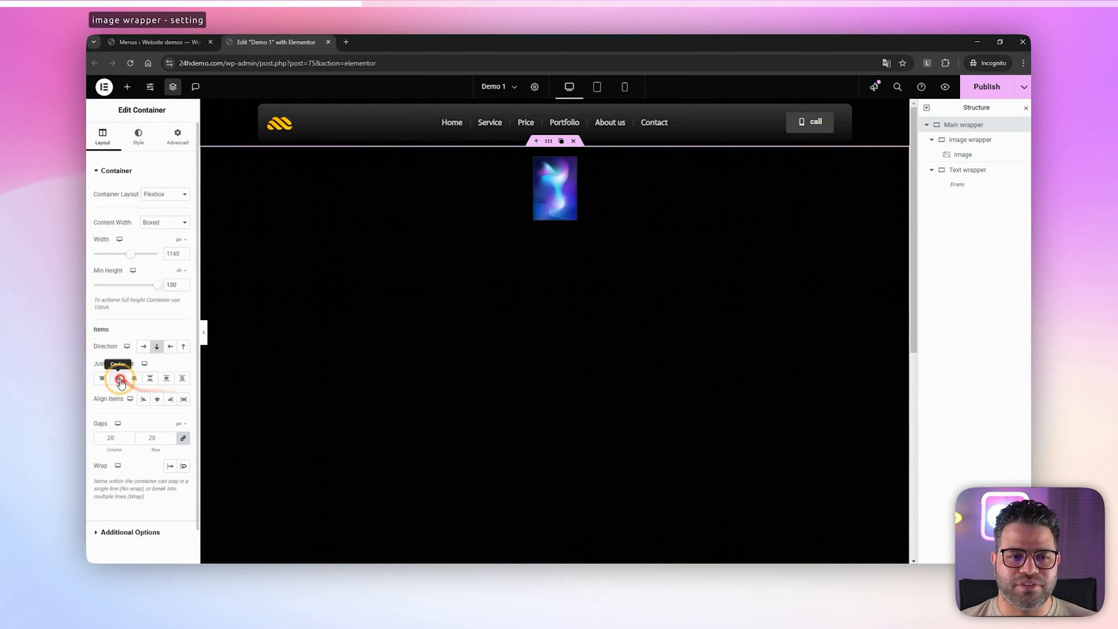
pyautogui.click(159, 401)
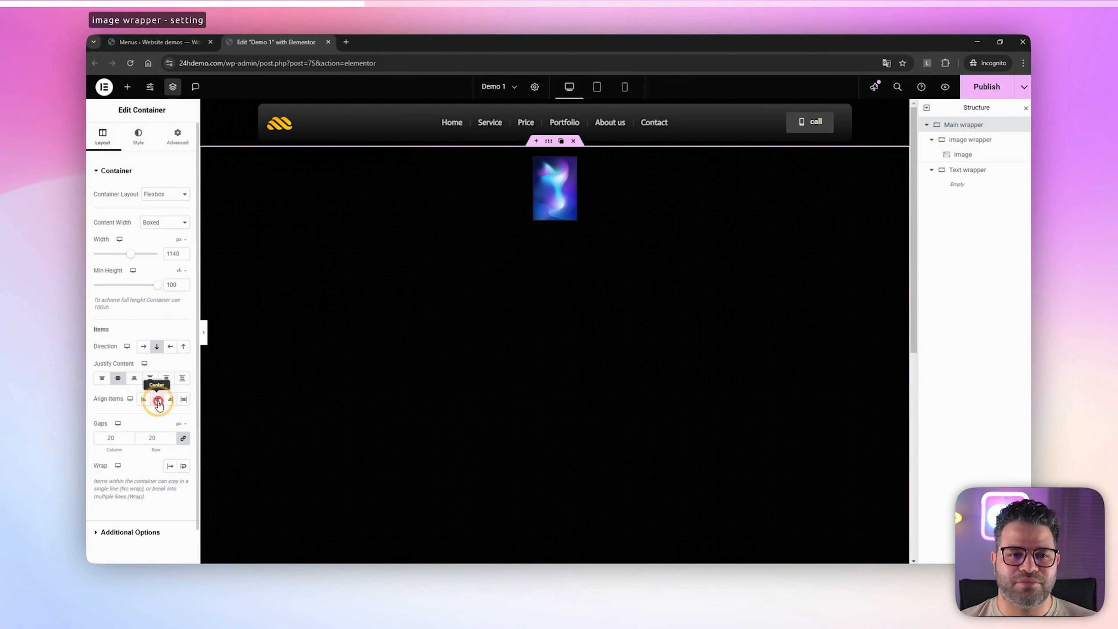
pyautogui.click(951, 140)
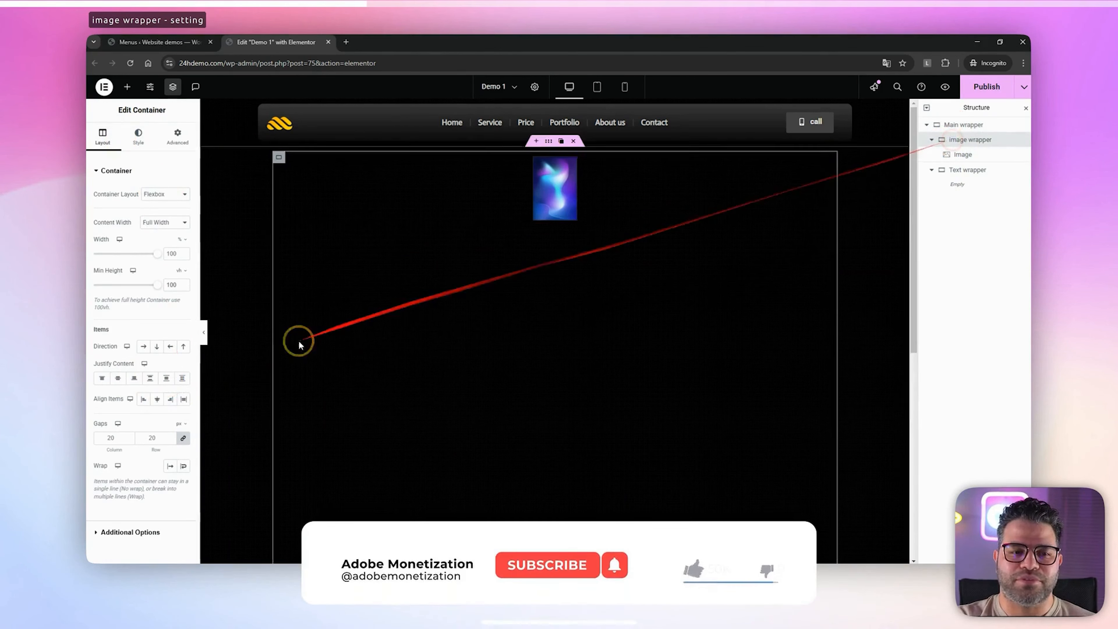
pyautogui.click(117, 378)
pyautogui.click(158, 399)
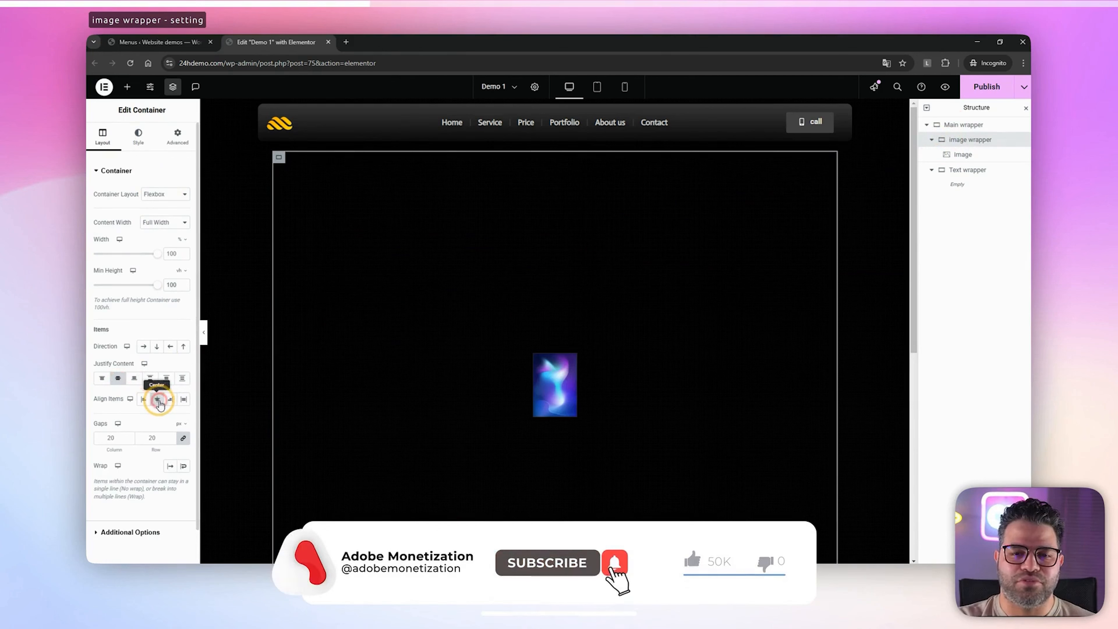
# Widen the element settings panel slightly
pyautogui.click(962, 154)
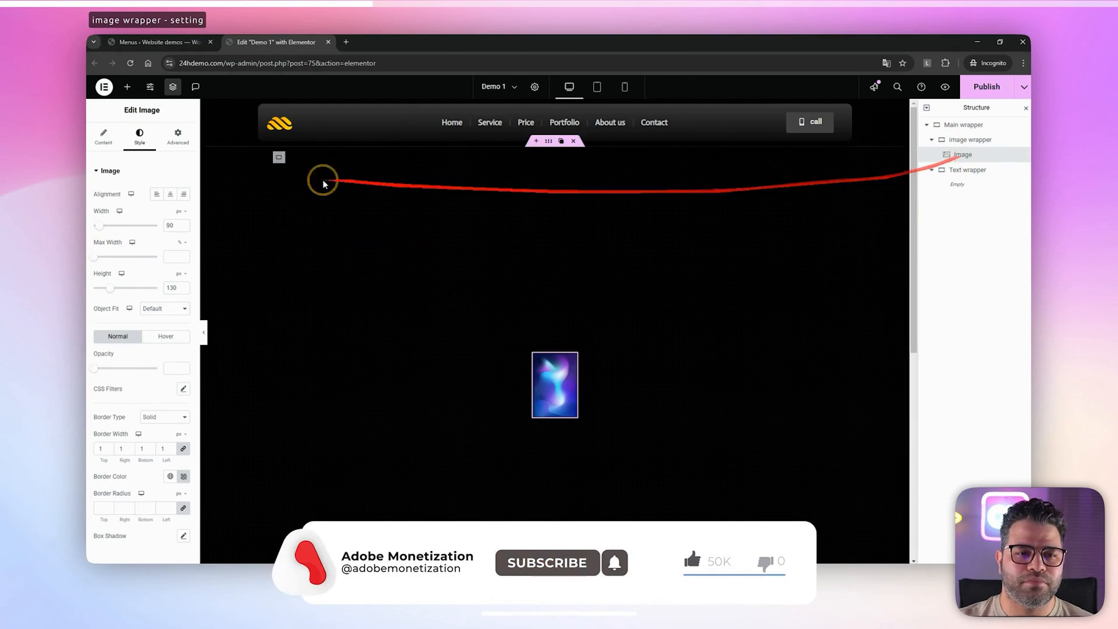
pyautogui.click(212, 183)
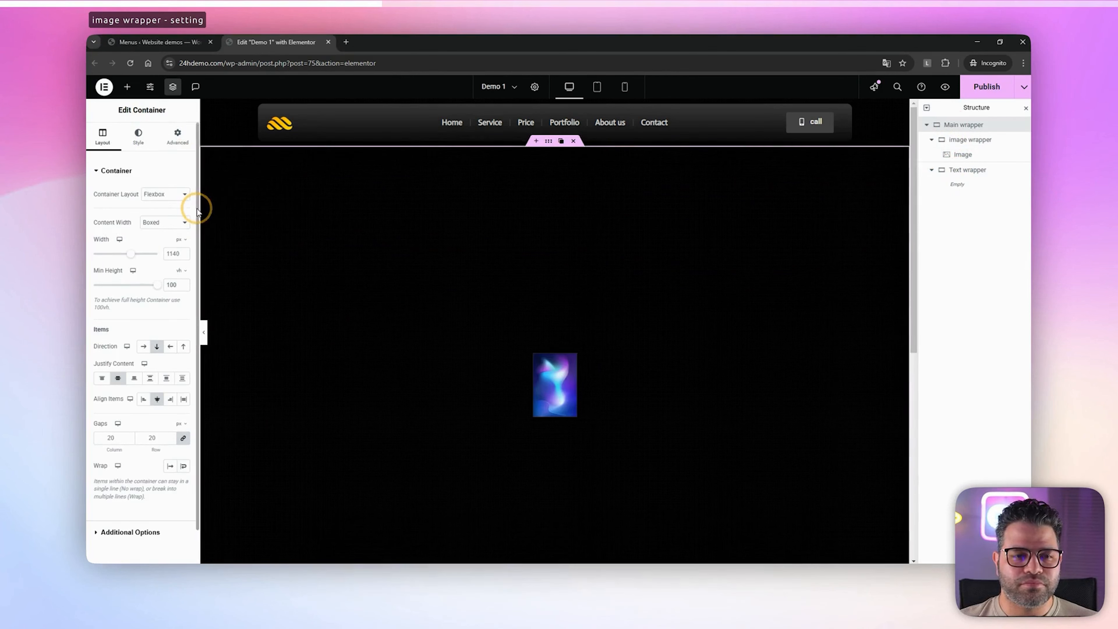
pyautogui.moveTo(218, 209)
pyautogui.mouseDown()
pyautogui.moveTo(237, 209)
pyautogui.moveTo(223, 209)
pyautogui.mouseUp()
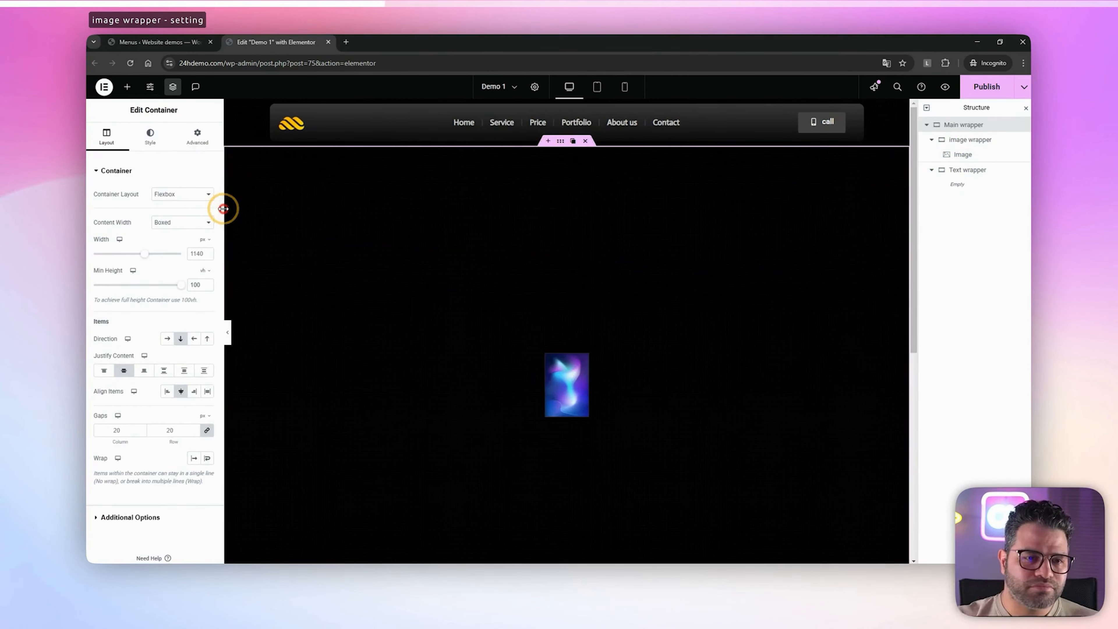
pyautogui.click(197, 140)
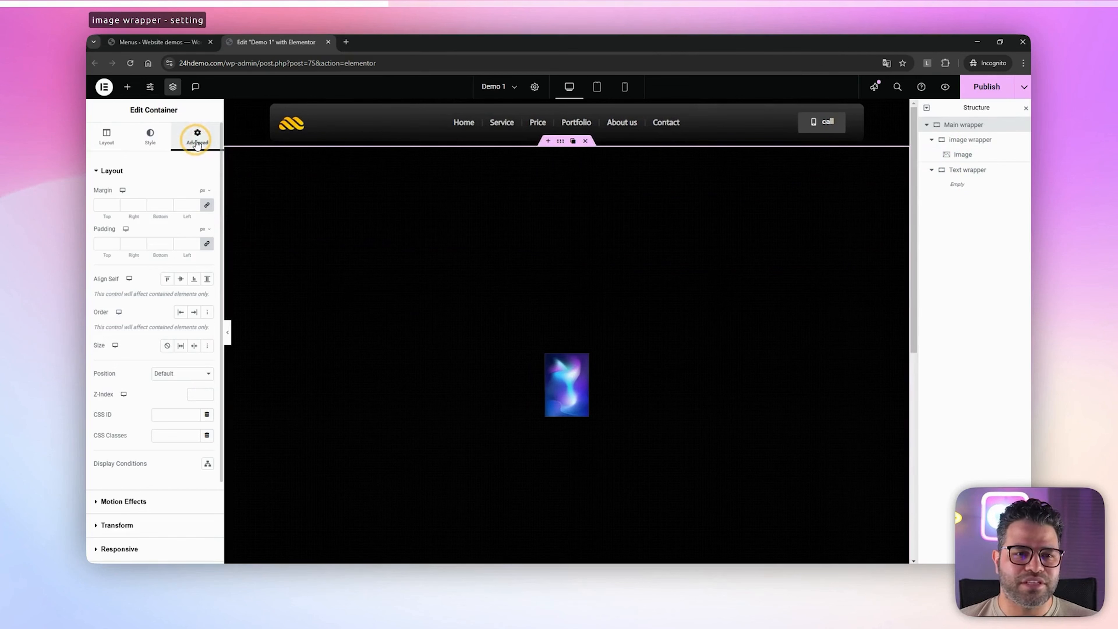
# Set the position of the image inside the image wrapper to Absolute
pyautogui.click(951, 154)
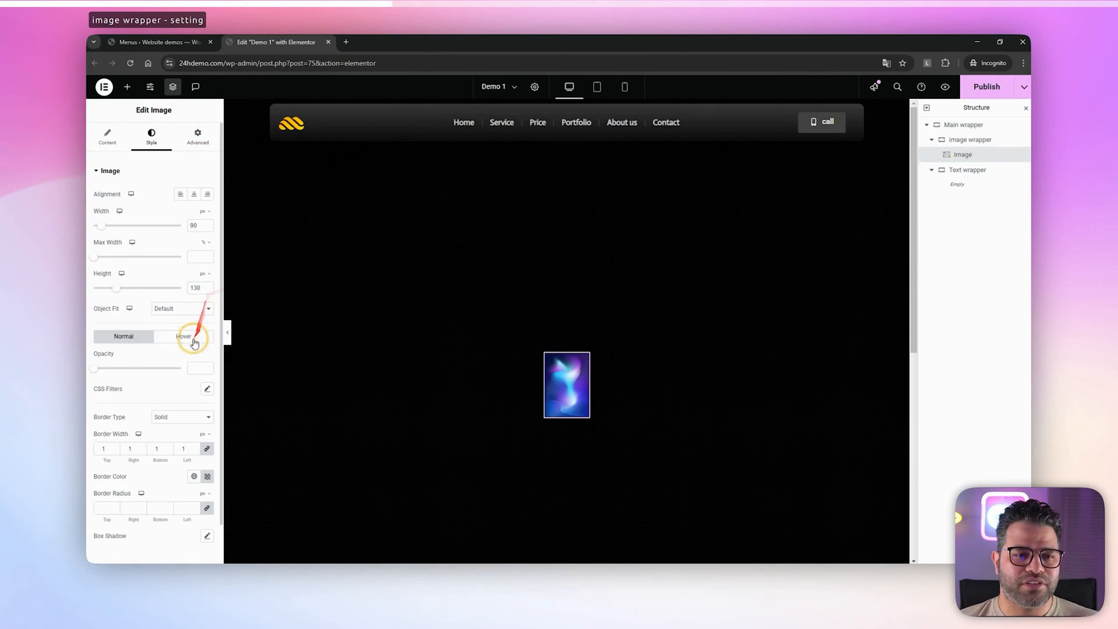
pyautogui.click(198, 136)
pyautogui.scroll(-5, 170, 246)
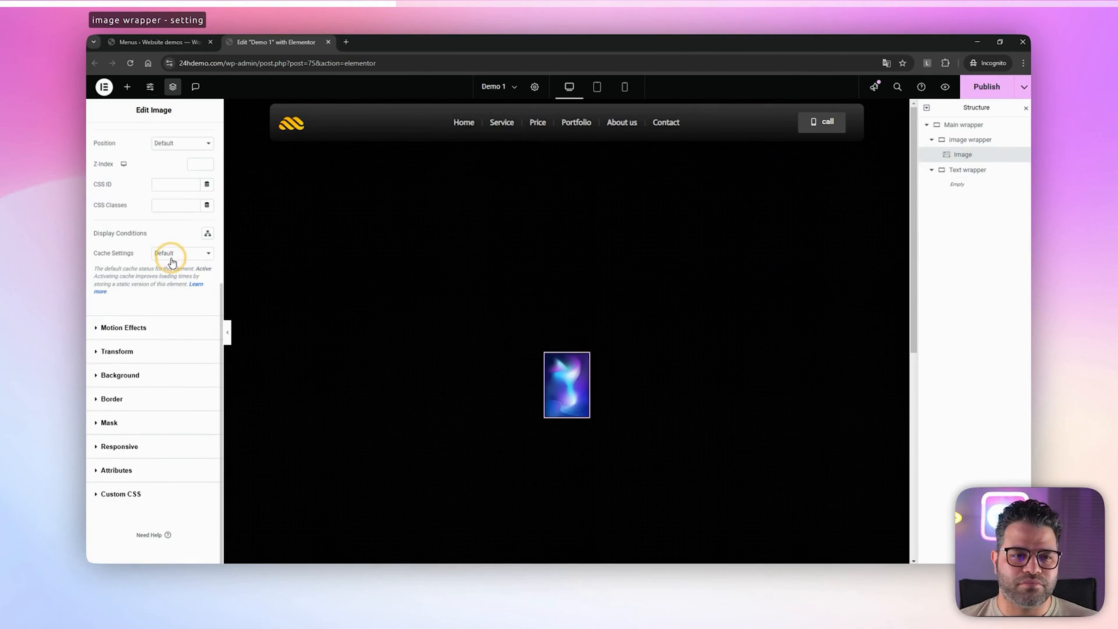
pyautogui.scroll(4, 171, 262)
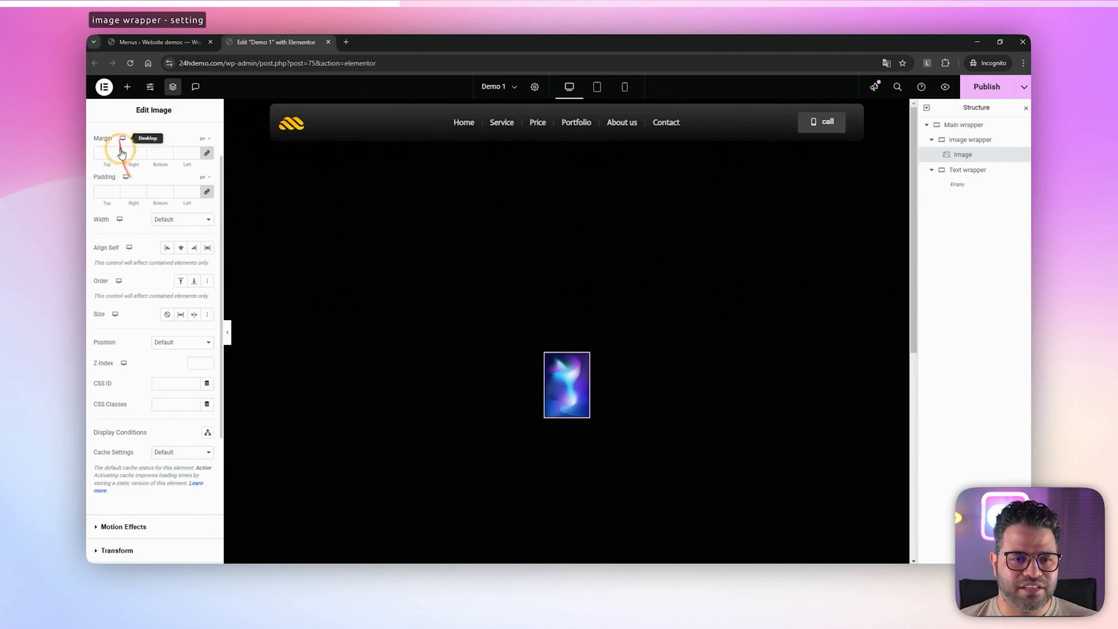
pyautogui.scroll(2, 132, 177)
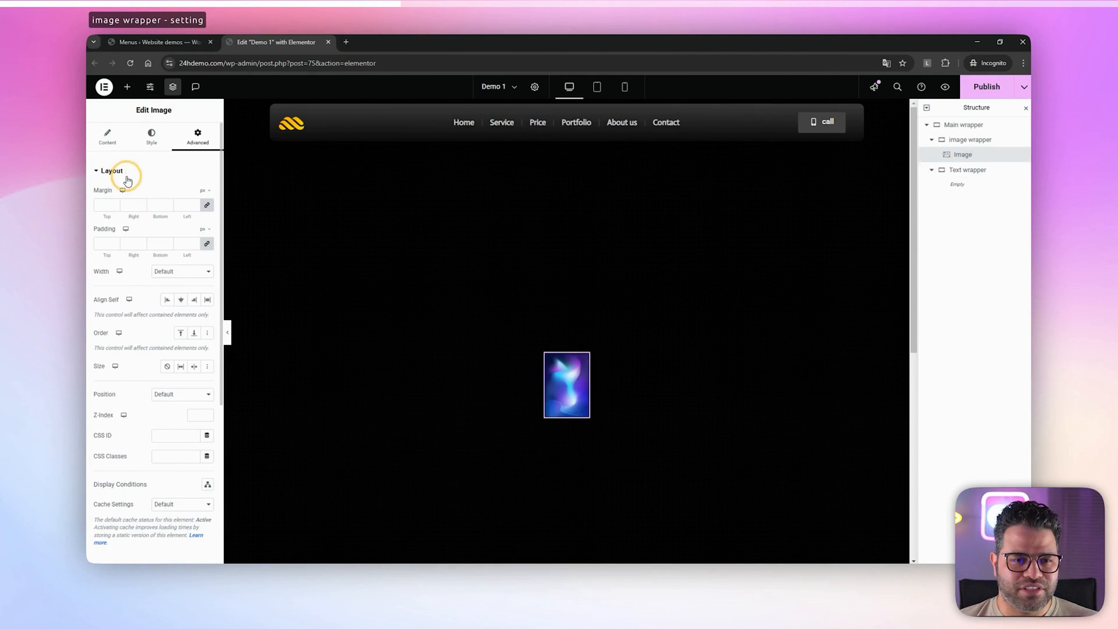
pyautogui.click(182, 394)
pyautogui.click(172, 421)
pyautogui.scroll(-3, 185, 498)
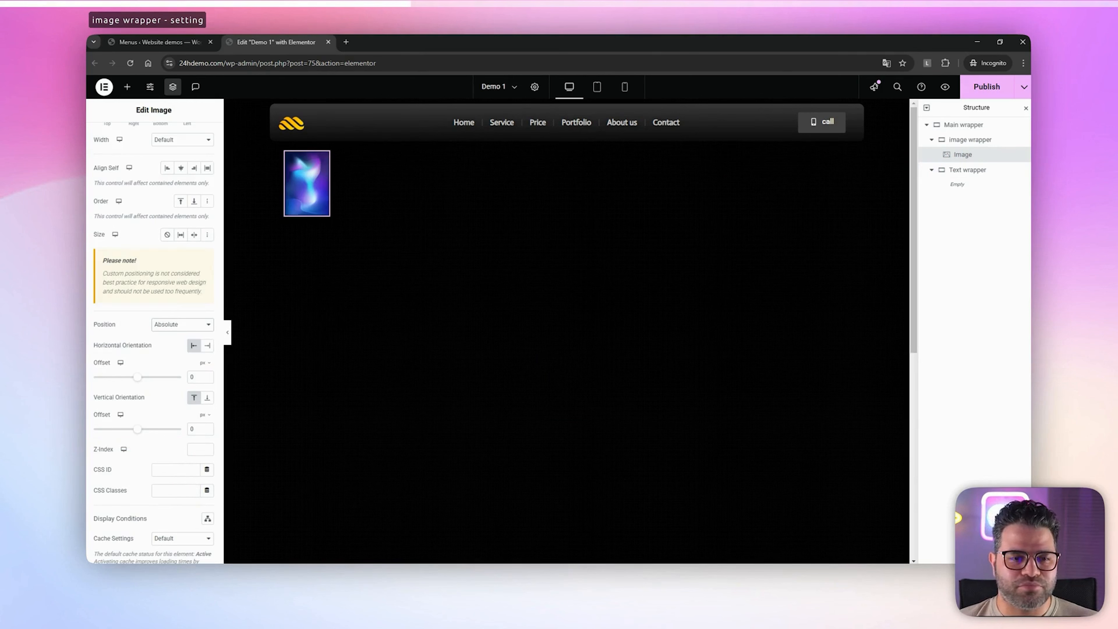
# Clear the image's horizontal and vertical offset values
pyautogui.moveTo(197, 377); pyautogui.dragTo(185, 375)
pyautogui.press('BackSpace')
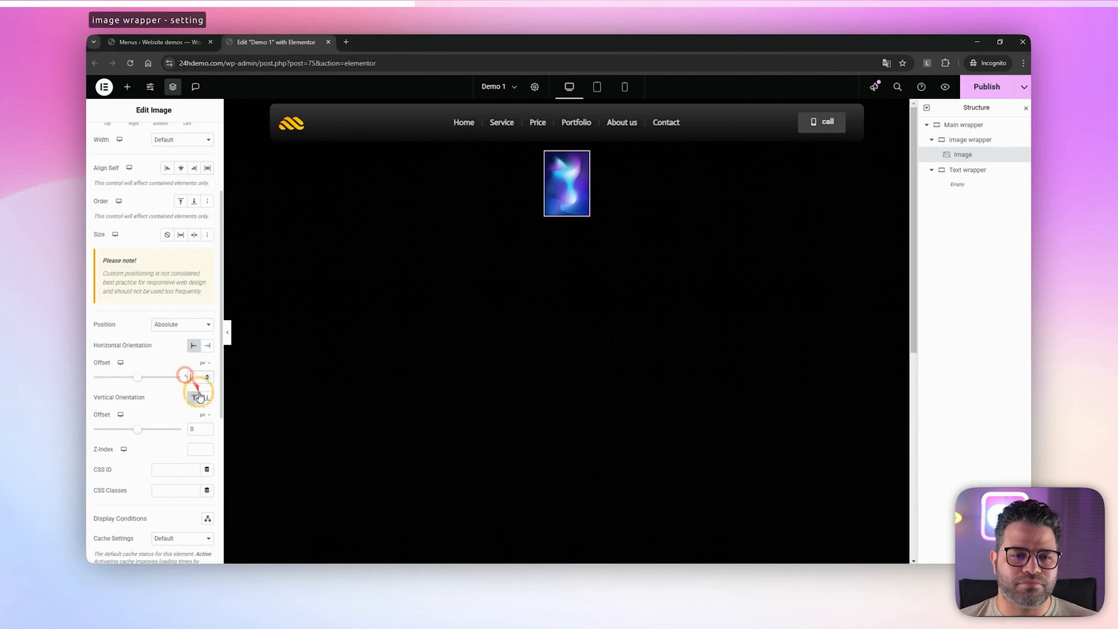
pyautogui.moveTo(193, 428); pyautogui.dragTo(180, 430)
pyautogui.press('BackSpace')
pyautogui.scroll(5, 115, 265)
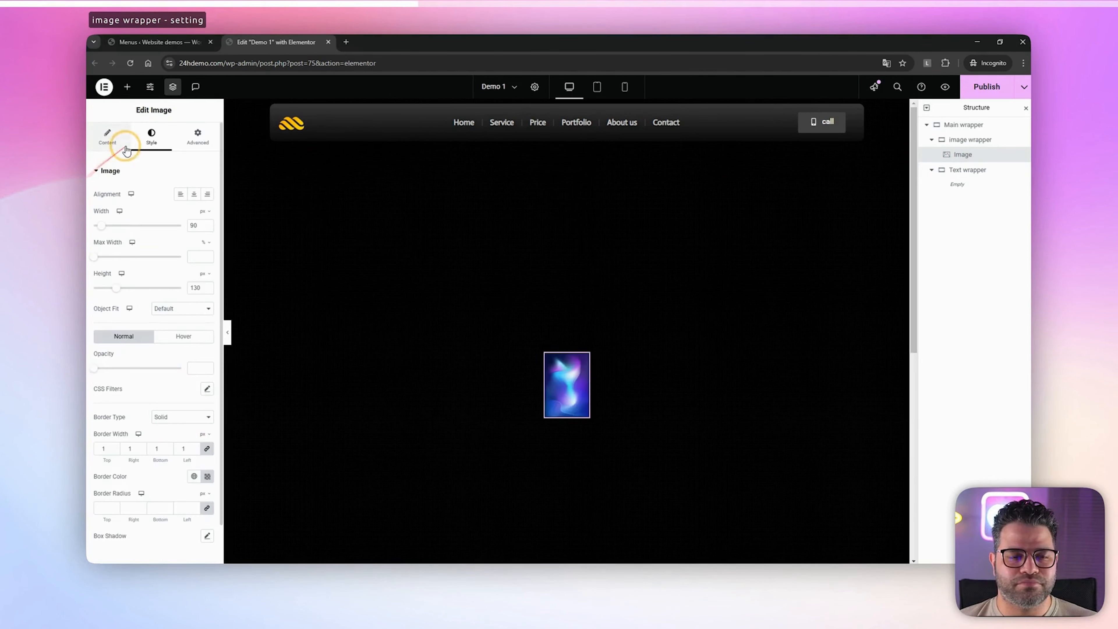
# Set the image's resolution to Full
pyautogui.click(108, 137)
pyautogui.click(180, 264)
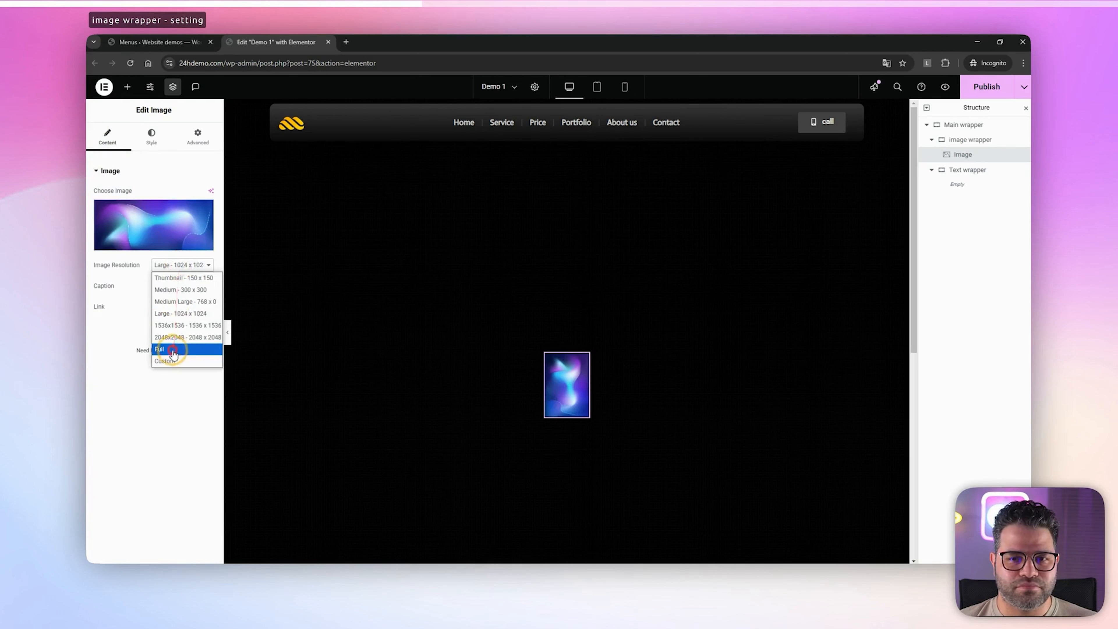
pyautogui.click(160, 349)
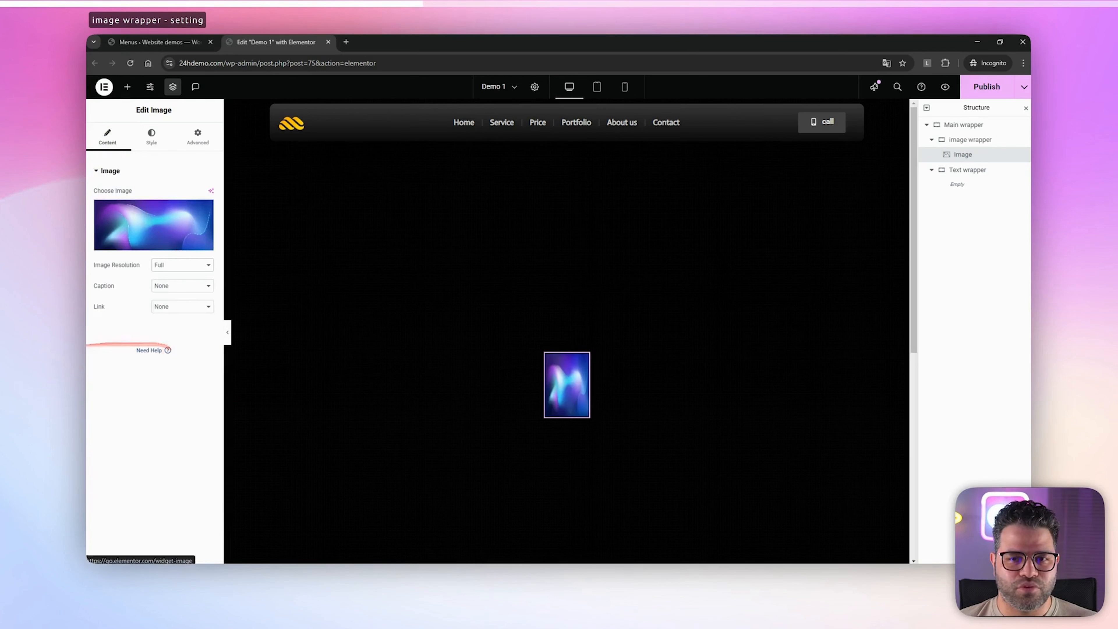
# Duplicate the image within the image wrapper until the wrapper holds seven images
pyautogui.rightClick(964, 155)
pyautogui.click(949, 184)
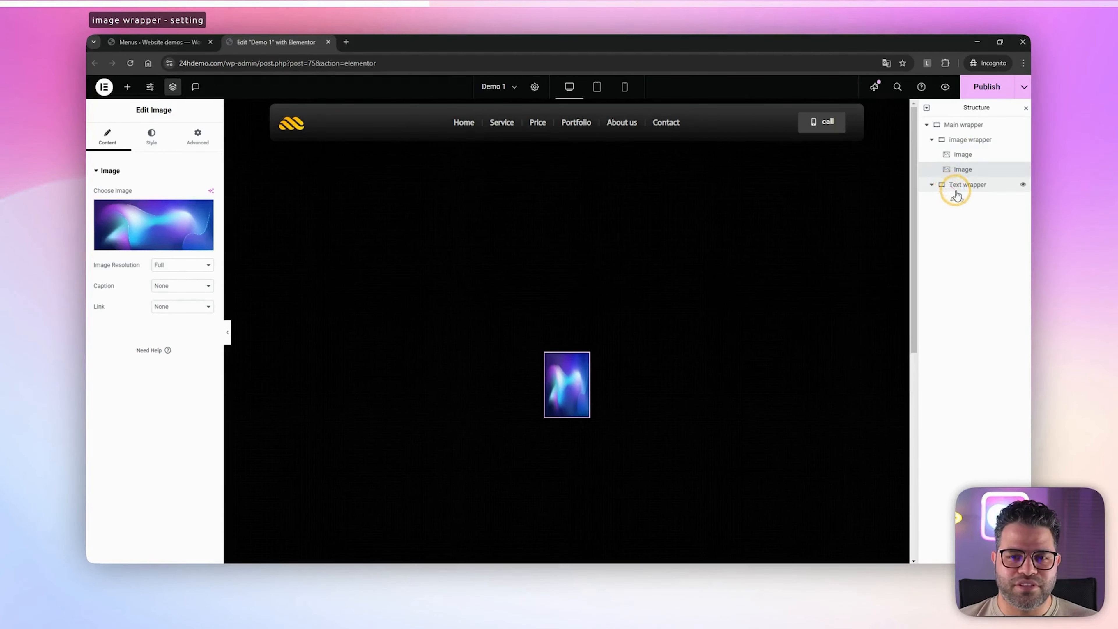
pyautogui.hotkey('ctrl', 'd')
pyautogui.hotkey('ctrl', 'd')
pyautogui.hotkey('ctrl', 'd')
pyautogui.hotkey('ctrl', 'd')
pyautogui.hotkey('ctrl', 'd')
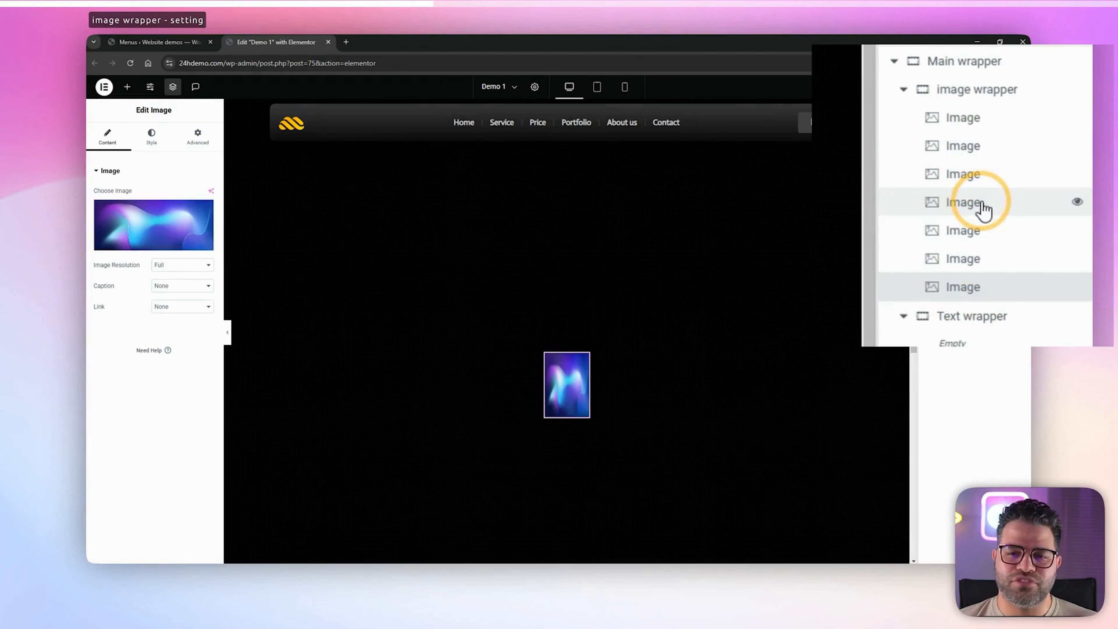
# Collapse the image wrapper in the structure and add a Heading widget to the Text wrapper
pyautogui.click(961, 140)
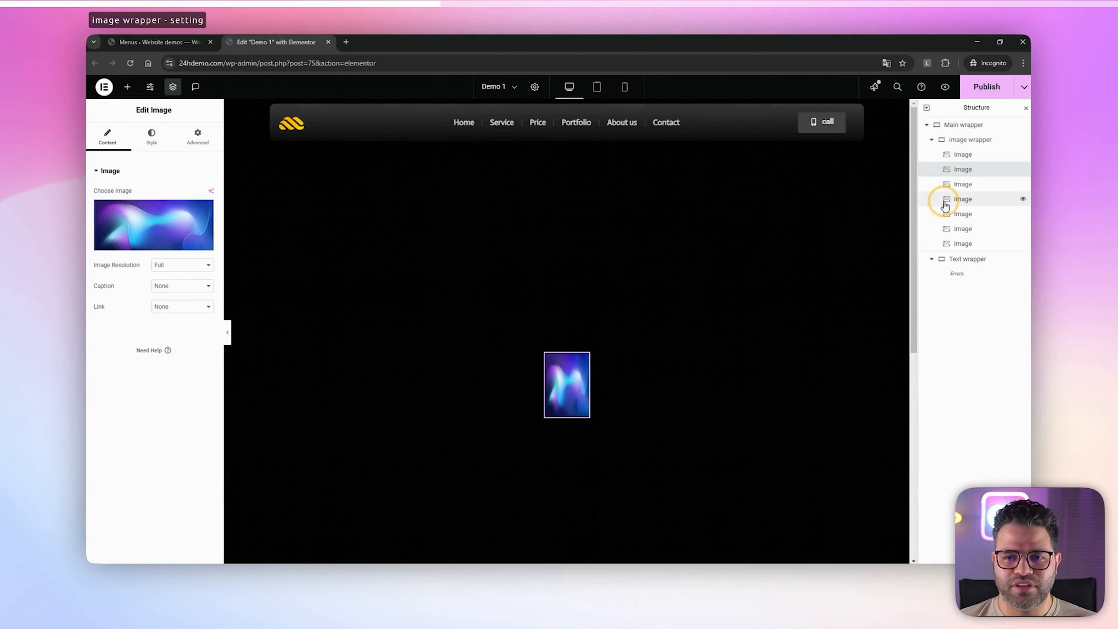
pyautogui.click(932, 140)
pyautogui.click(945, 155)
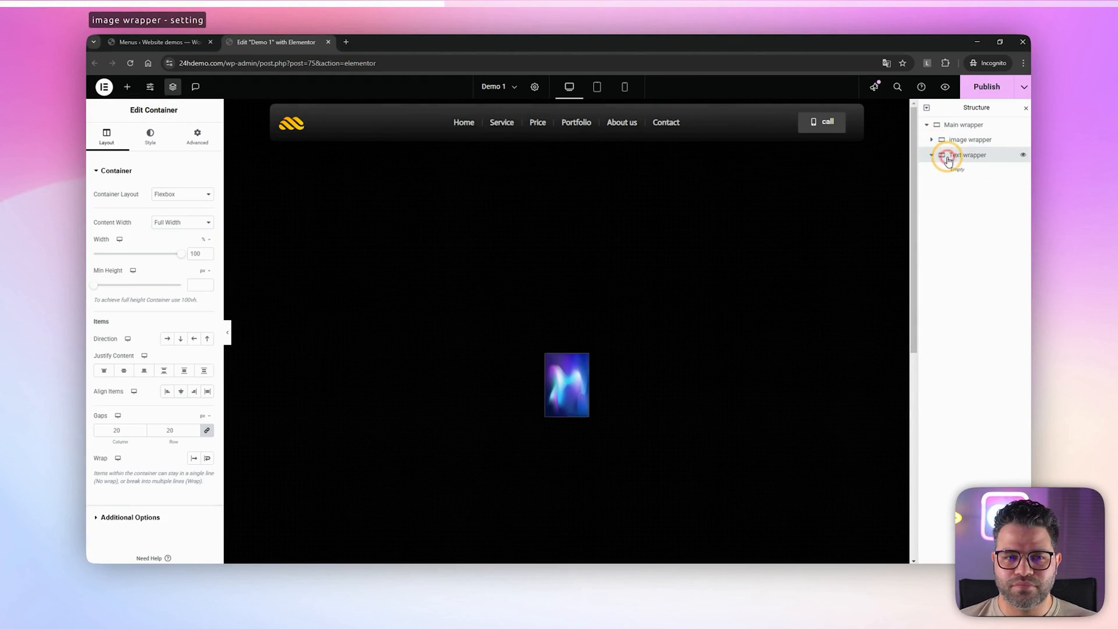
pyautogui.scroll(-3, 549, 202)
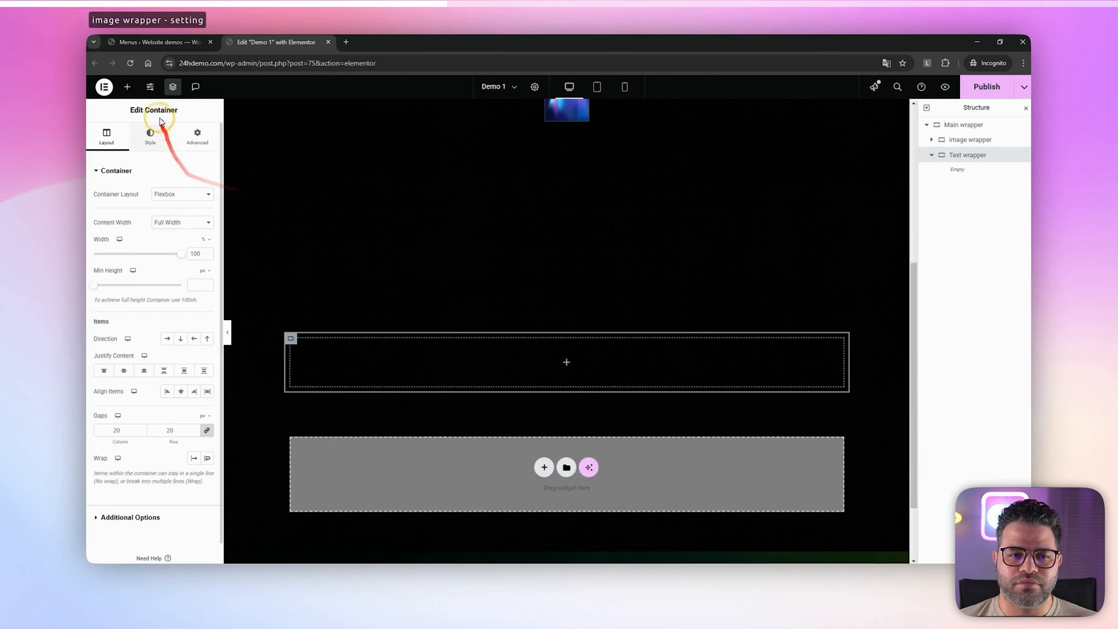
pyautogui.click(127, 87)
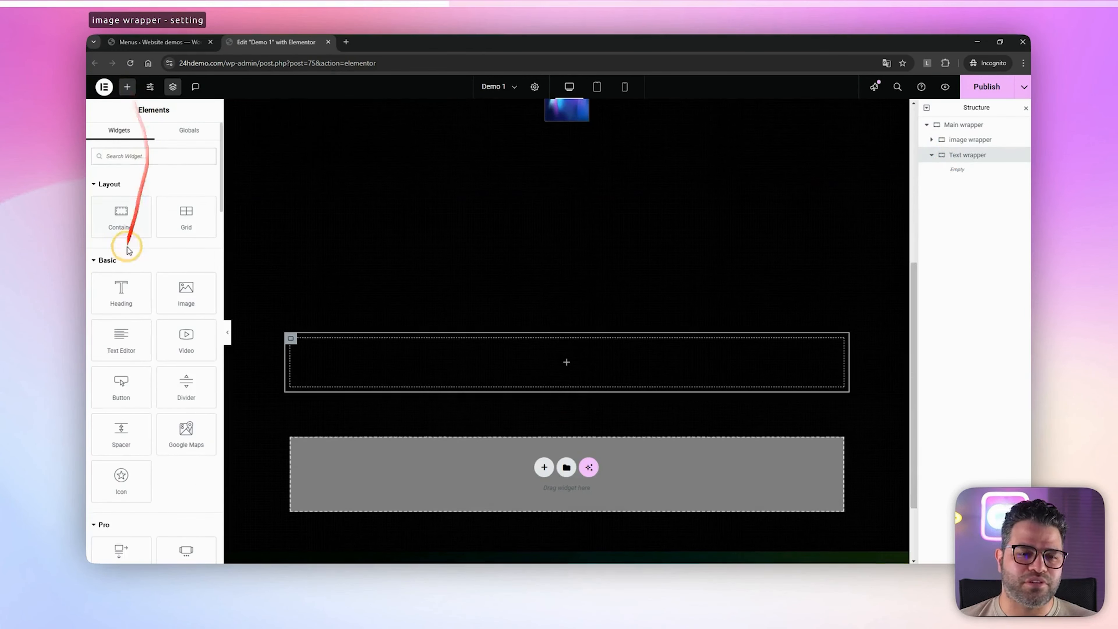
pyautogui.click(120, 298)
# Add a second Heading widget to the Text wrapper and set its HTML tag to span
pyautogui.click(126, 87)
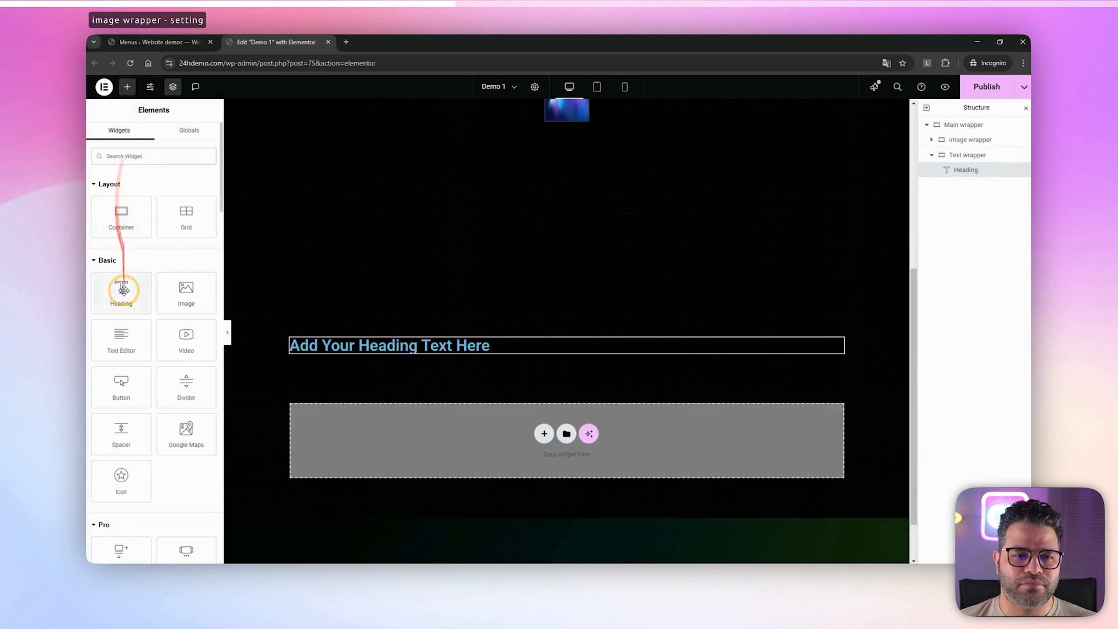
pyautogui.click(120, 291)
pyautogui.click(182, 286)
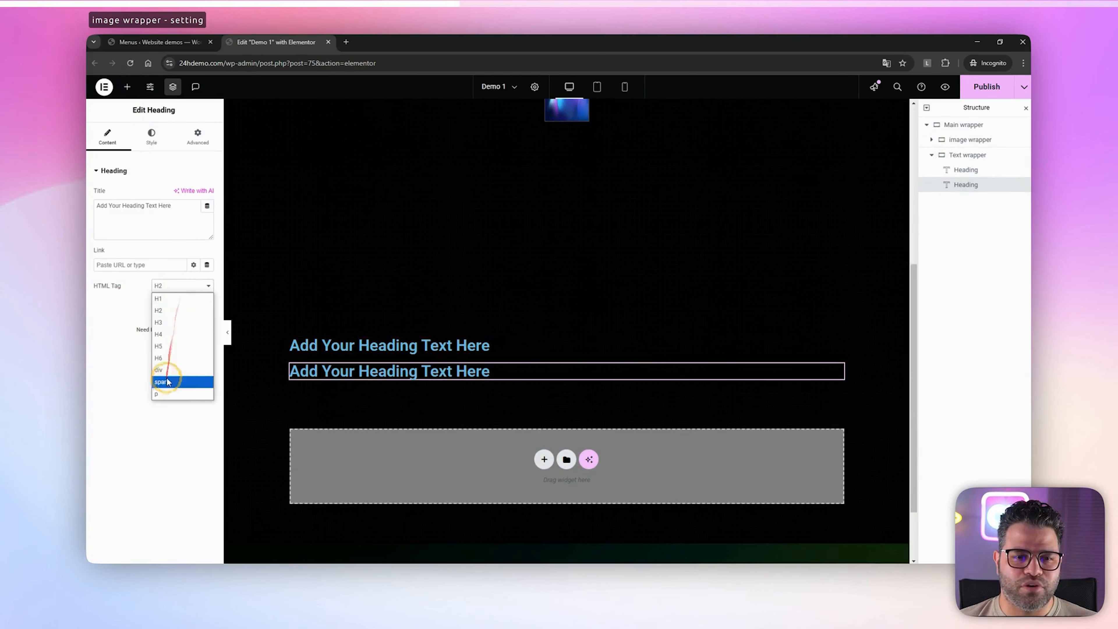
pyautogui.click(179, 380)
# Change the title of the first heading in the Text wrapper to "Wellcome"
pyautogui.click(372, 348)
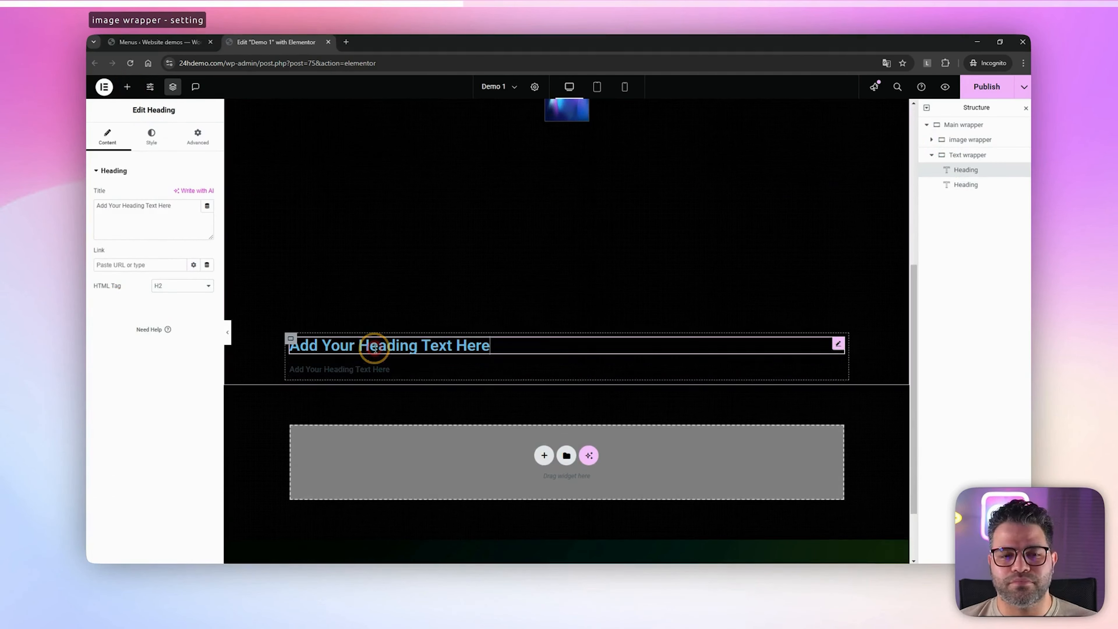
pyautogui.click(163, 137)
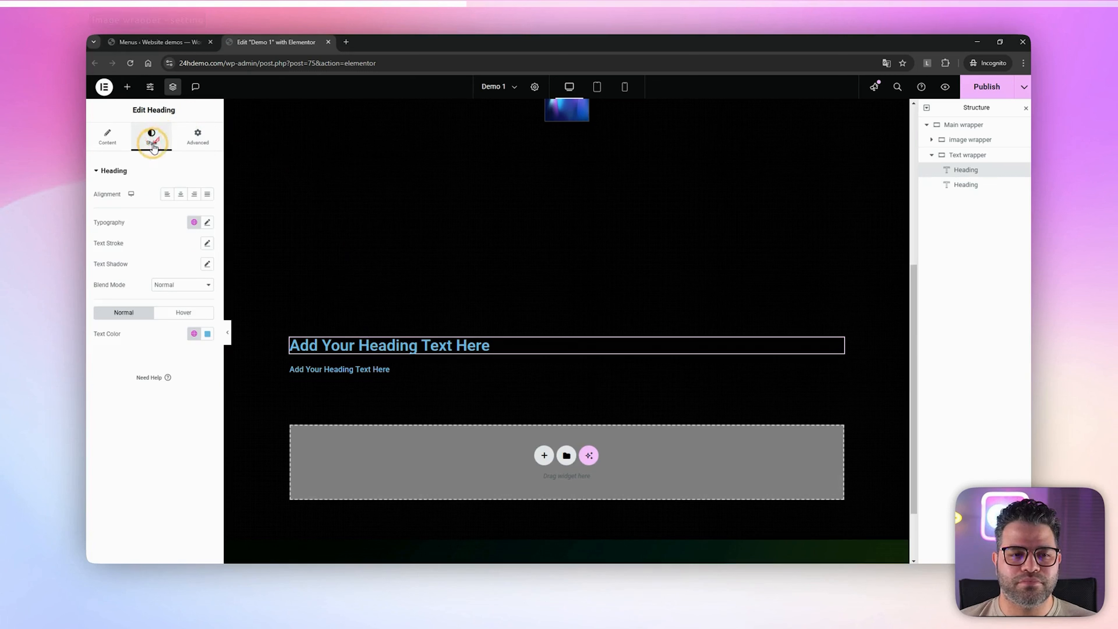
pyautogui.click(122, 145)
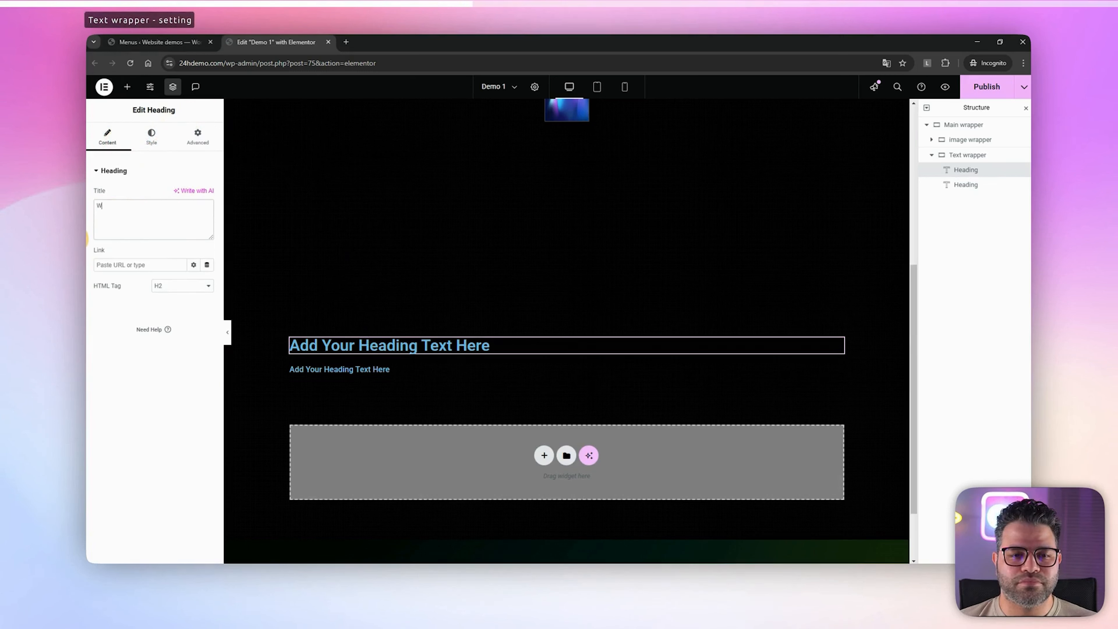
pyautogui.write('ellcome')
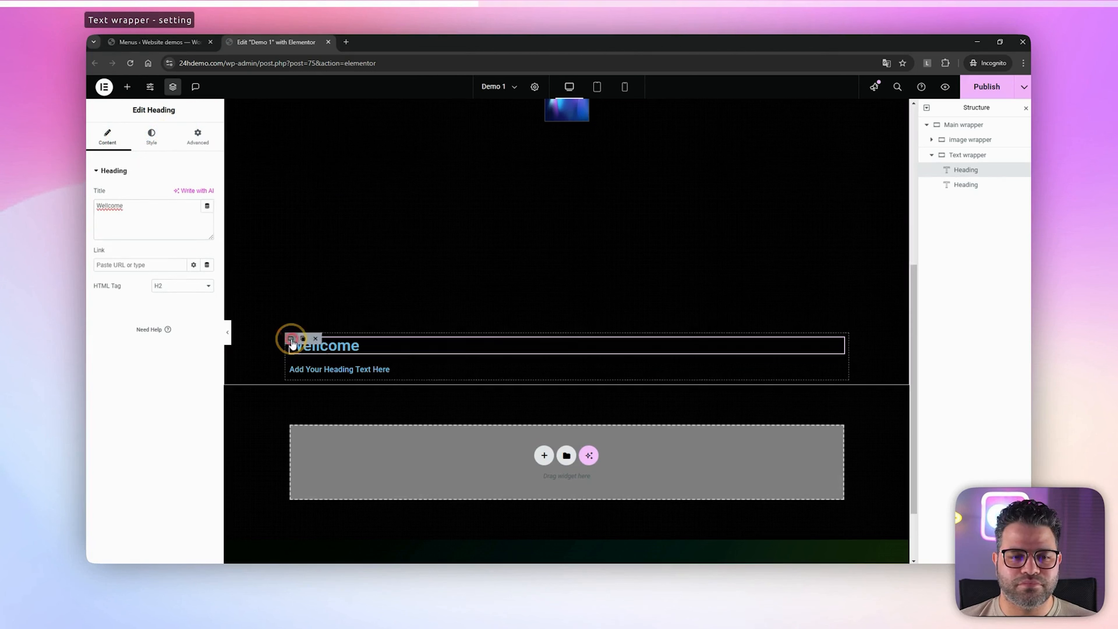
# Set the Text wrapper's gaps to 5 px and change its second heading's title to "My Service List"
pyautogui.click(291, 338)
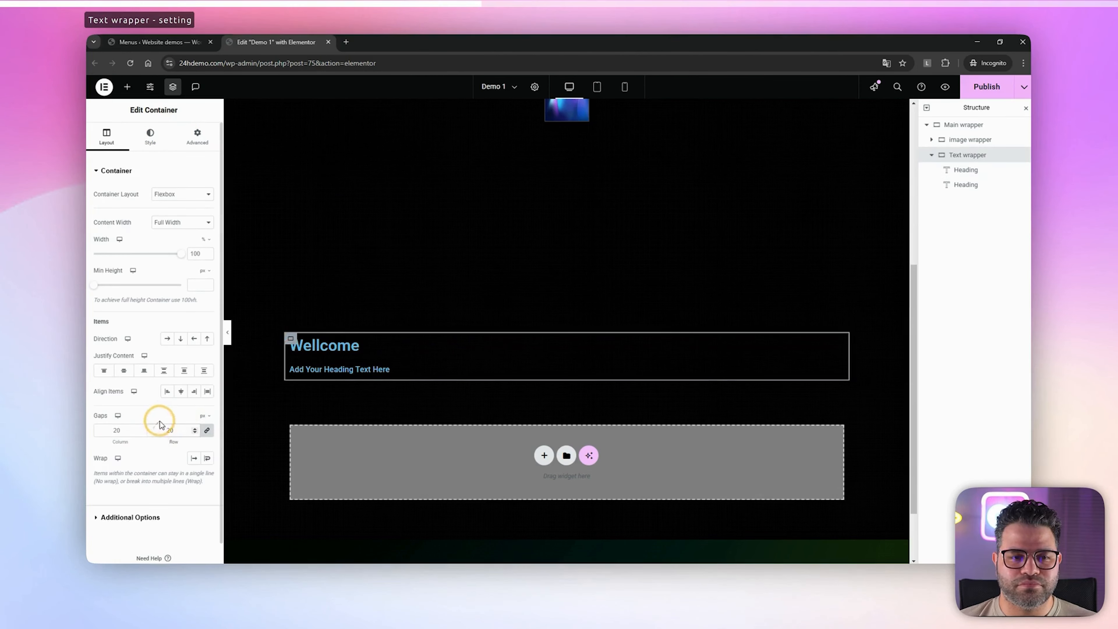
pyautogui.click(345, 363)
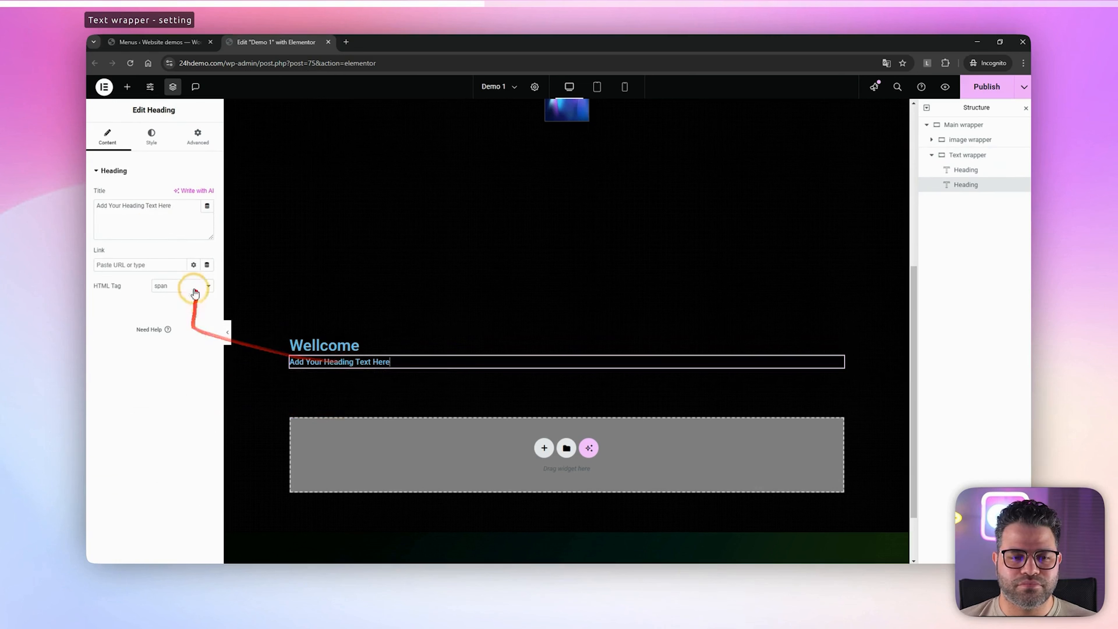
pyautogui.moveTo(178, 205); pyautogui.dragTo(90, 214)
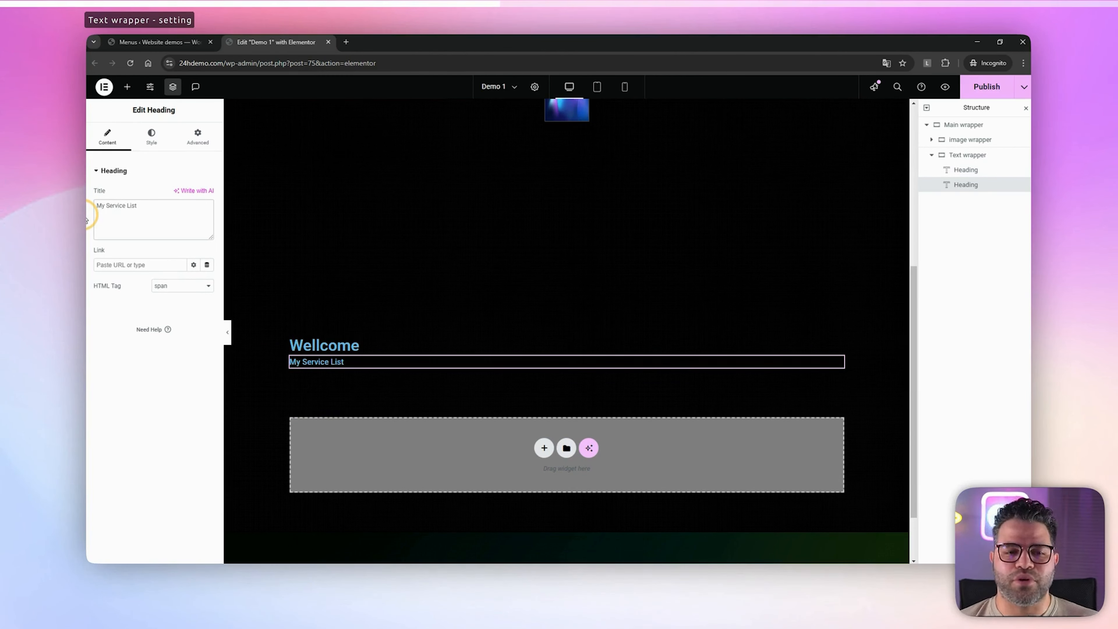
# Set the text color of the "Wellcome" heading to white
pyautogui.click(327, 348)
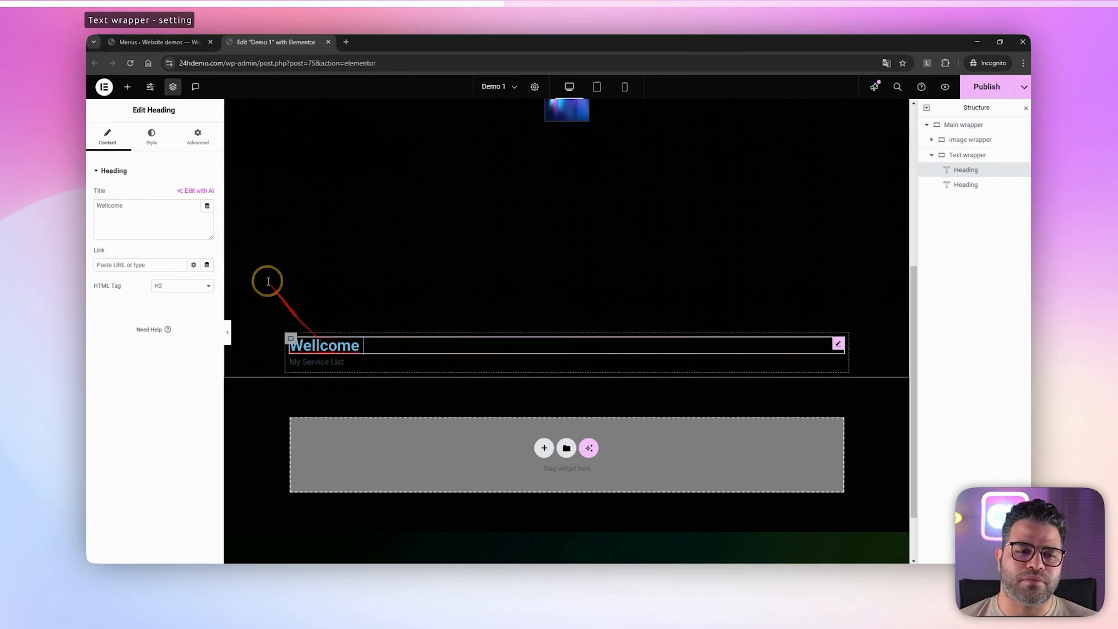
pyautogui.click(152, 135)
pyautogui.click(207, 335)
pyautogui.click(141, 378)
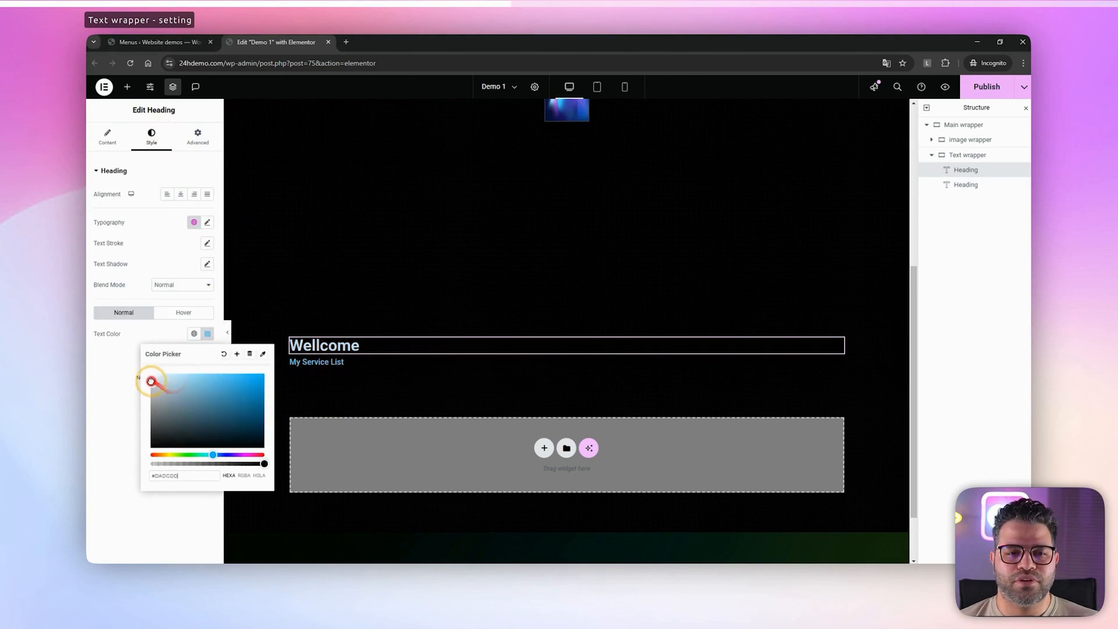
# Set the text color of the "My Service List" heading to light gray
pyautogui.click(352, 363)
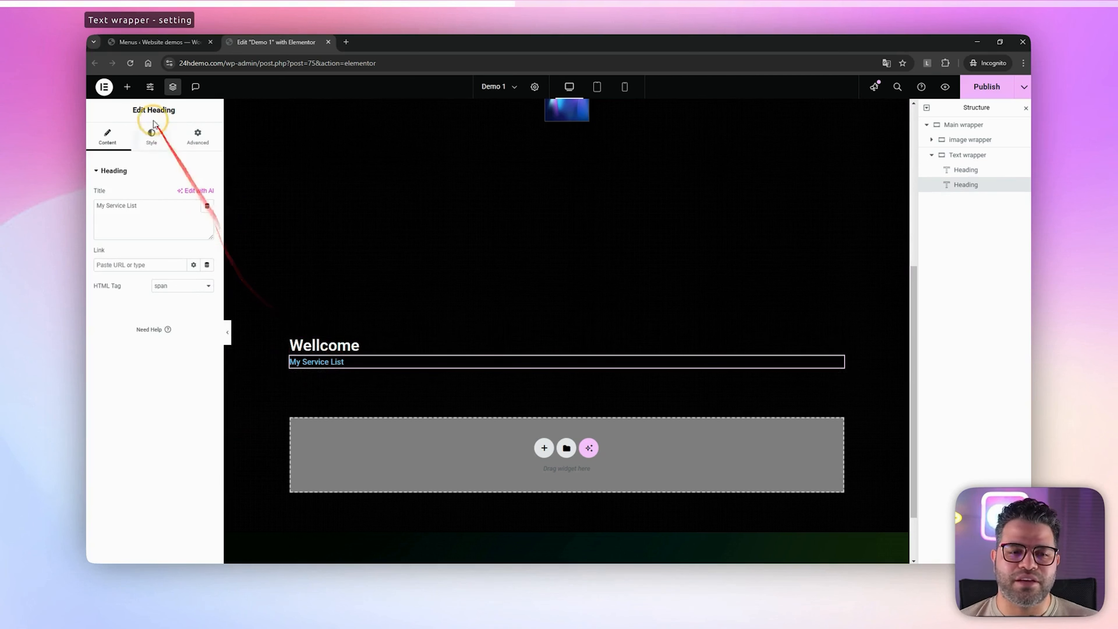
pyautogui.click(151, 135)
pyautogui.click(208, 333)
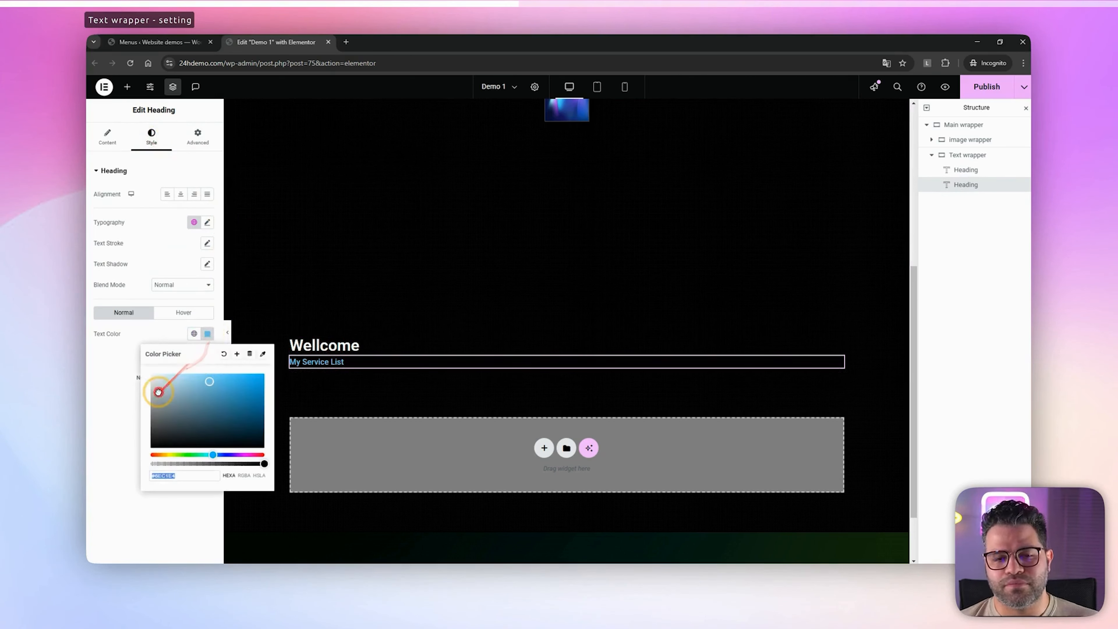
pyautogui.moveTo(155, 385); pyautogui.dragTo(146, 387)
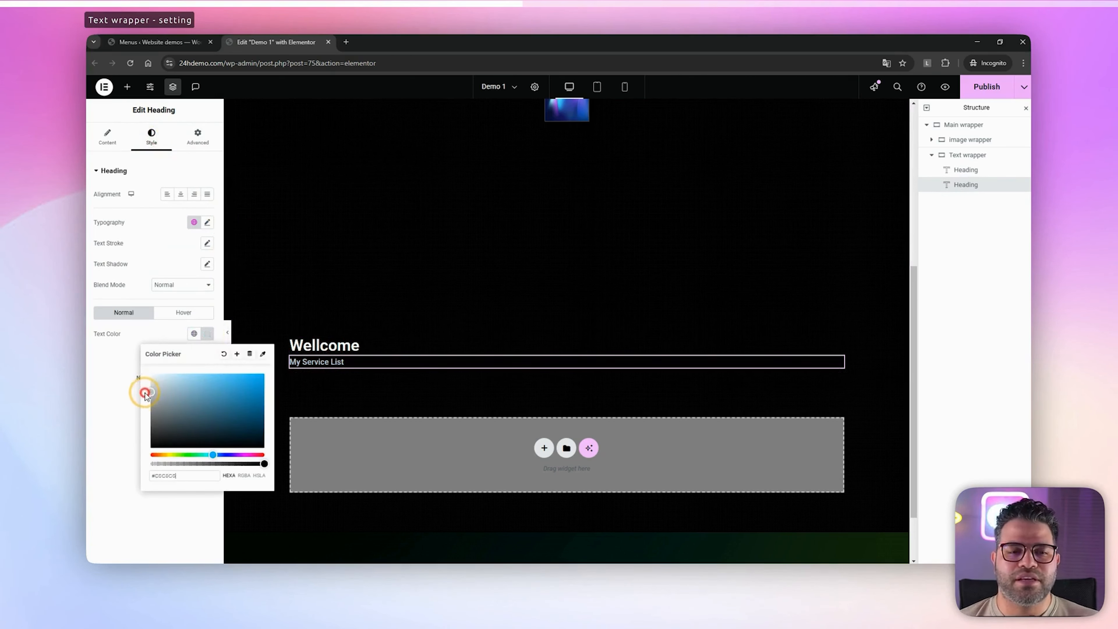
pyautogui.click(118, 374)
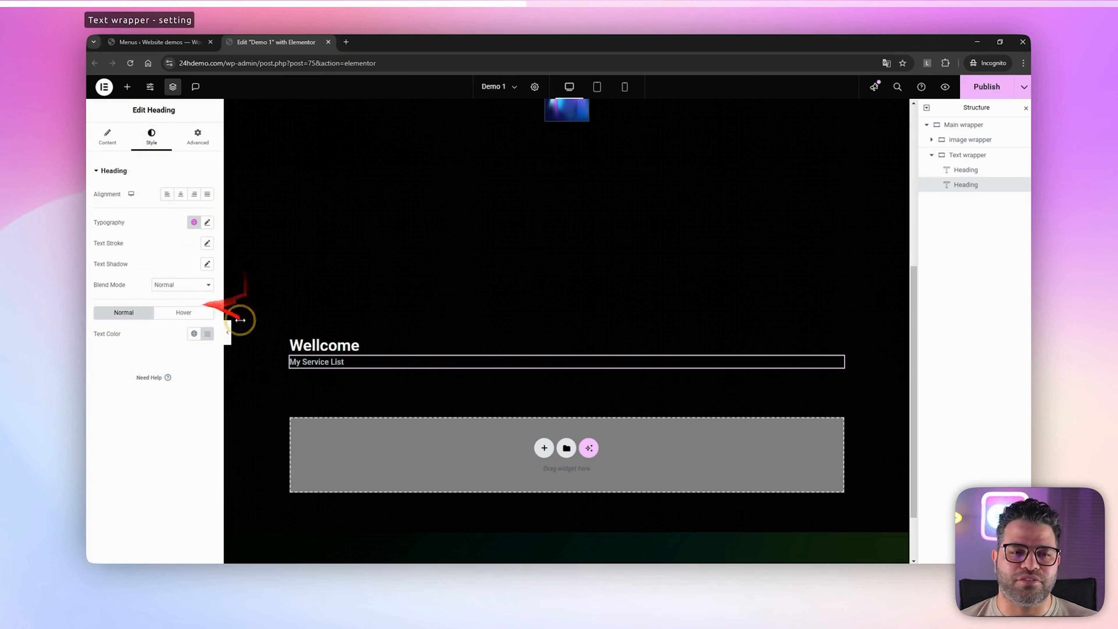
# Change the font family of the "Wellcome" heading to Actor
pyautogui.click(330, 348)
pyautogui.click(207, 223)
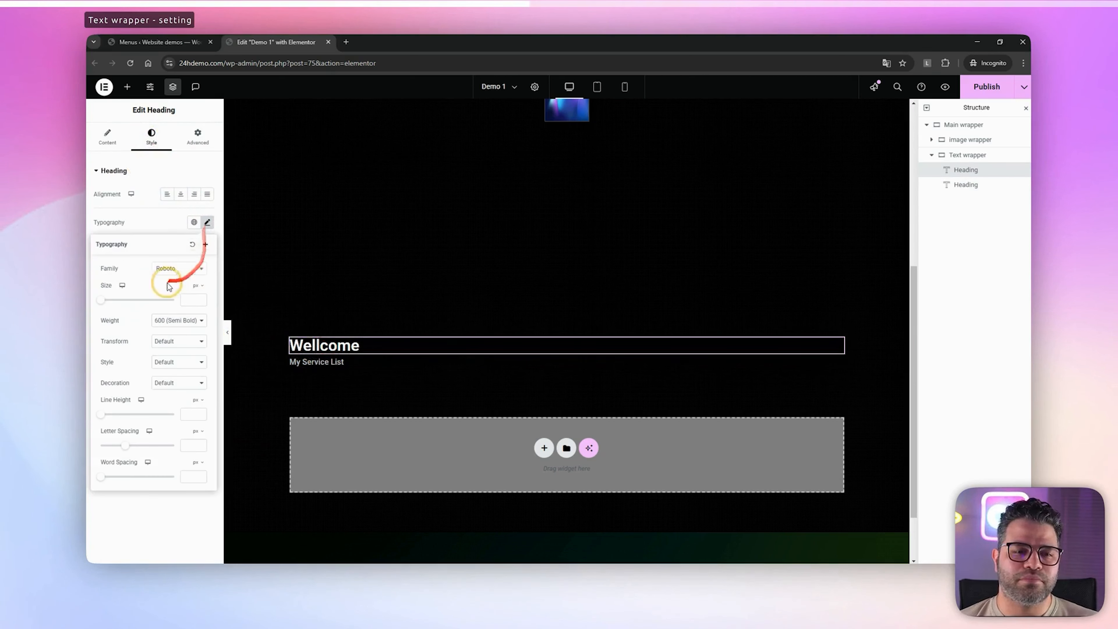
pyautogui.click(178, 270)
pyautogui.click(193, 351)
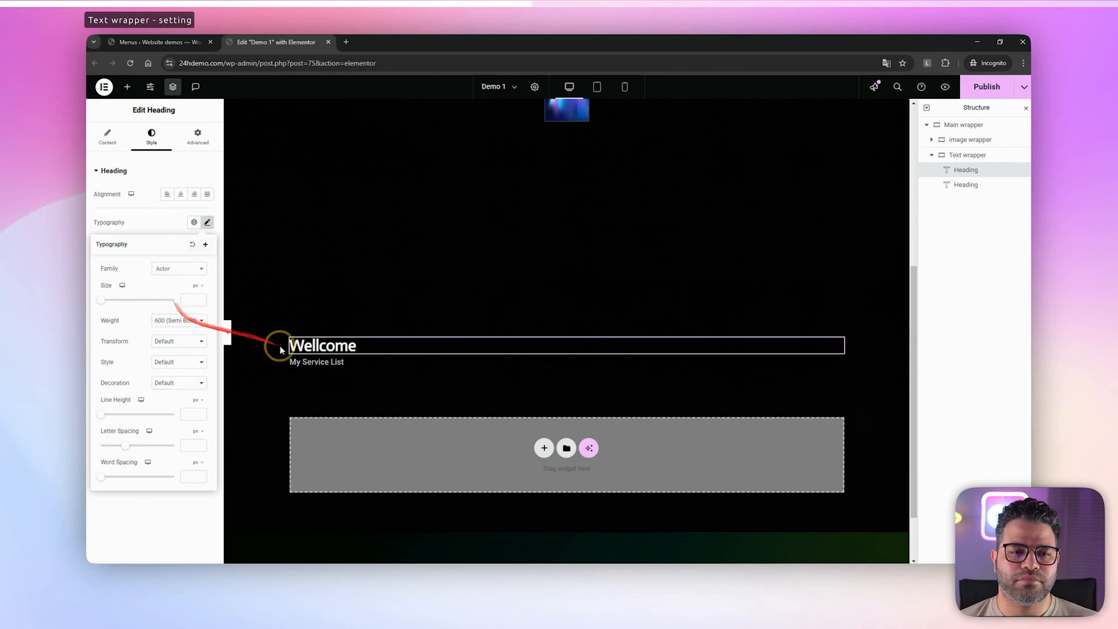
# Change the font family of the "My Service List" heading to AR One Sans
pyautogui.click(325, 365)
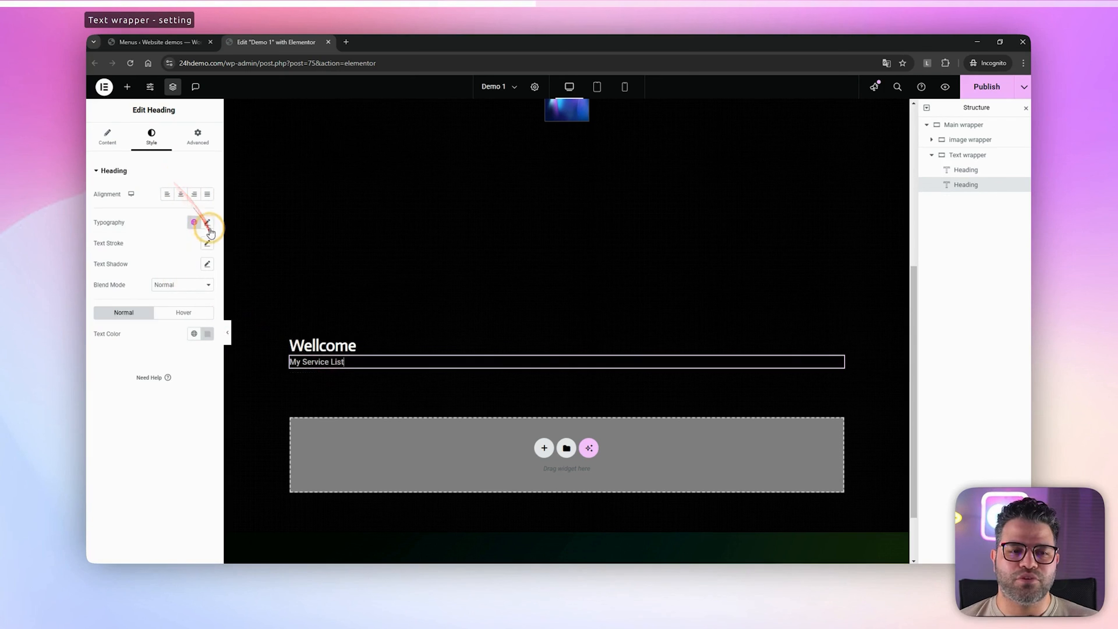
pyautogui.click(208, 223)
pyautogui.click(178, 269)
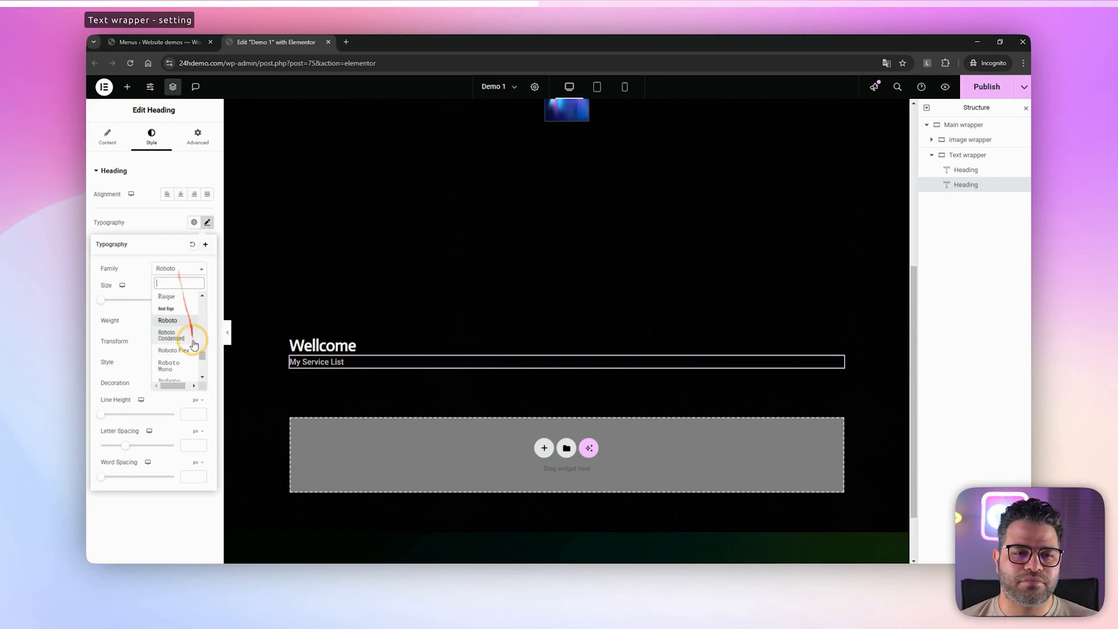
pyautogui.moveTo(201, 355); pyautogui.dragTo(201, 304)
pyautogui.scroll(3, 192, 317)
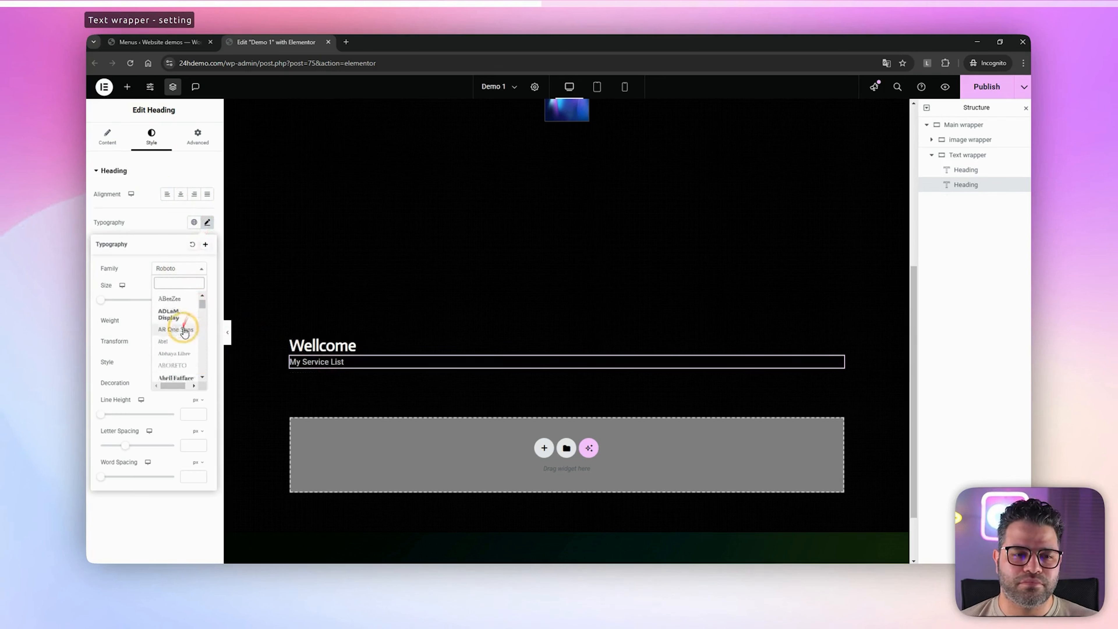
pyautogui.click(176, 343)
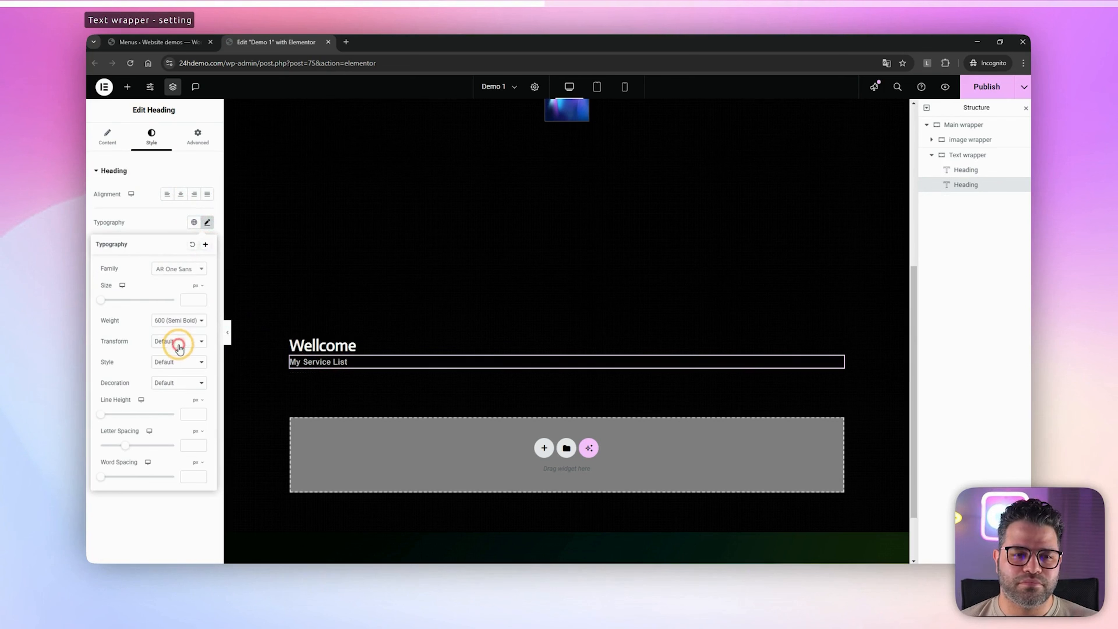
pyautogui.click(147, 222)
# Set the "Wellcome" heading's font size to 50 px and its weight to 700 (Bold)
pyautogui.click(304, 345)
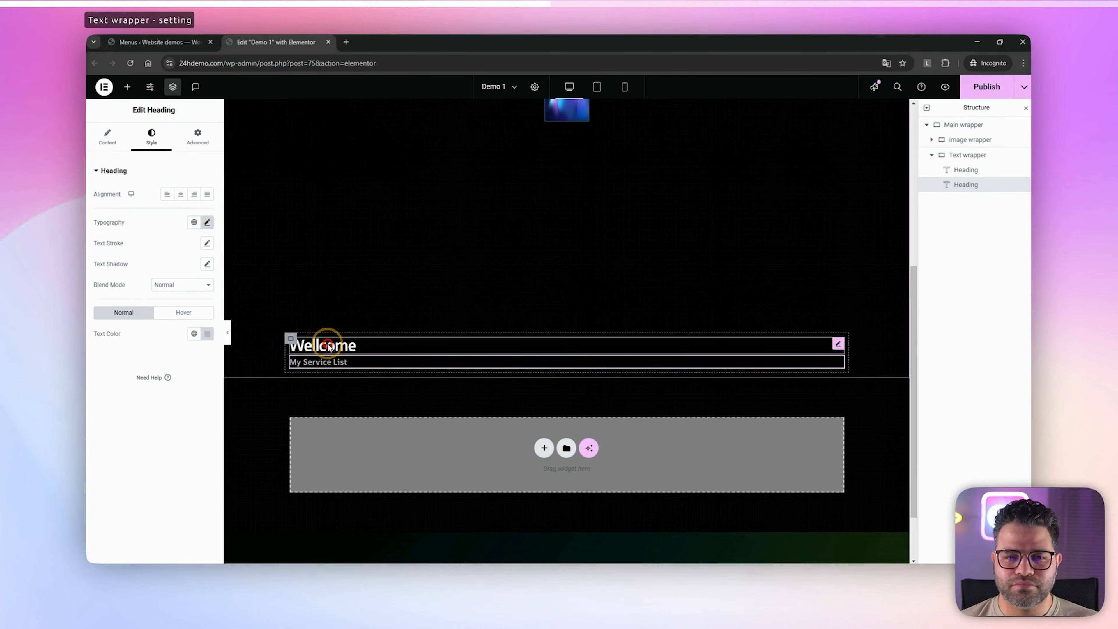
pyautogui.click(207, 222)
pyautogui.write('40')
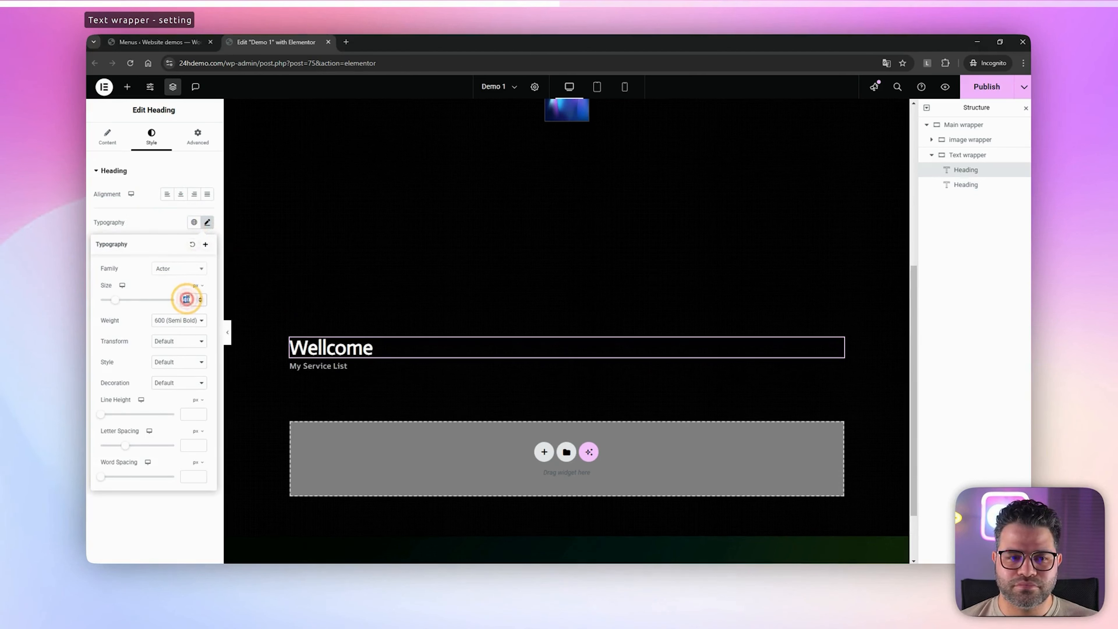
pyautogui.write('50')
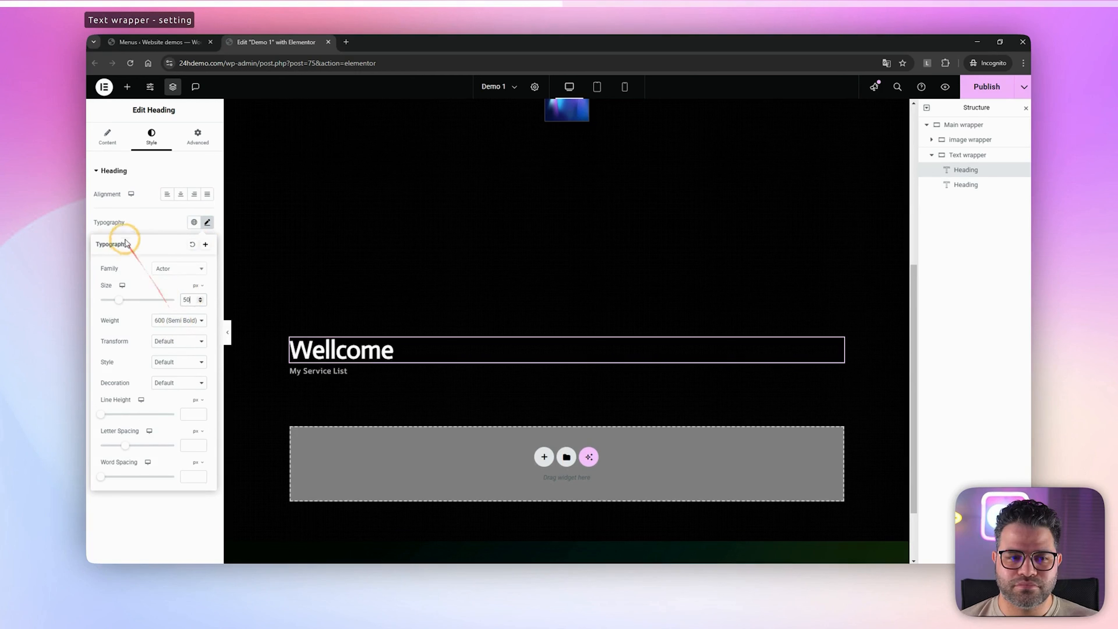
pyautogui.click(194, 322)
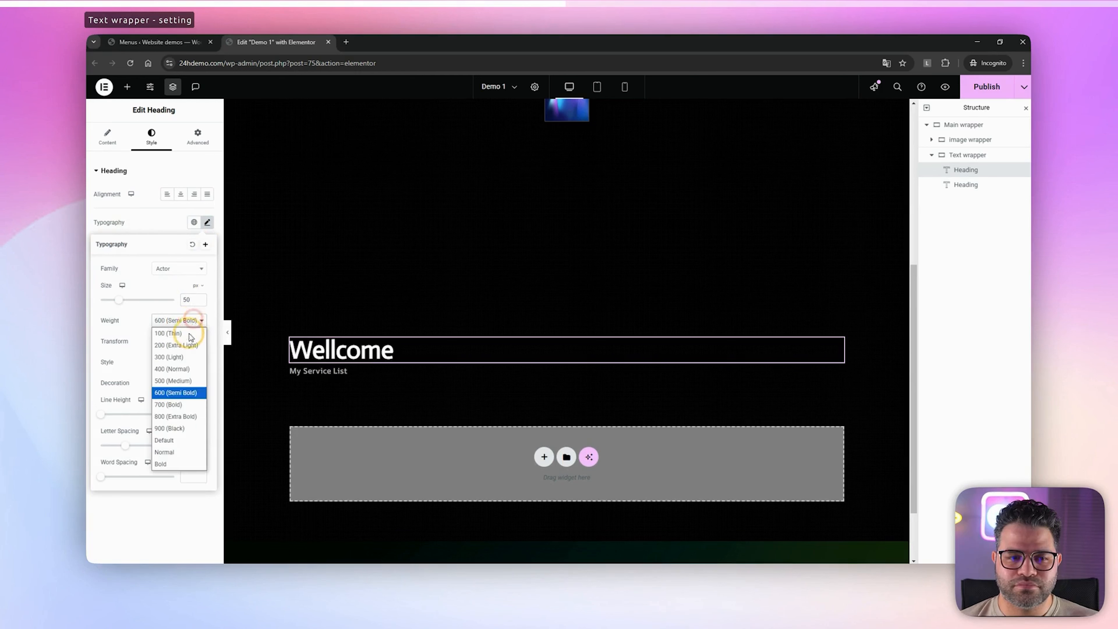
pyautogui.click(176, 402)
pyautogui.click(138, 224)
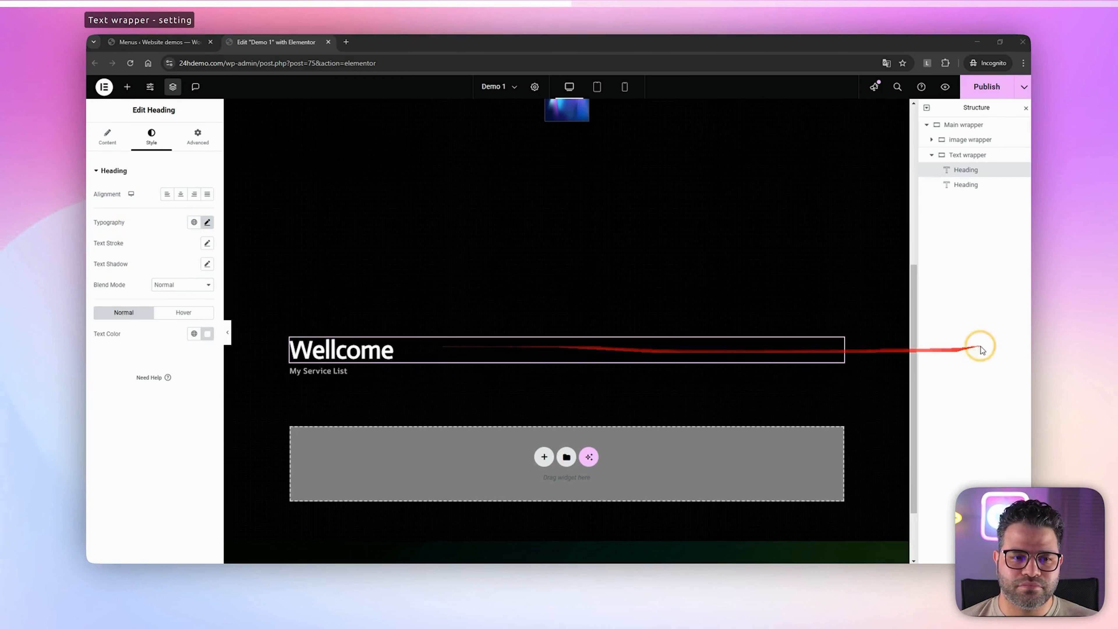
# Center the Text wrapper's contents by setting both its justify content and align items to Center
pyautogui.click(952, 155)
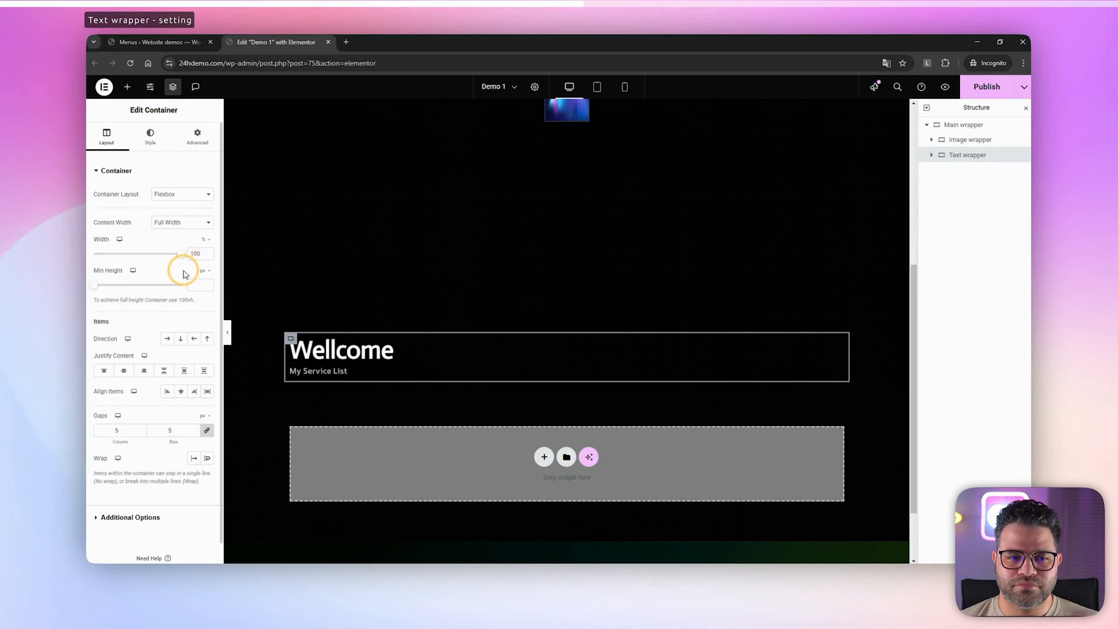
pyautogui.click(123, 370)
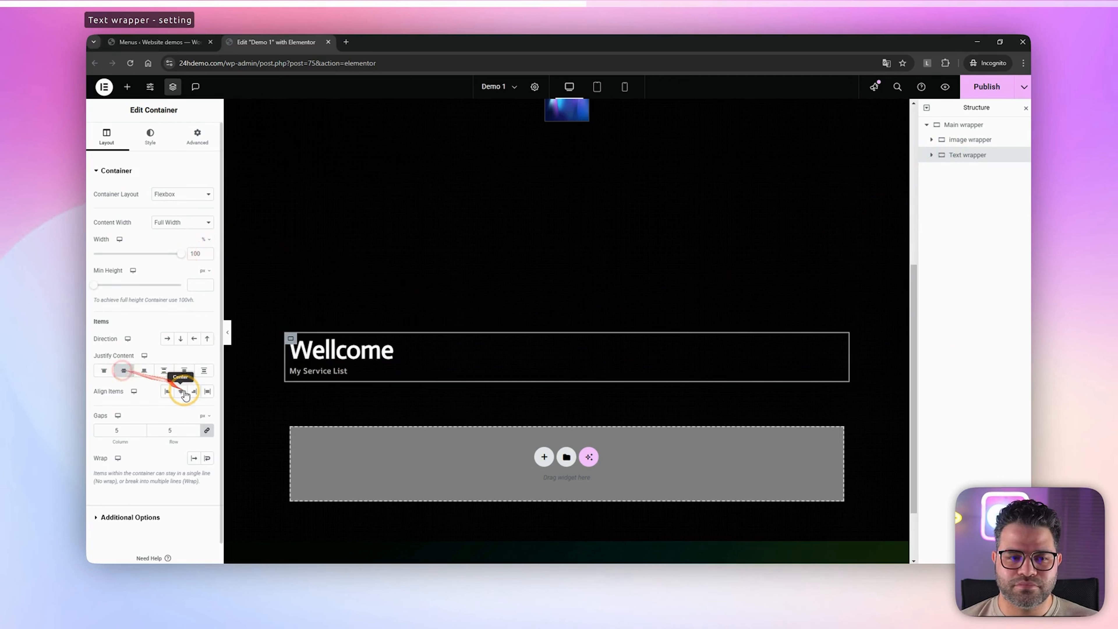
pyautogui.click(184, 391)
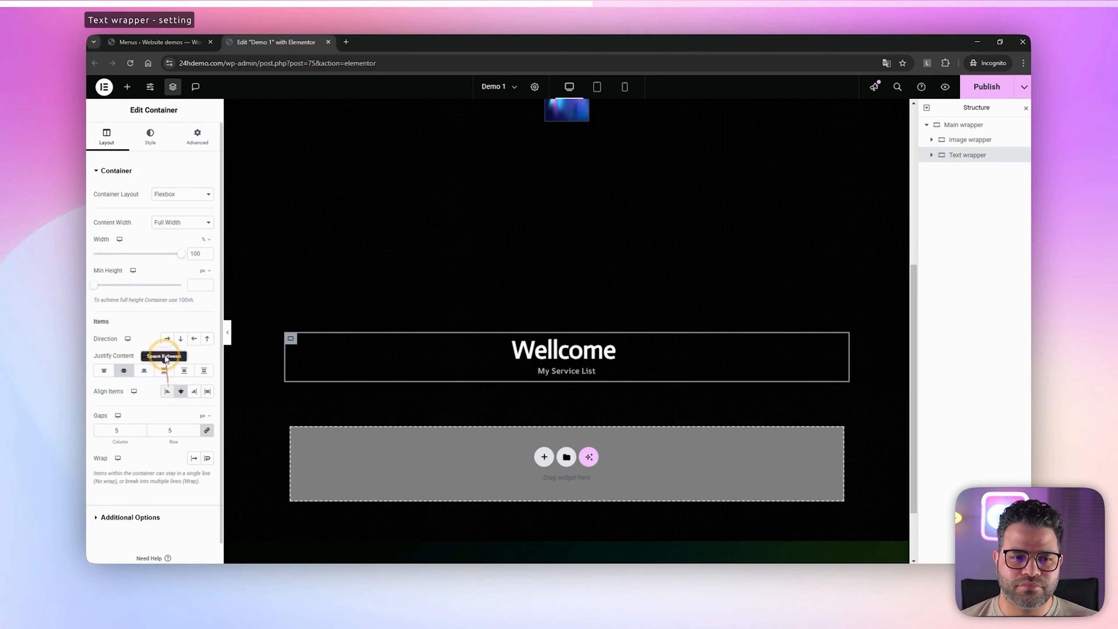
# Set the Text wrapper's position to Absolute and clear its horizontal and vertical offset values
pyautogui.click(197, 136)
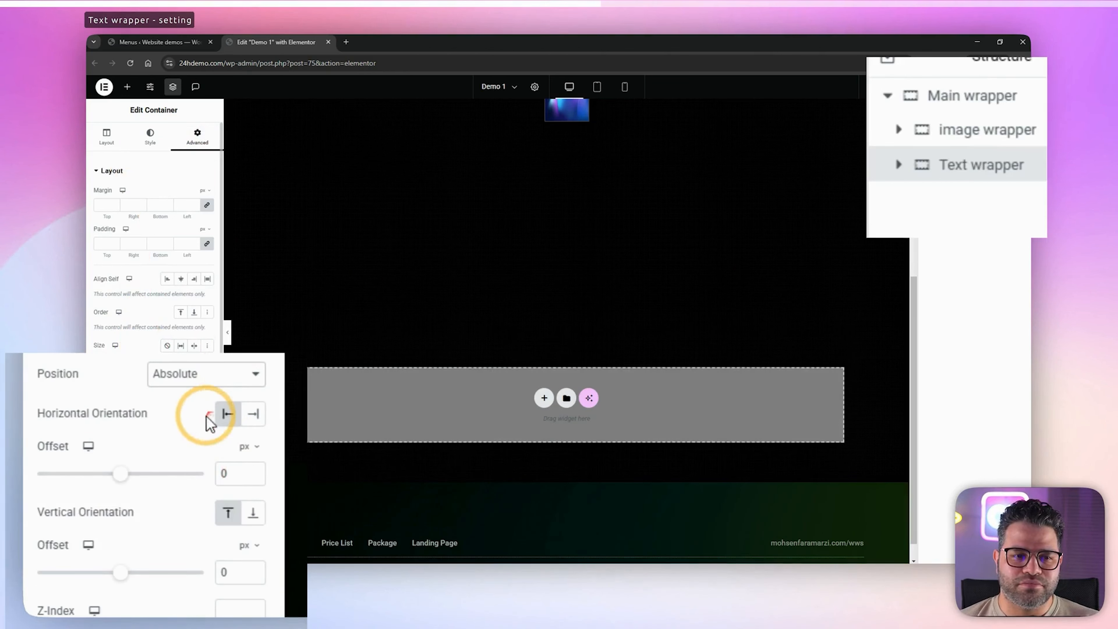
pyautogui.scroll(4, 696, 270)
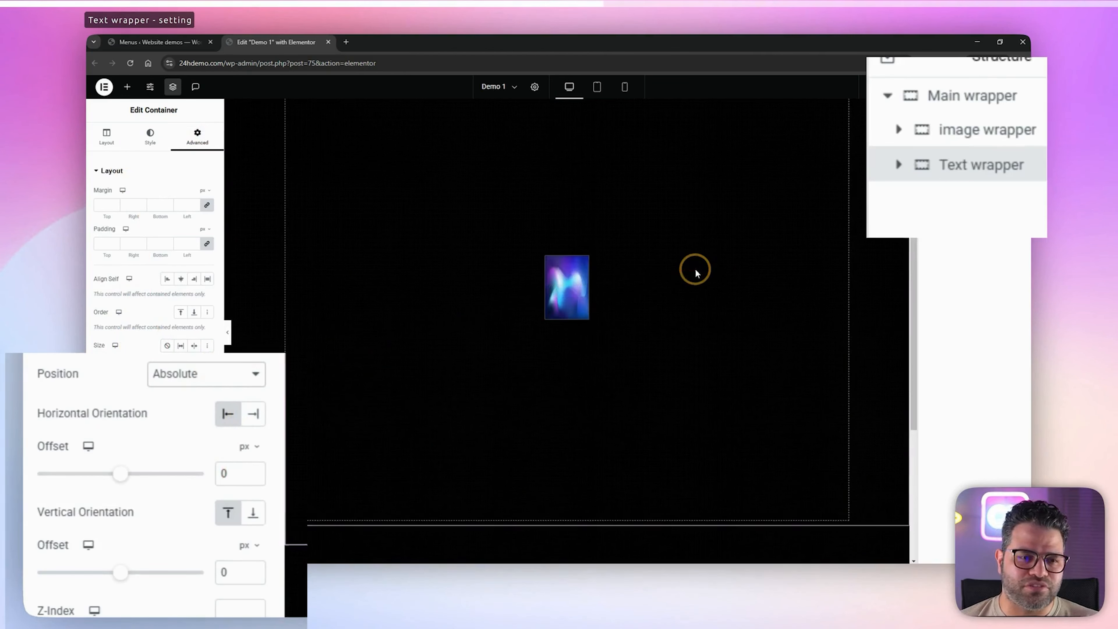
pyautogui.scroll(-2, 682, 306)
pyautogui.scroll(-3, 682, 313)
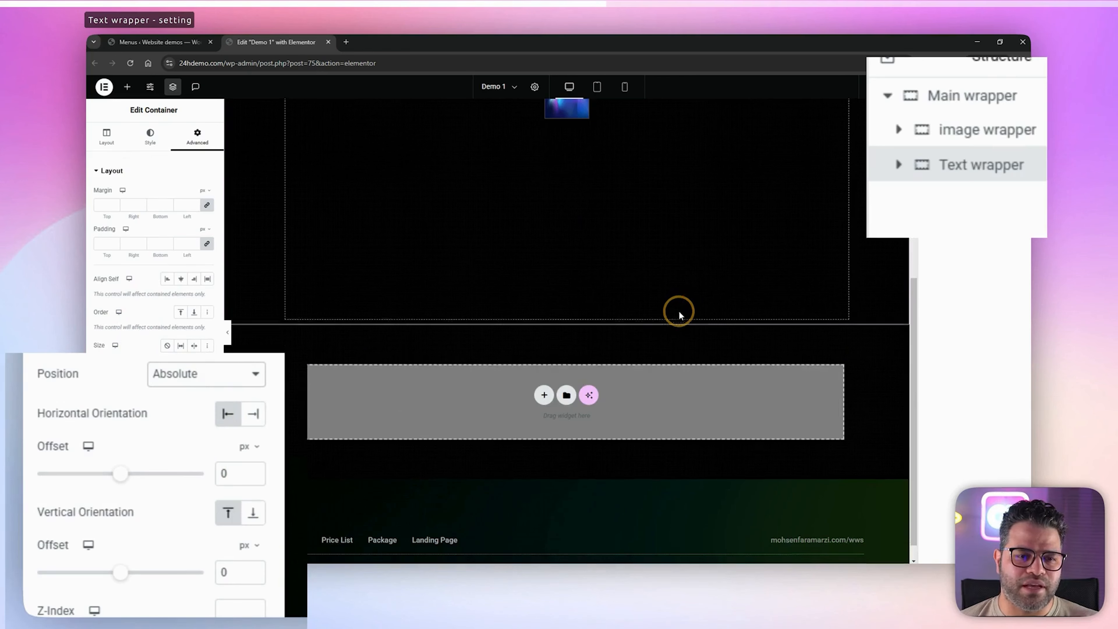
pyautogui.scroll(-1, 677, 310)
pyautogui.click(224, 470)
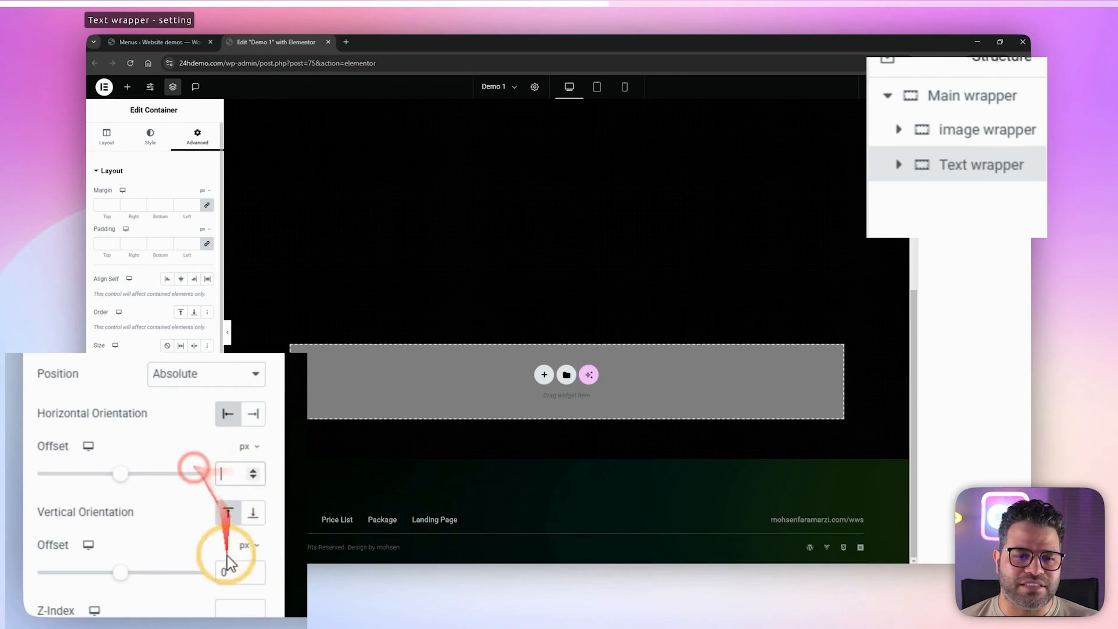
pyautogui.click(219, 567)
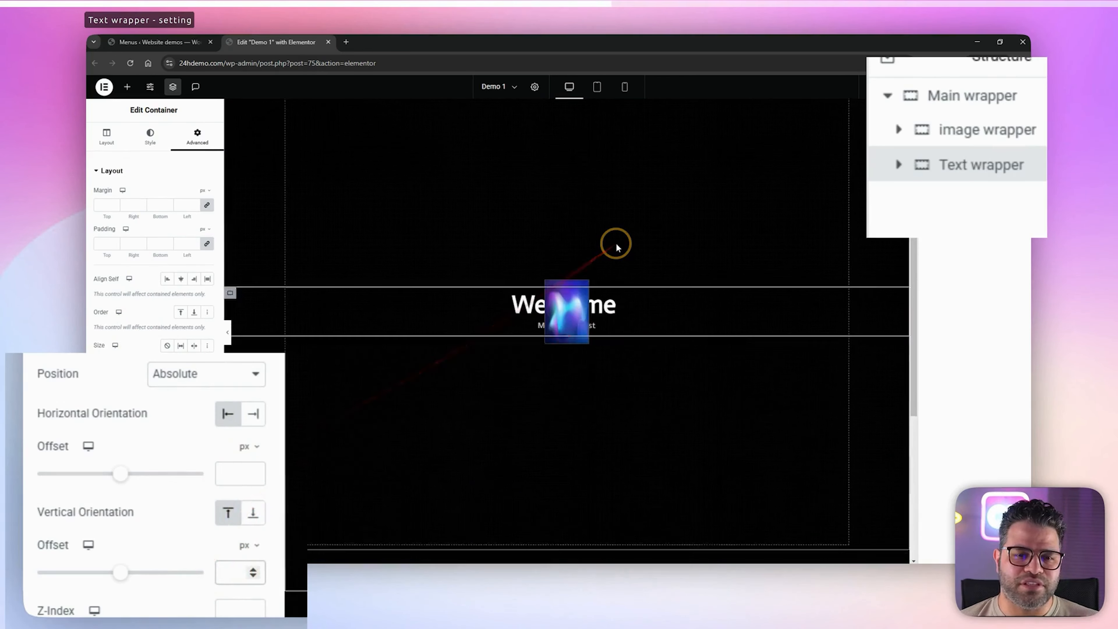
pyautogui.scroll(2, 616, 248)
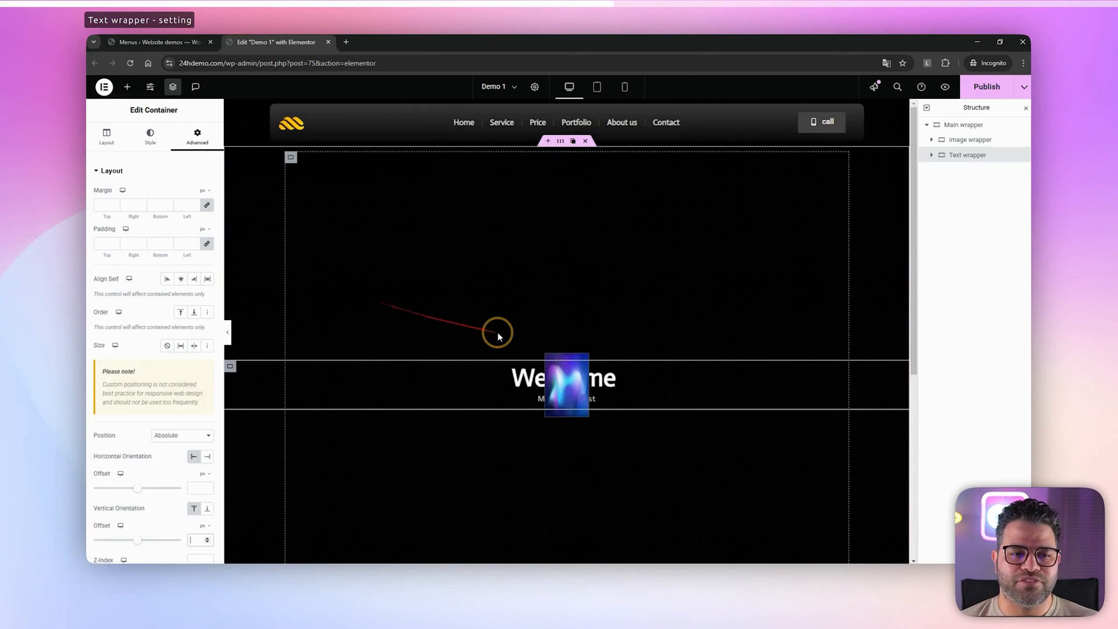
# Assign the CSS class "mdw-rotating-image-effect" to the Main wrapper
pyautogui.click(498, 337)
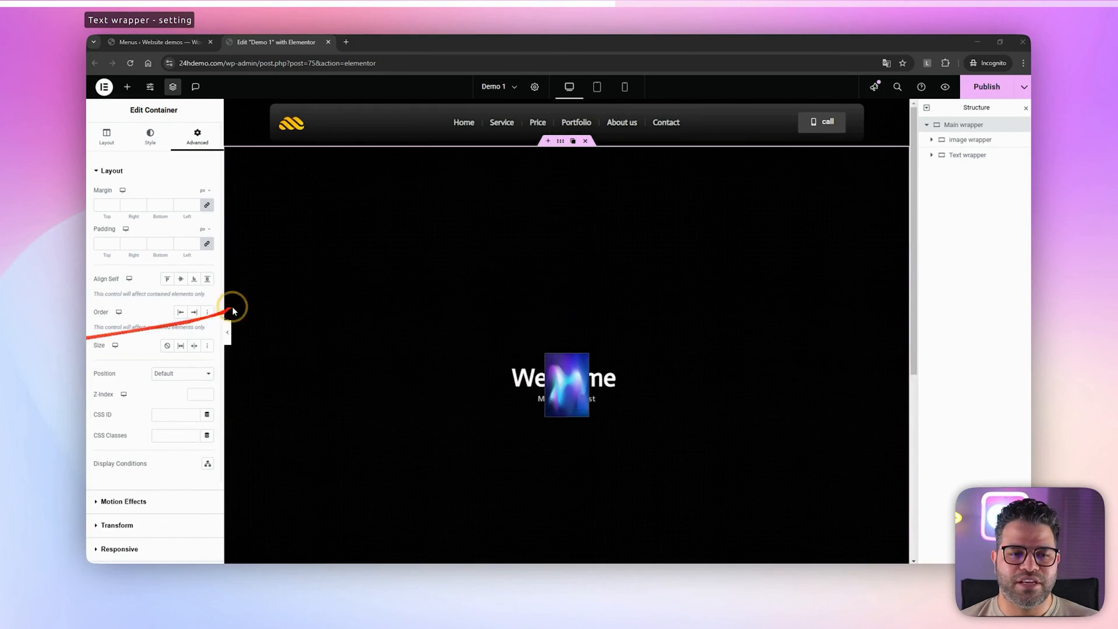
pyautogui.click(174, 435)
pyautogui.write('mdw-rotating')
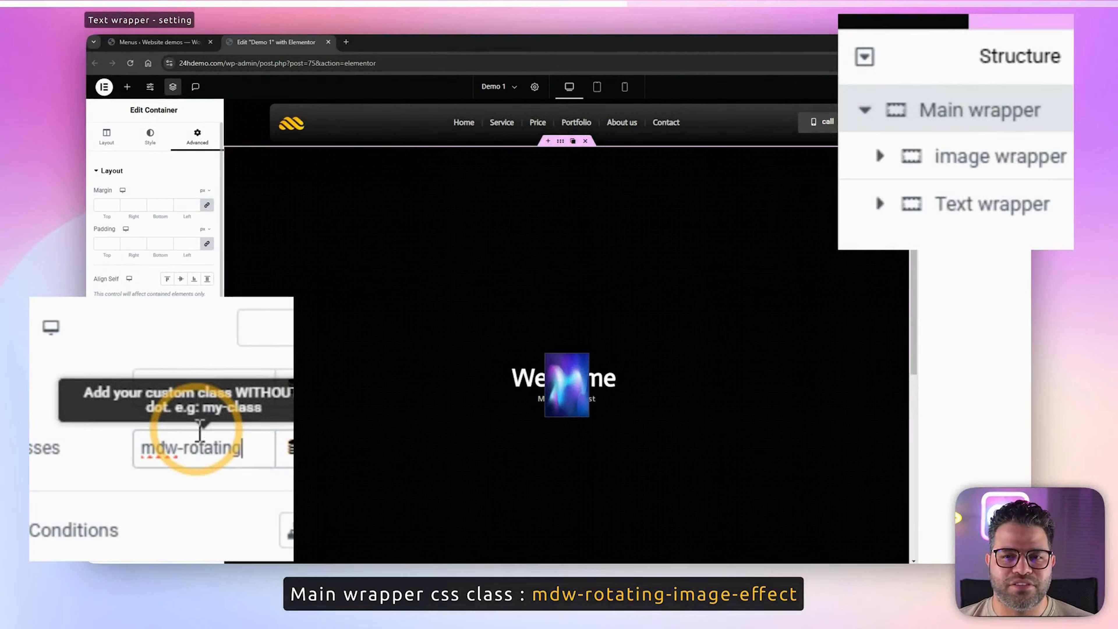
pyautogui.write('age')
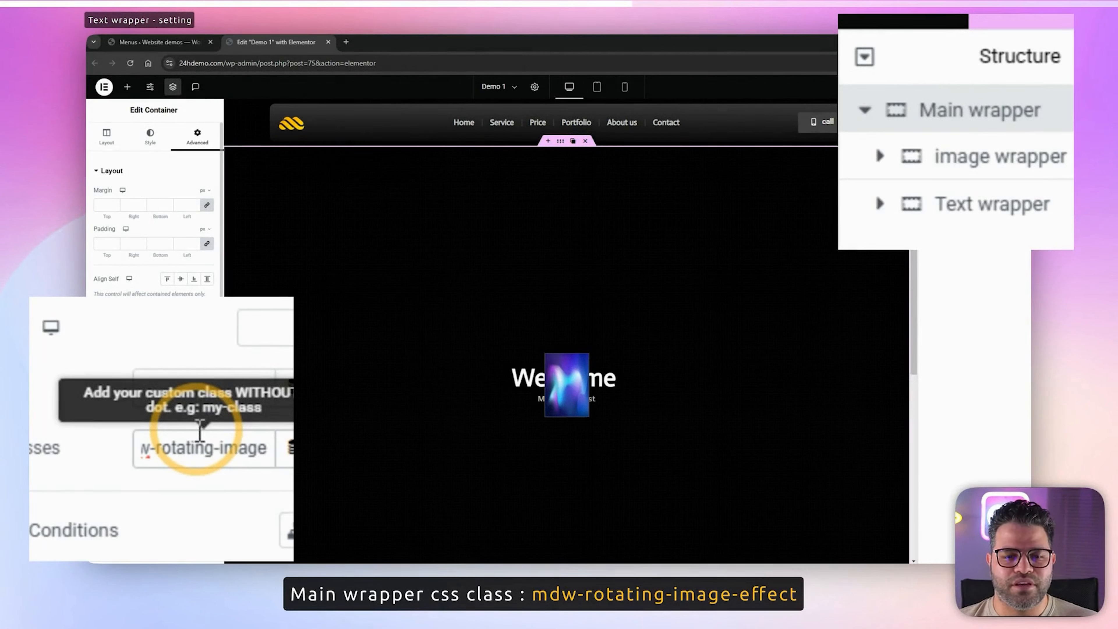
pyautogui.write('-')
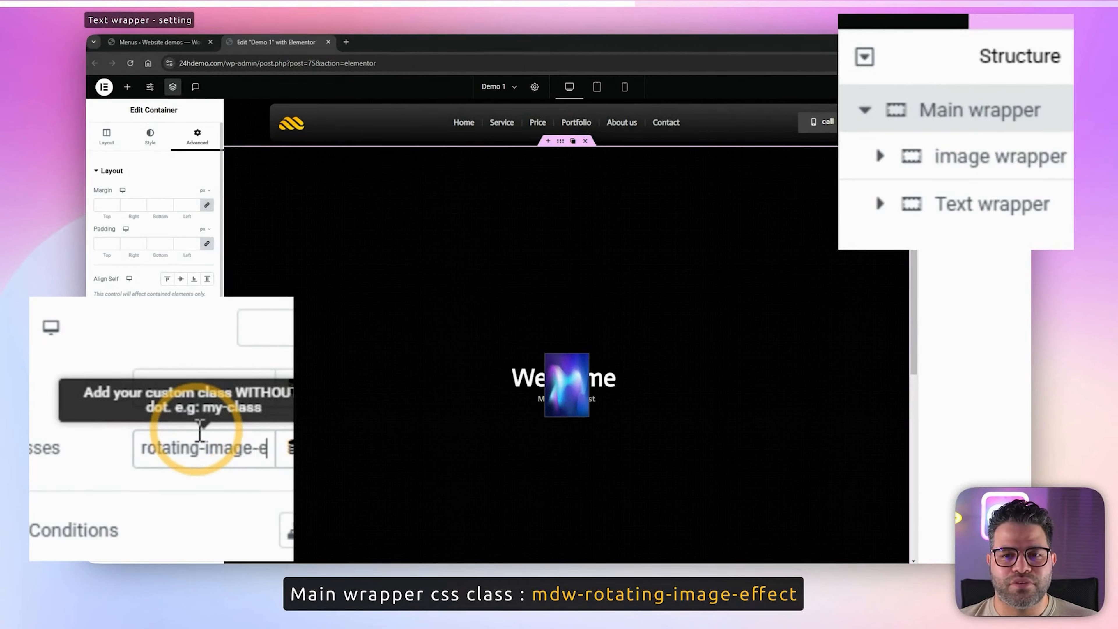
pyautogui.write('effec')
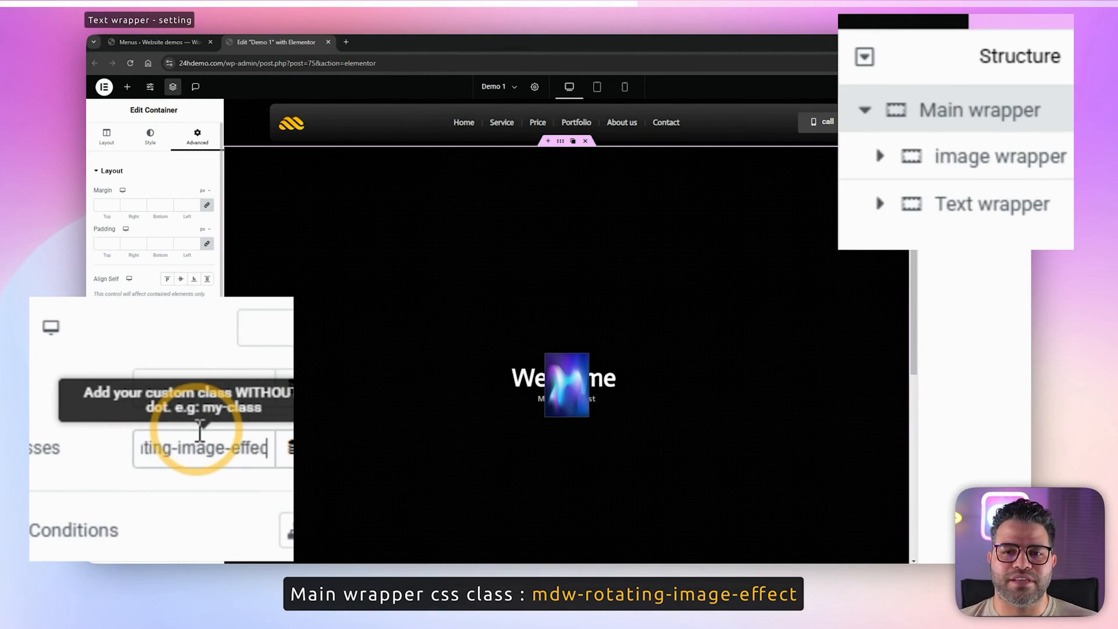
pyautogui.write('t')
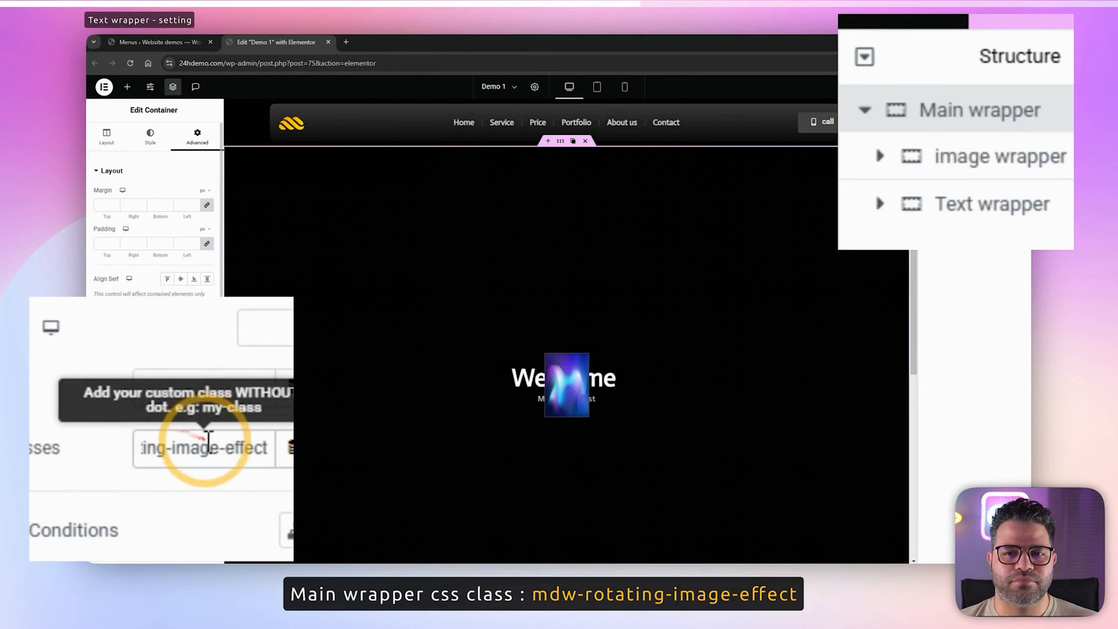
# Assign the CSS class "mdw-rotating-images" to the image wrapper
pyautogui.tripleClick(213, 446)
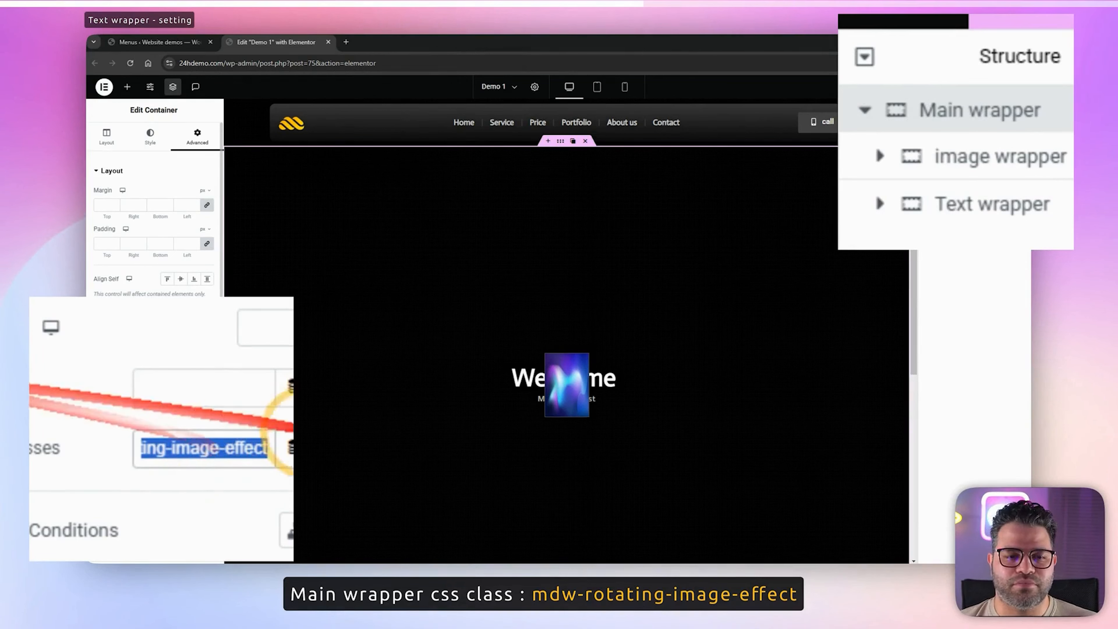
pyautogui.click(214, 446)
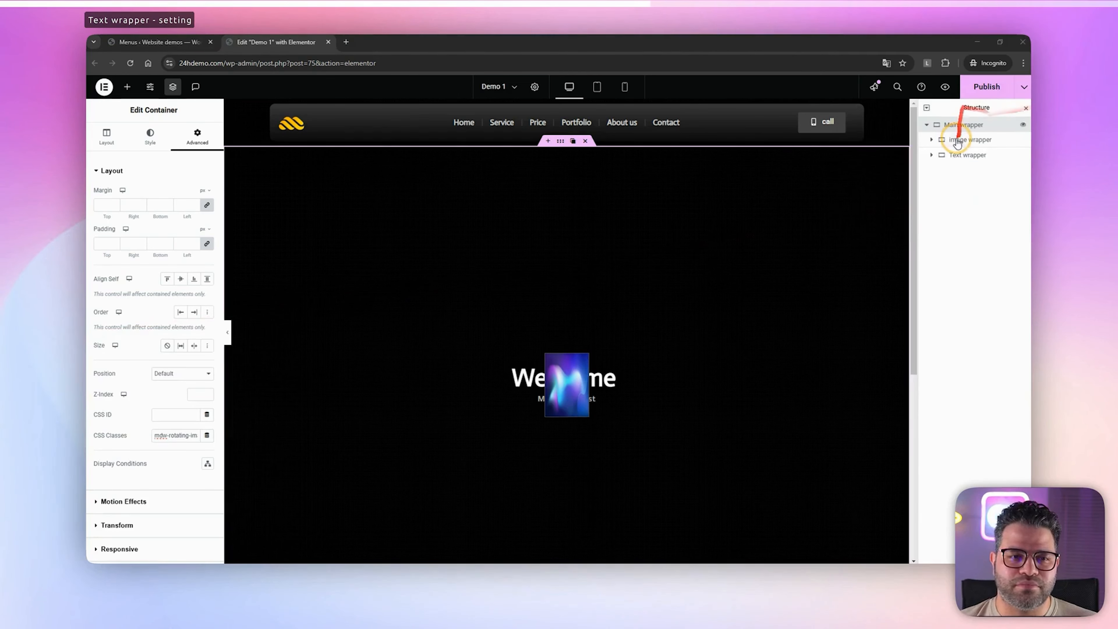
pyautogui.click(971, 139)
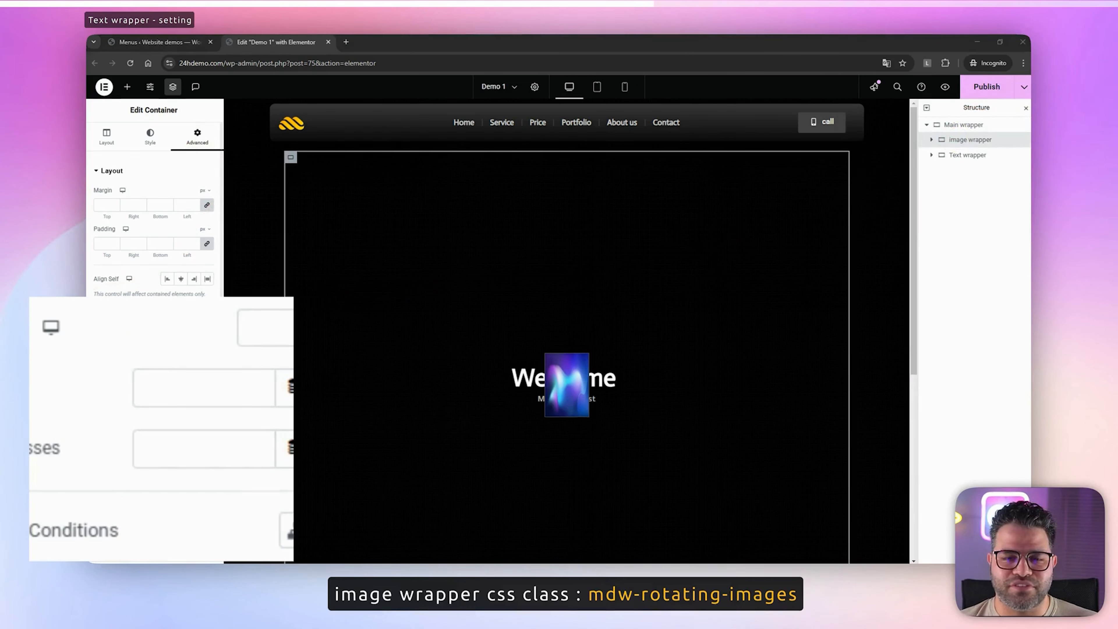
pyautogui.click(162, 448)
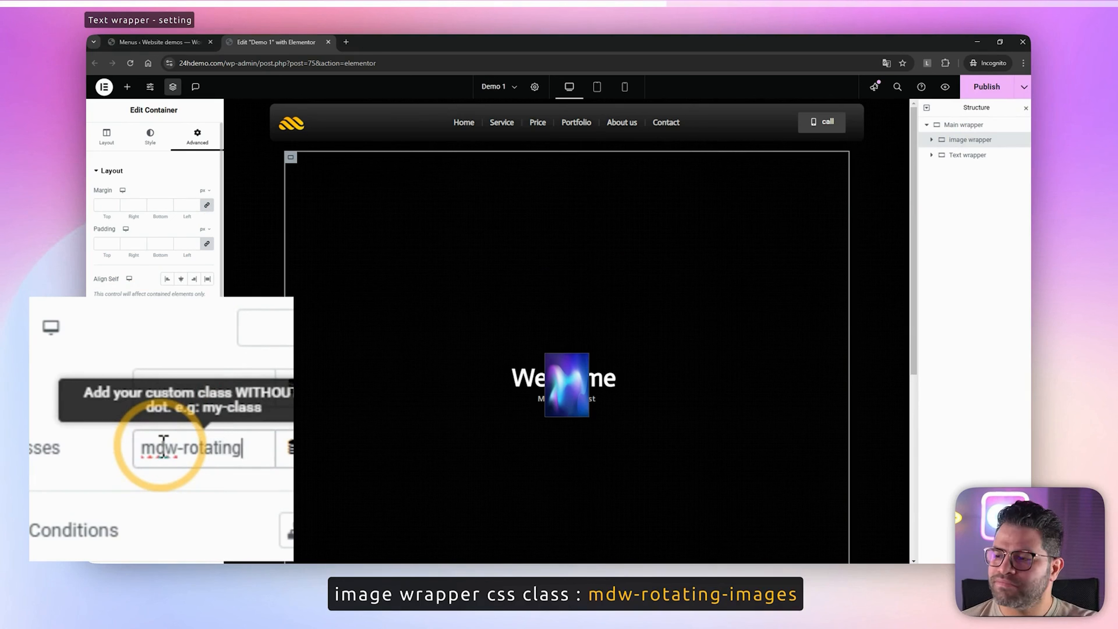
pyautogui.write('mdw-rotating-ima')
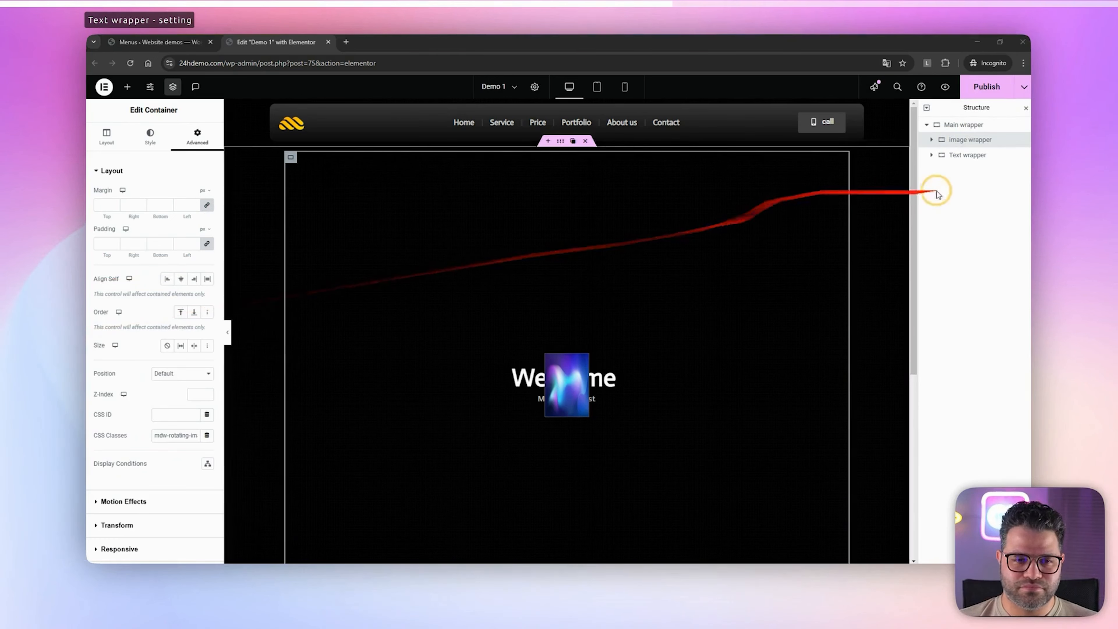
# Assign the CSS class "mdw-rotating-image-content" to the Text wrapper
pyautogui.click(967, 158)
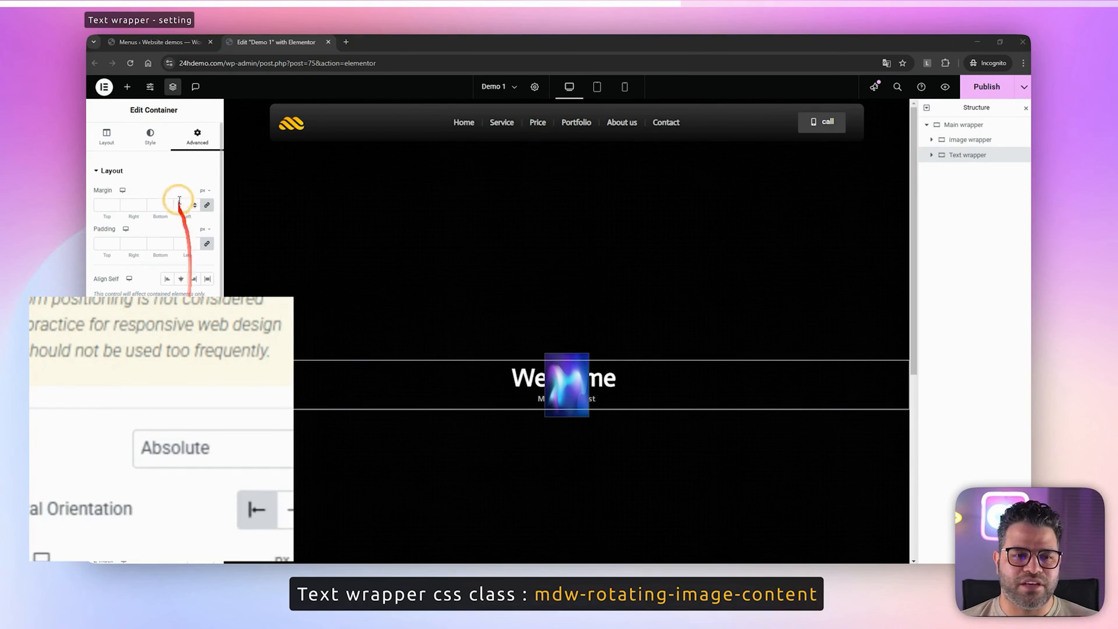
pyautogui.scroll(-4, 176, 247)
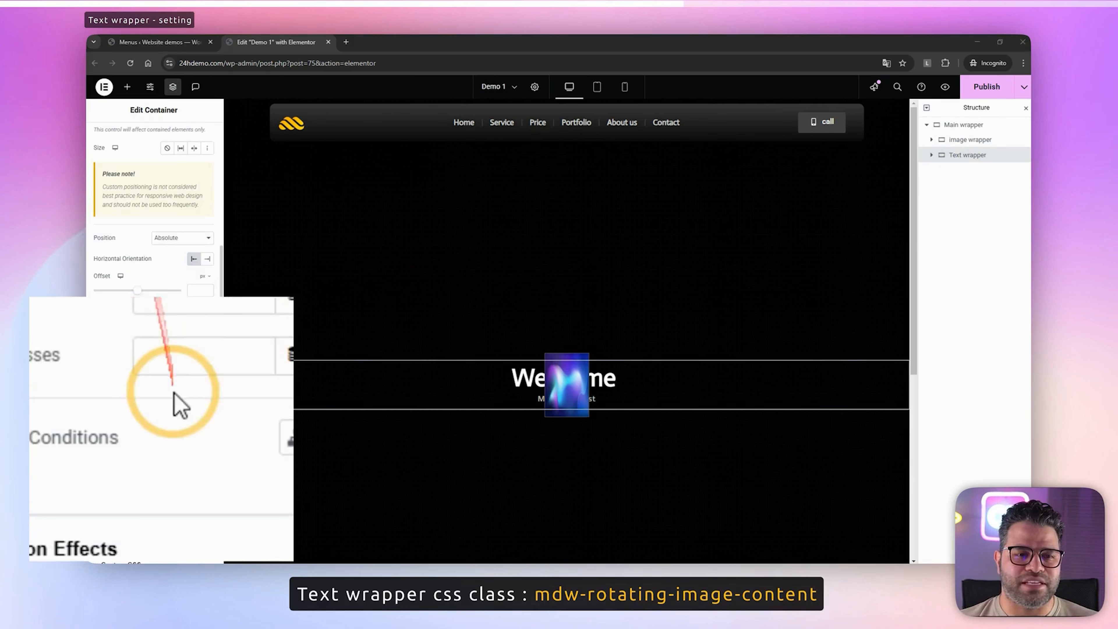
pyautogui.click(167, 353)
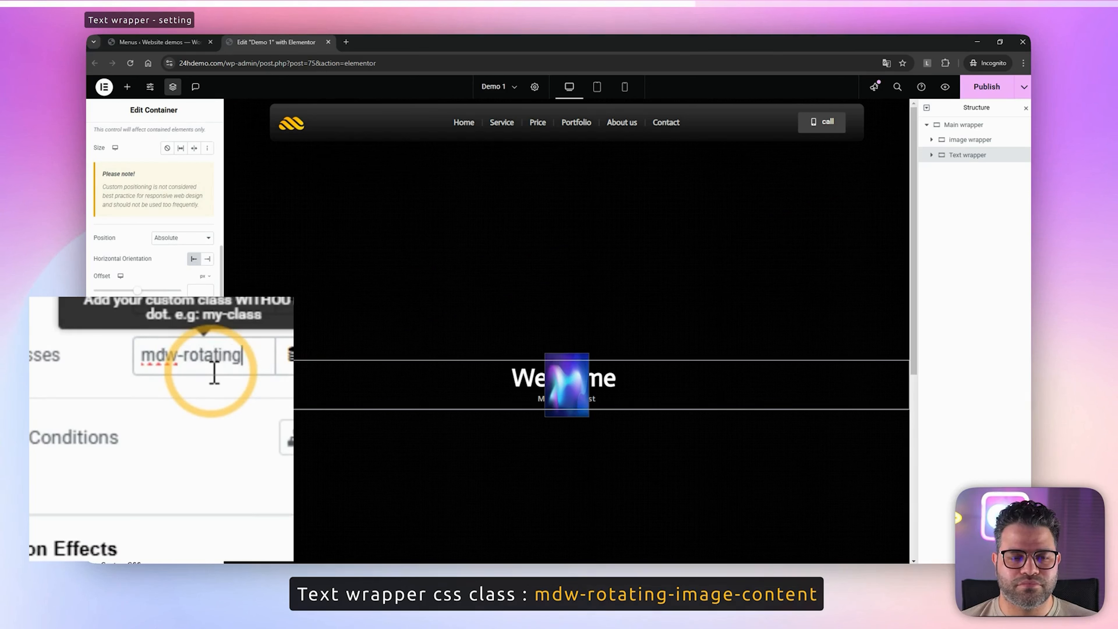
pyautogui.write('mdw-rotating-image')
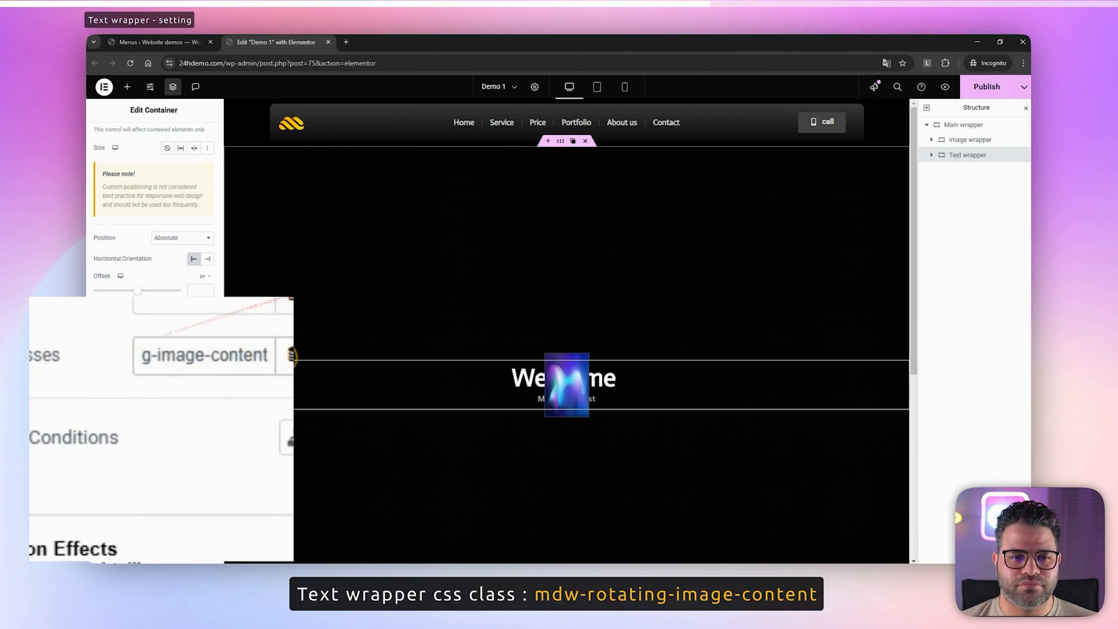
# Add an HTML widget to the Main wrapper and place it above the image wrapper
pyautogui.click(966, 141)
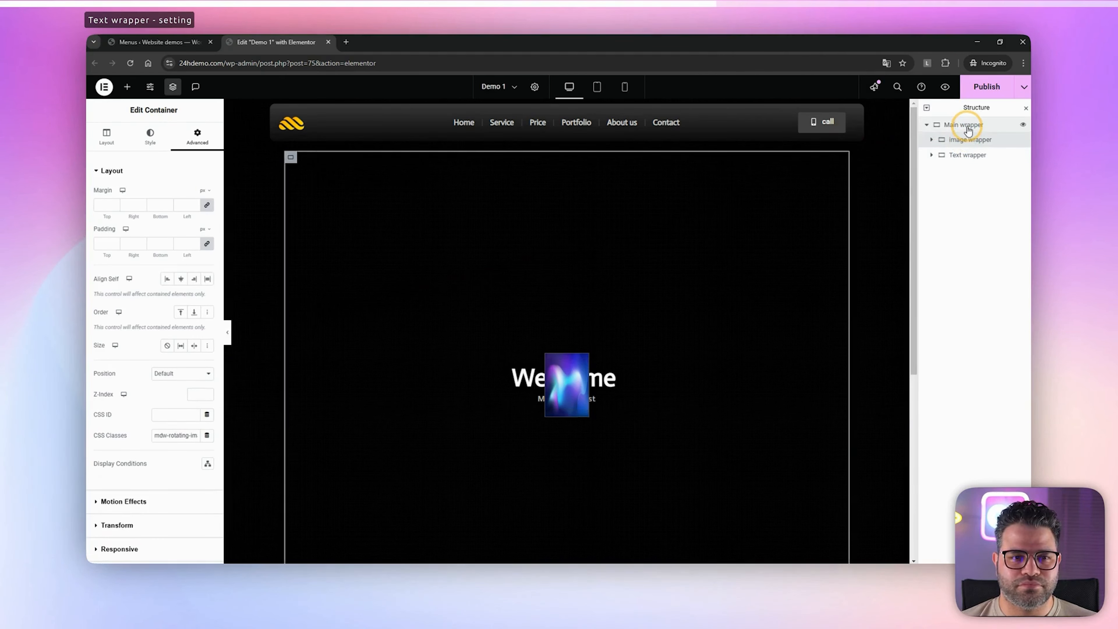
pyautogui.click(969, 129)
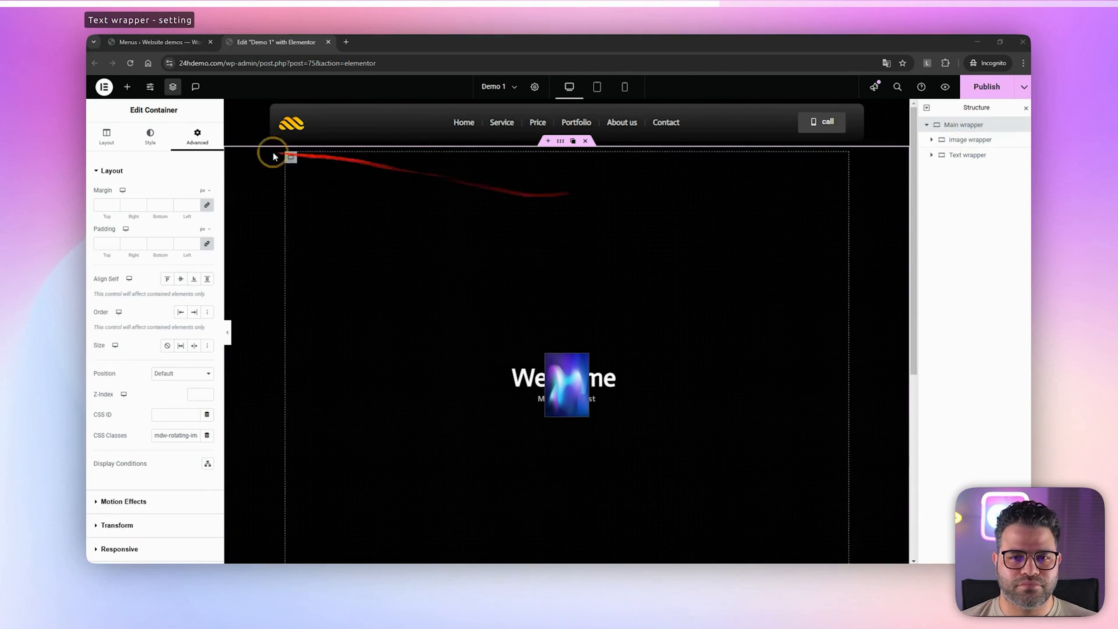
pyautogui.click(139, 89)
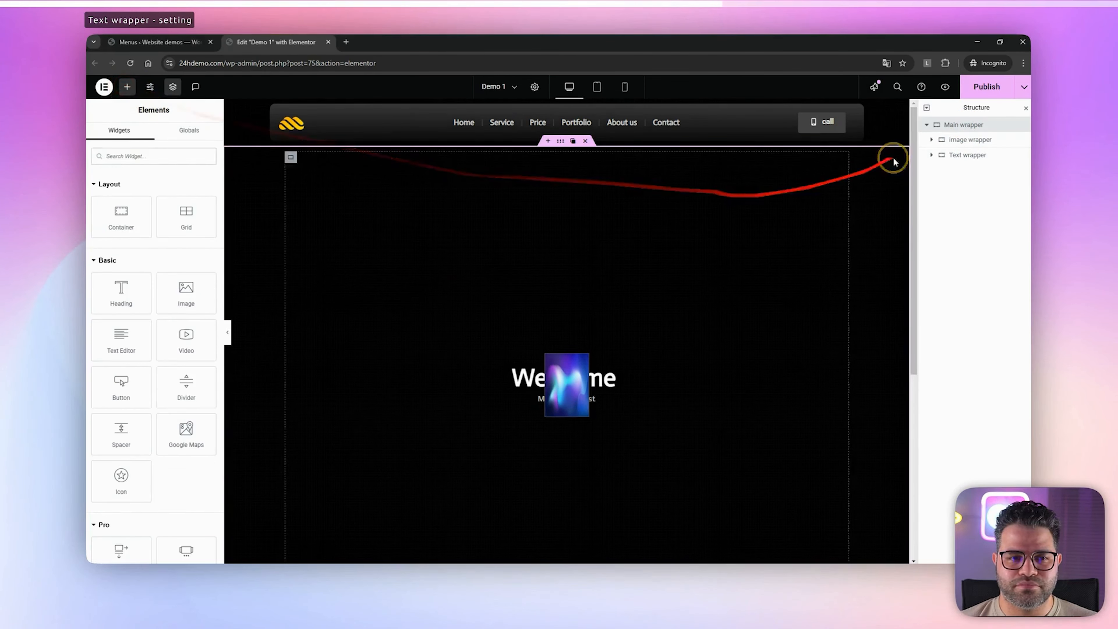
pyautogui.click(167, 154)
pyautogui.write('html')
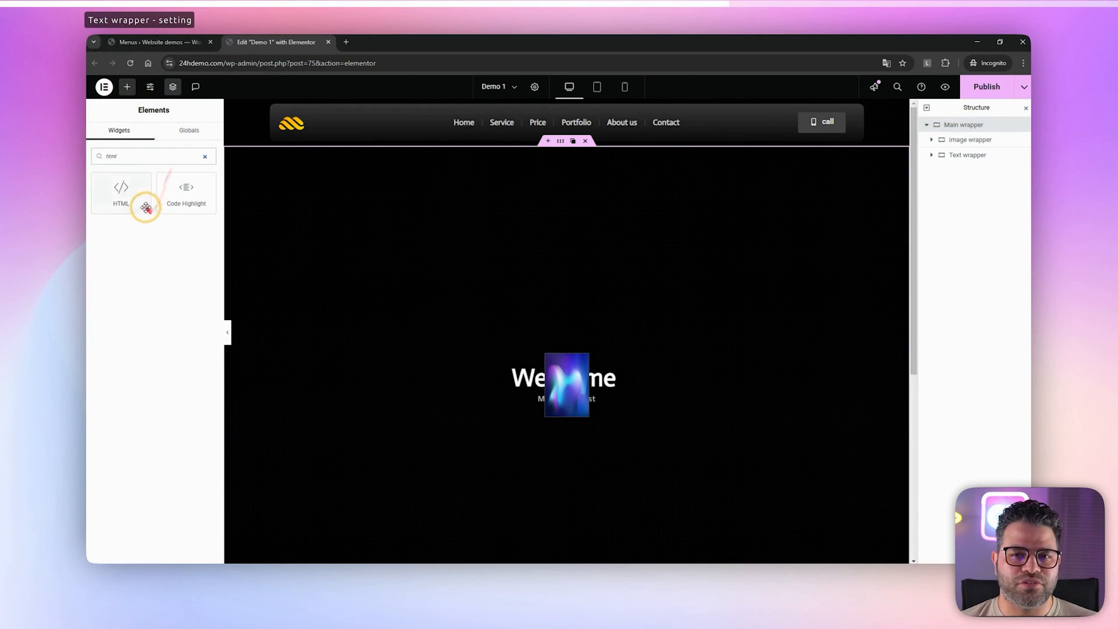
pyautogui.moveTo(147, 206); pyautogui.dragTo(568, 370)
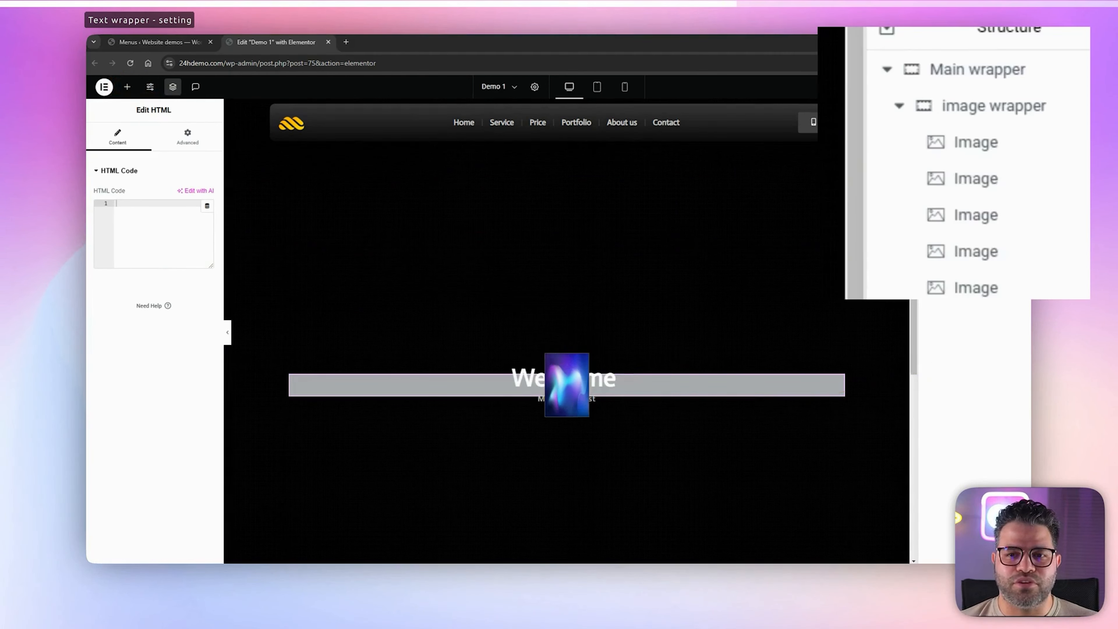
pyautogui.moveTo(982, 309); pyautogui.dragTo(964, 106)
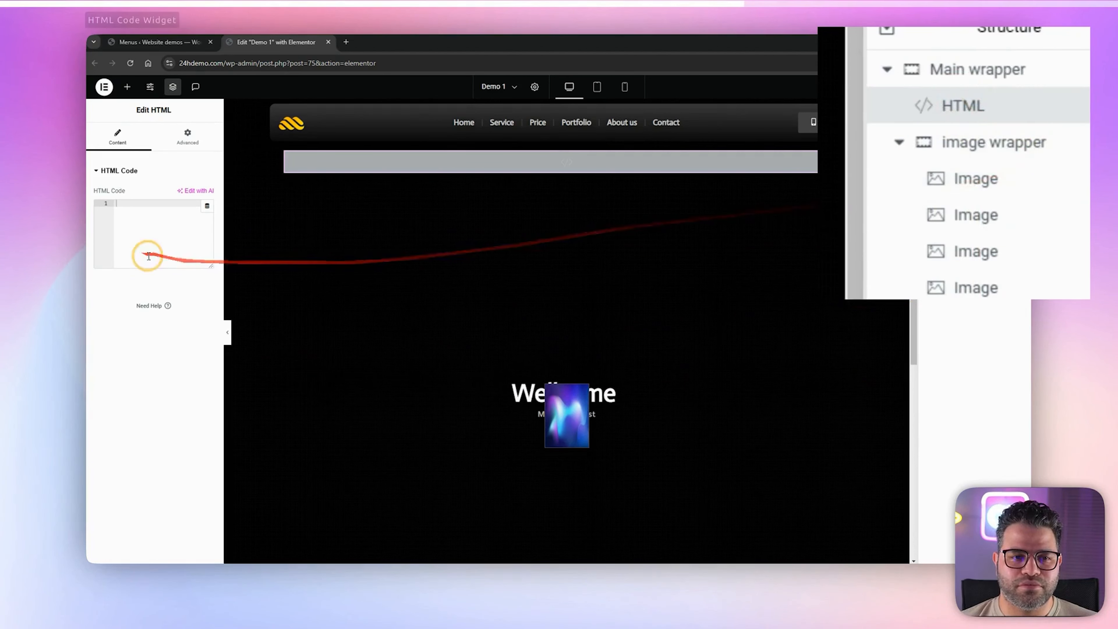
# Paste the copied effect code into the HTML widget's code field
pyautogui.click(161, 208)
pyautogui.rightClick(161, 207)
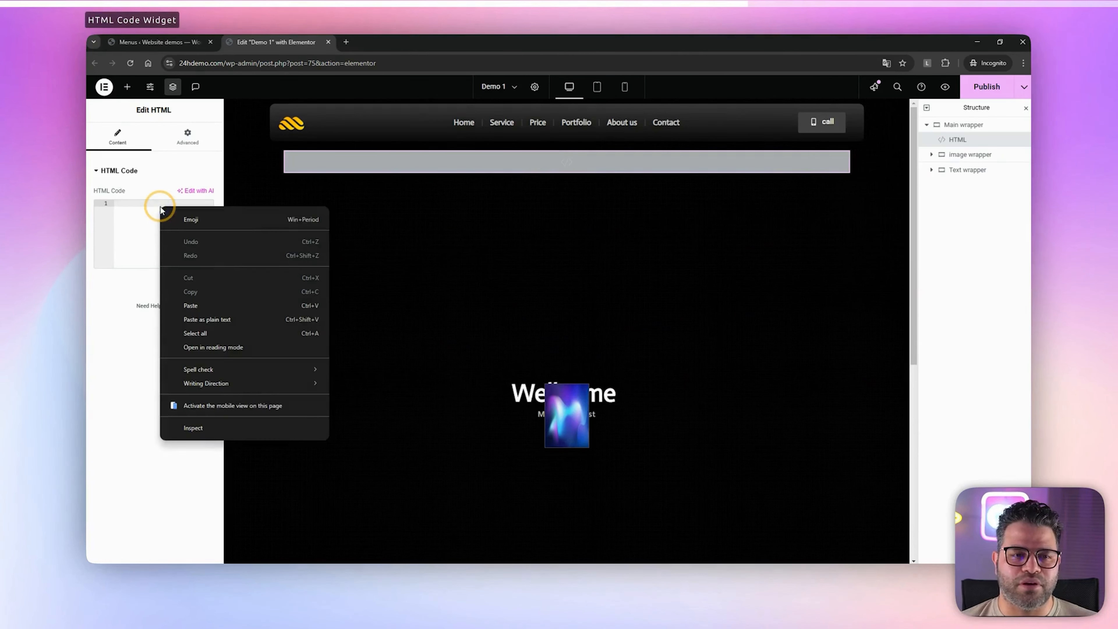
pyautogui.click(189, 305)
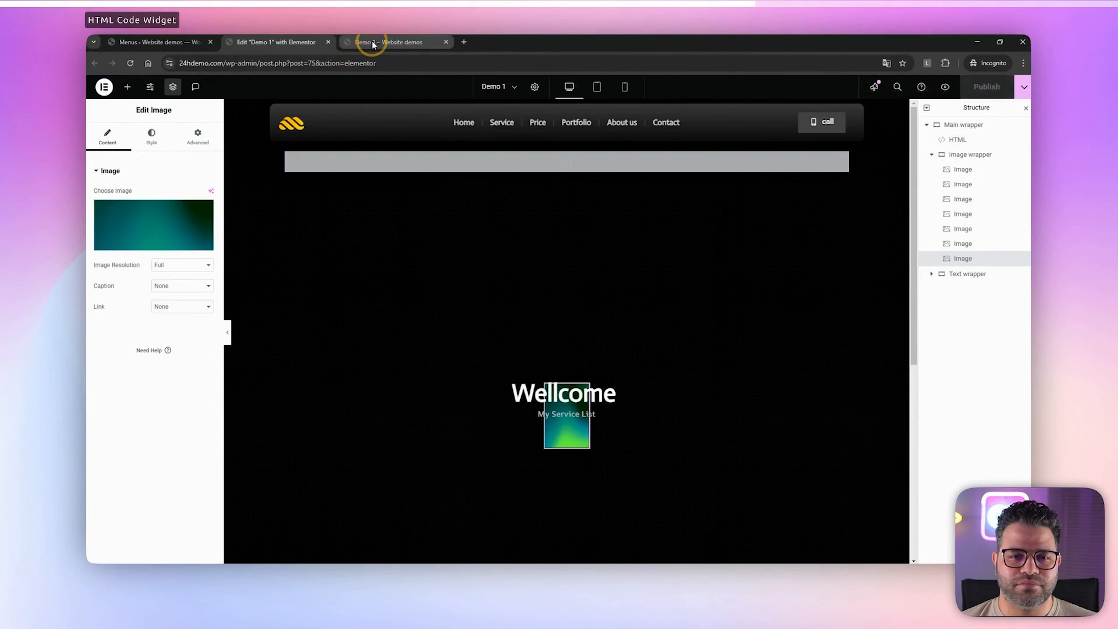
# Reload the live Demo 1 page to check the rotating image effect, and return to the editor
pyautogui.click(369, 41)
pyautogui.press('F5')
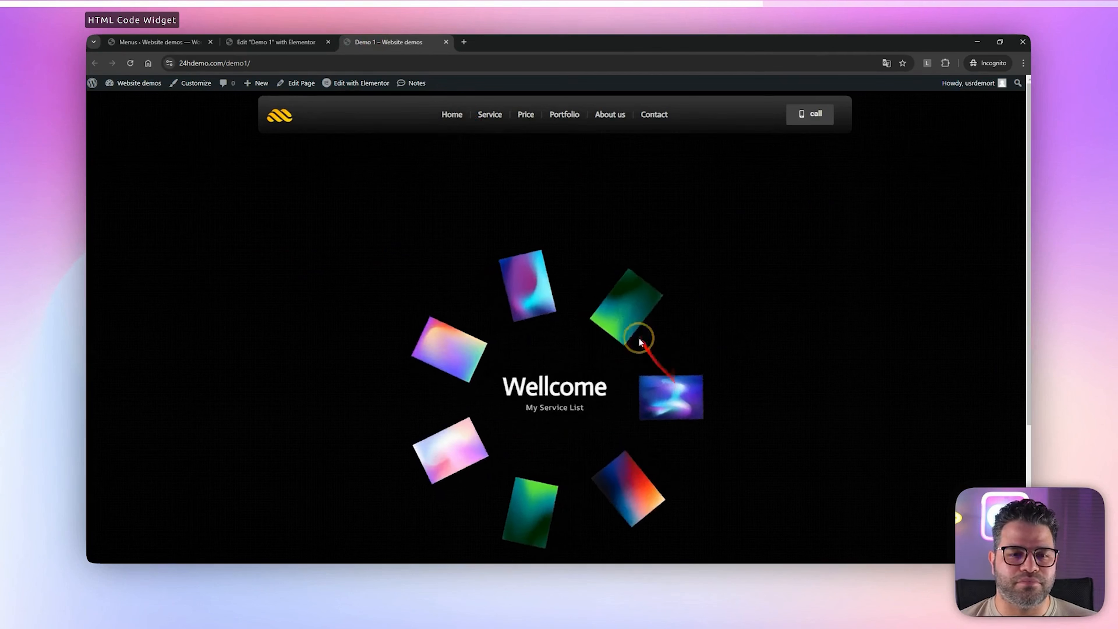
pyautogui.click(265, 42)
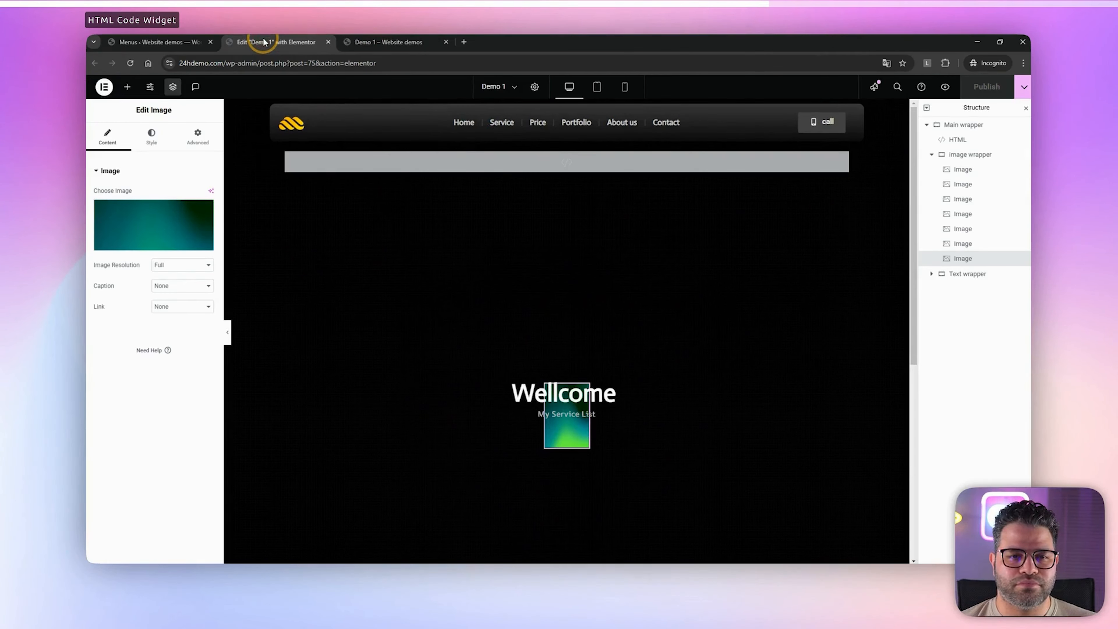
# Set the border radius of the first image in the image wrapper to 5 px on all corners and publish the page
pyautogui.click(959, 169)
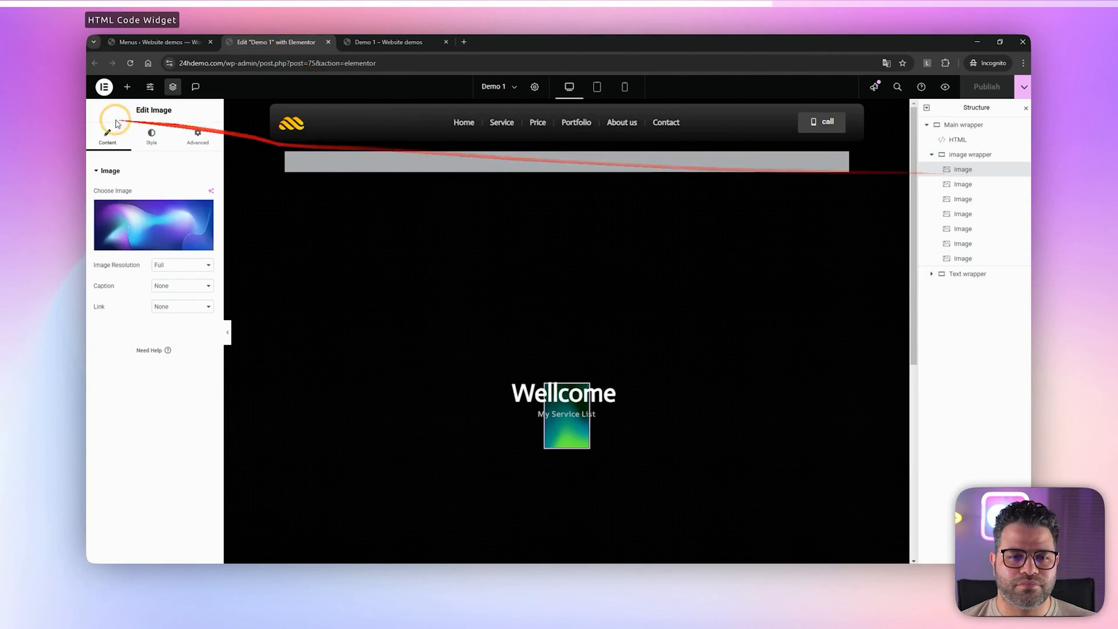
pyautogui.click(151, 134)
pyautogui.scroll(-1, 158, 440)
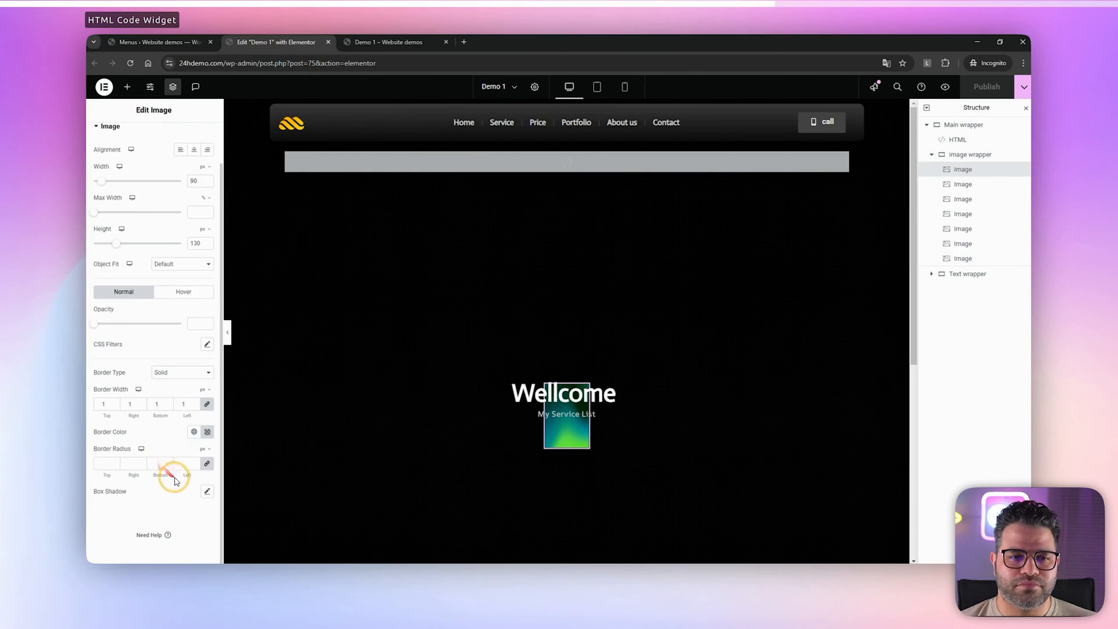
pyautogui.write('2')
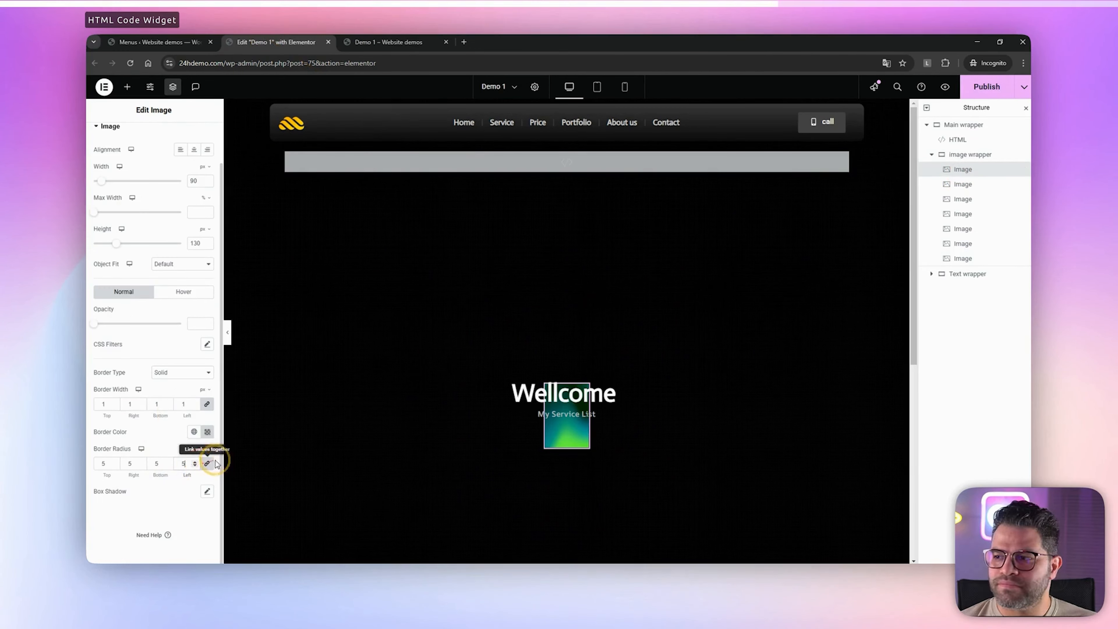
pyautogui.click(978, 92)
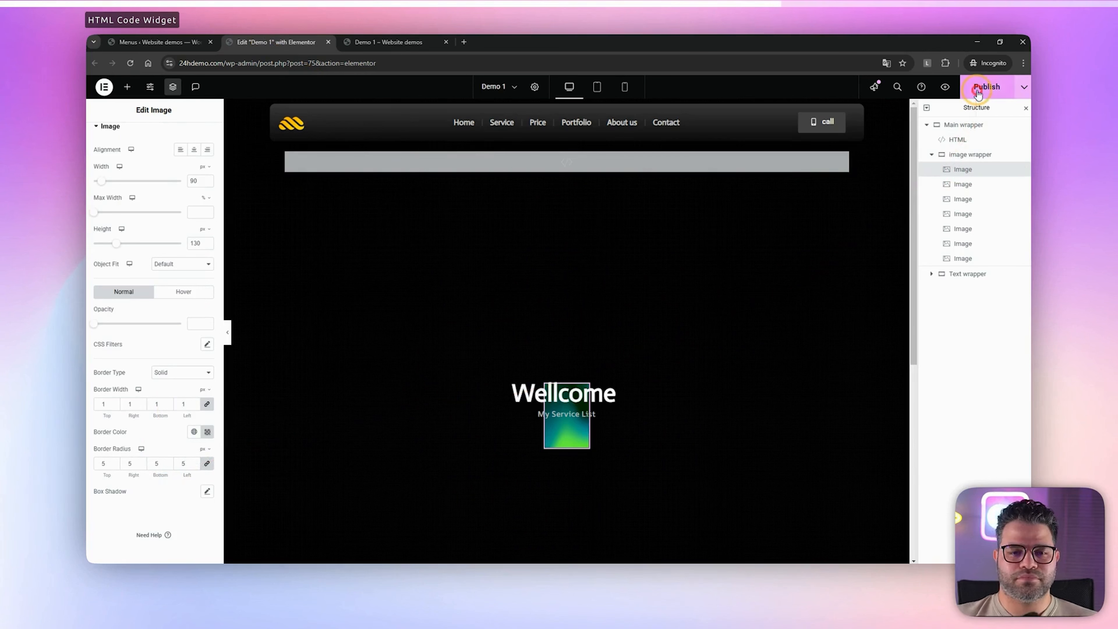
# Reload the live Demo 1 page and examine the rotating images down to the footer and back up
pyautogui.click(374, 42)
pyautogui.press('F5')
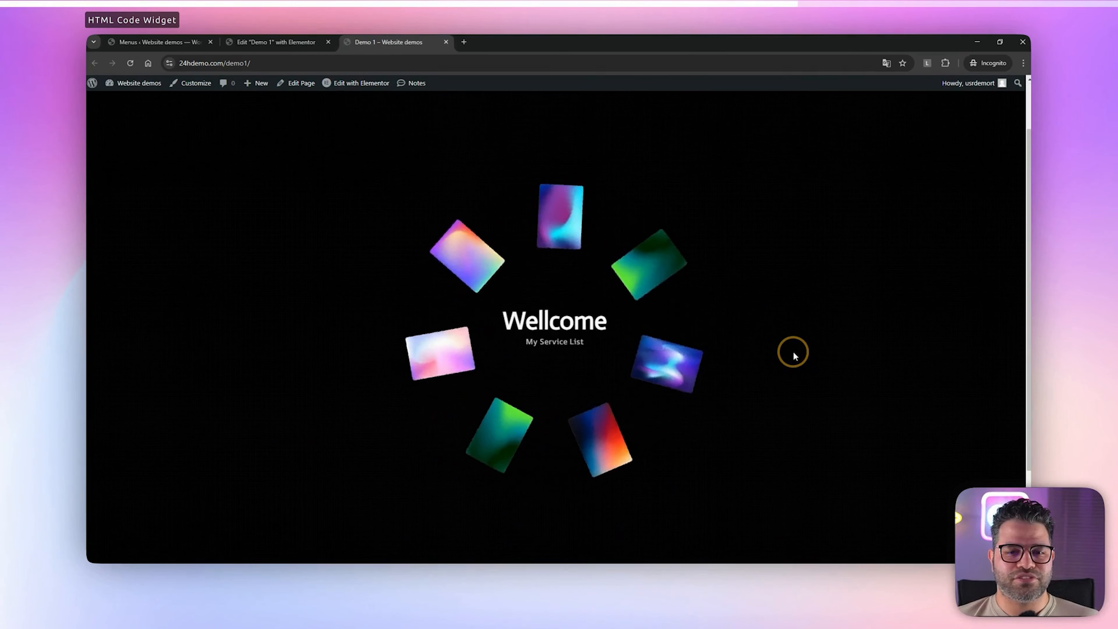
pyautogui.scroll(-4, 792, 350)
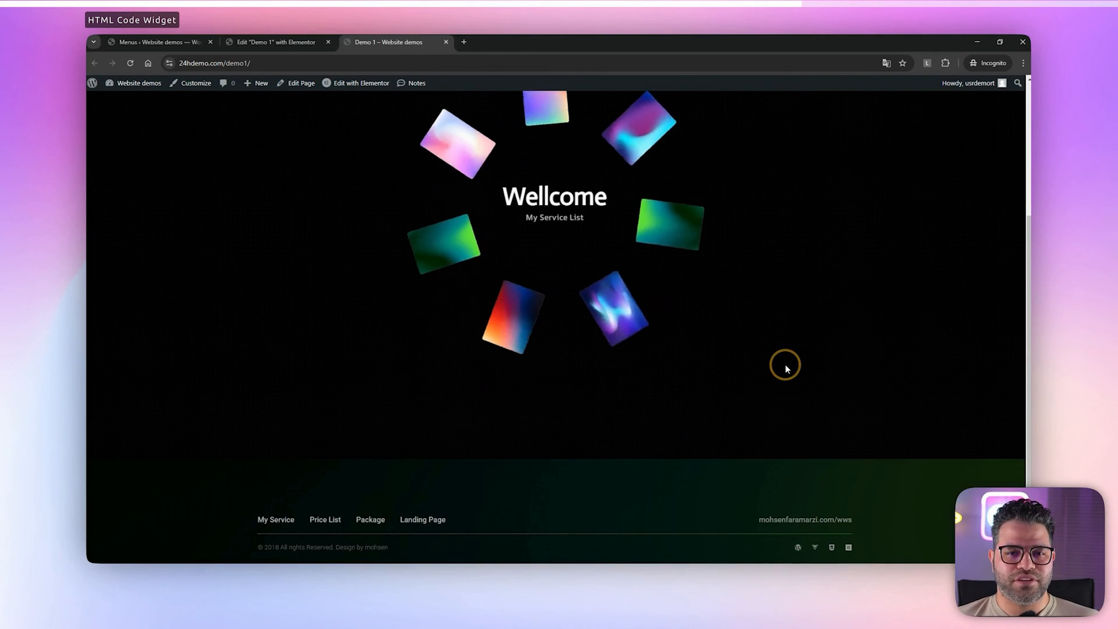
pyautogui.scroll(3, 786, 364)
pyautogui.scroll(1, 785, 364)
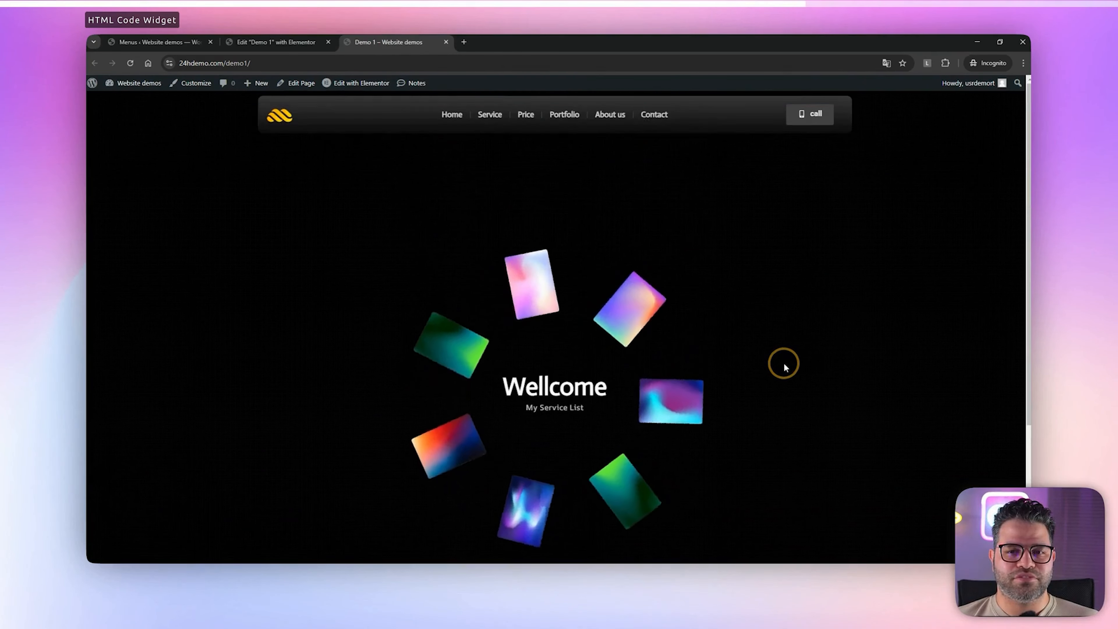
# Give the Main wrapper a classic background using the dark green and teal gradient image from the media library
pyautogui.click(276, 42)
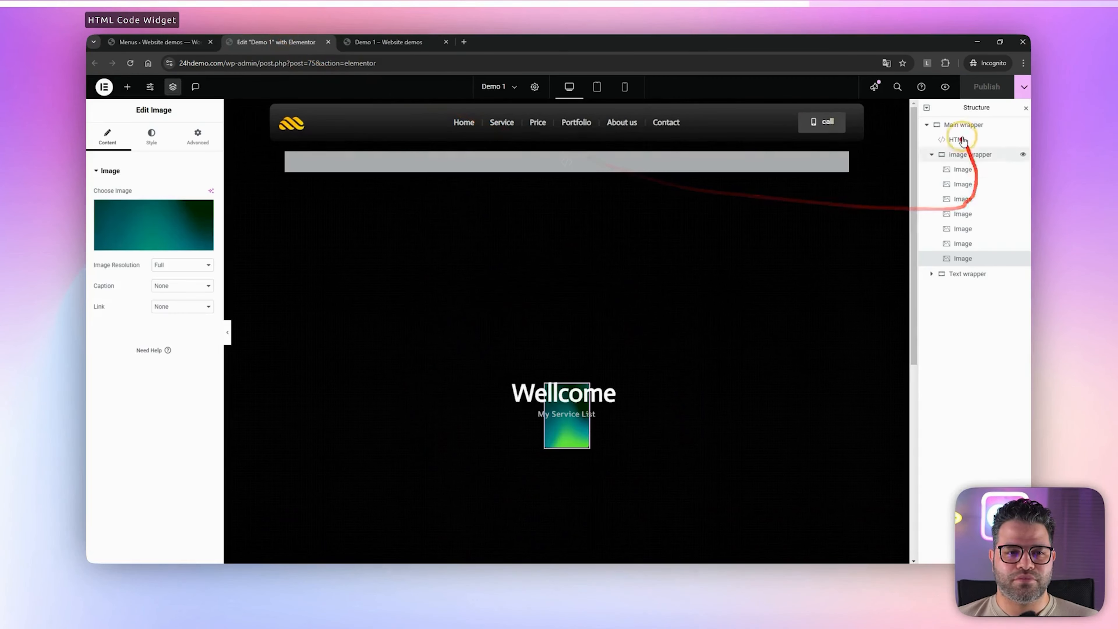
pyautogui.click(955, 125)
pyautogui.click(150, 137)
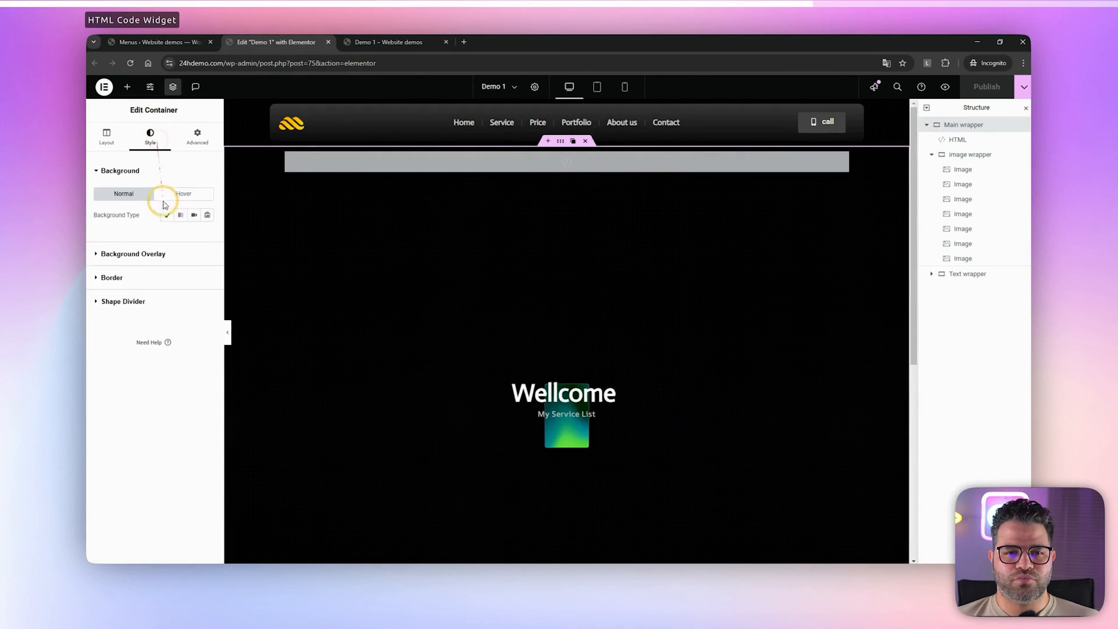
pyautogui.click(167, 215)
pyautogui.click(158, 282)
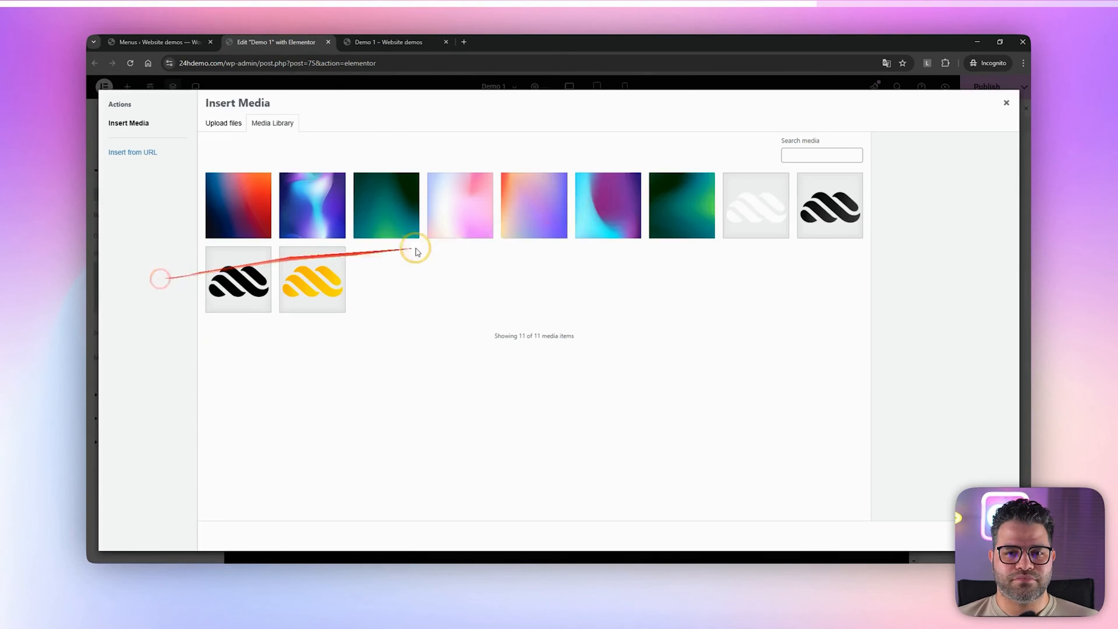
pyautogui.click(682, 201)
pyautogui.click(981, 535)
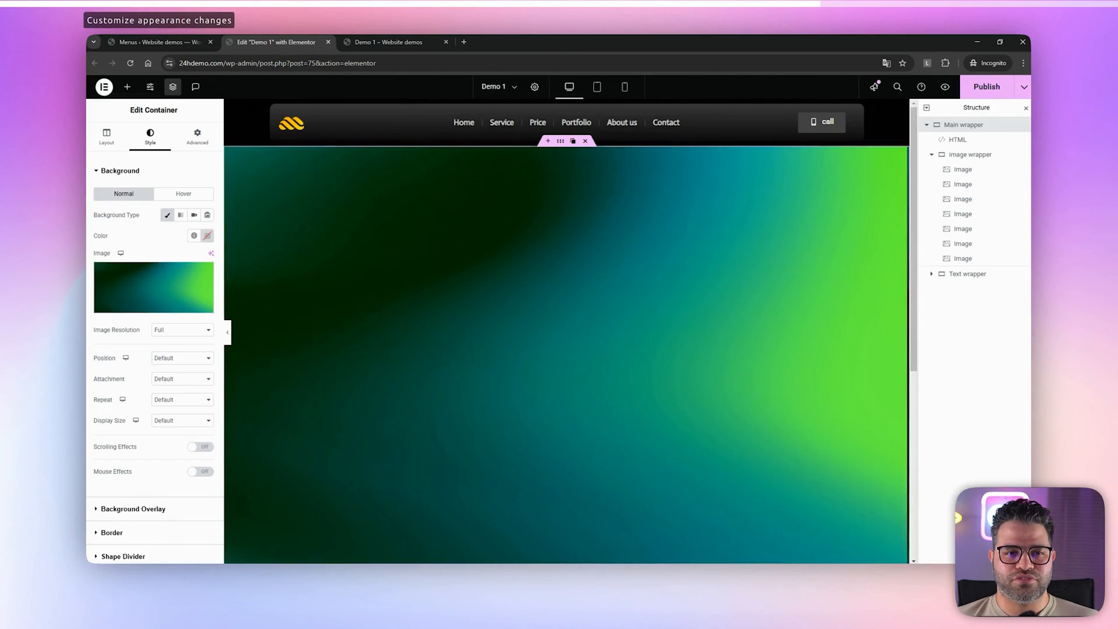
# Add a black classic background overlay to the Main wrapper with an opacity of 0.88
pyautogui.click(121, 170)
pyautogui.click(132, 195)
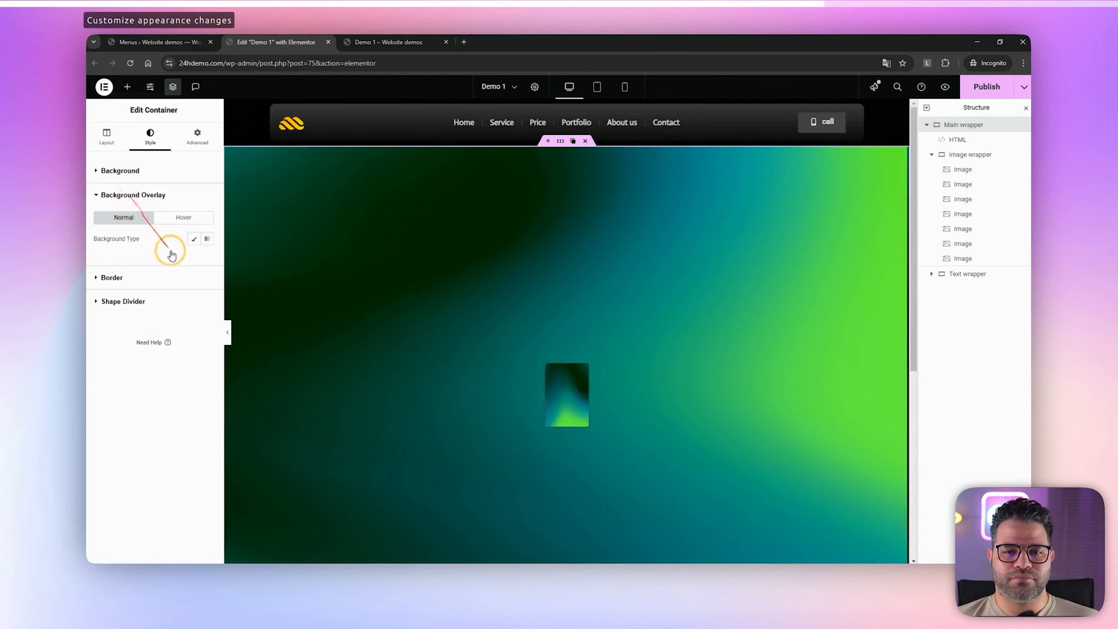
pyautogui.click(197, 240)
pyautogui.click(207, 259)
pyautogui.click(152, 372)
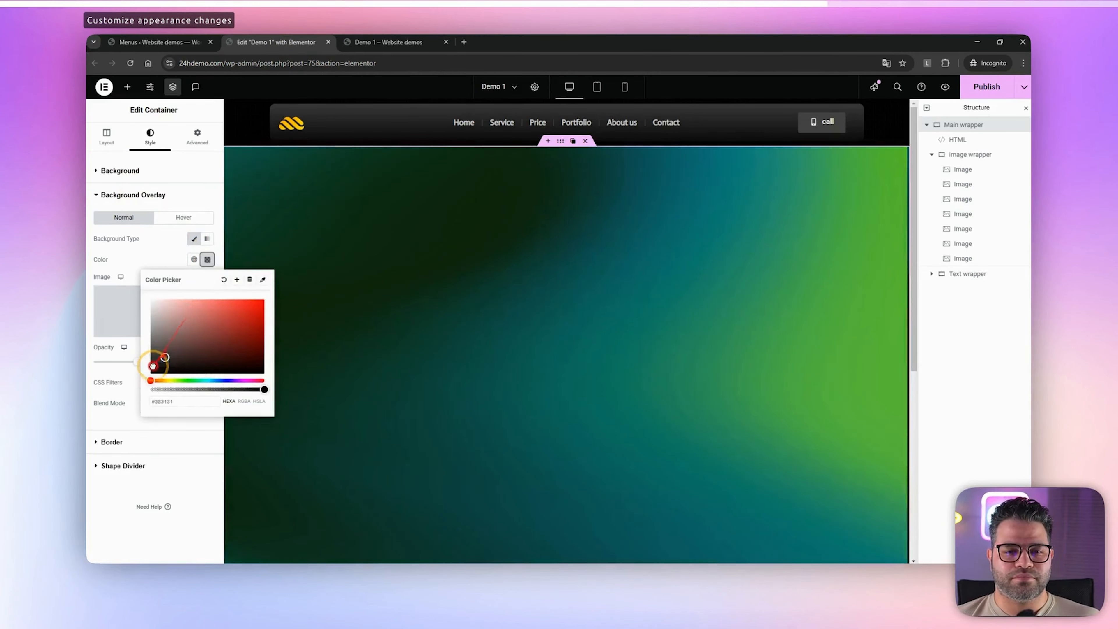
pyautogui.click(147, 380)
pyautogui.click(109, 389)
pyautogui.moveTo(141, 363); pyautogui.dragTo(175, 366)
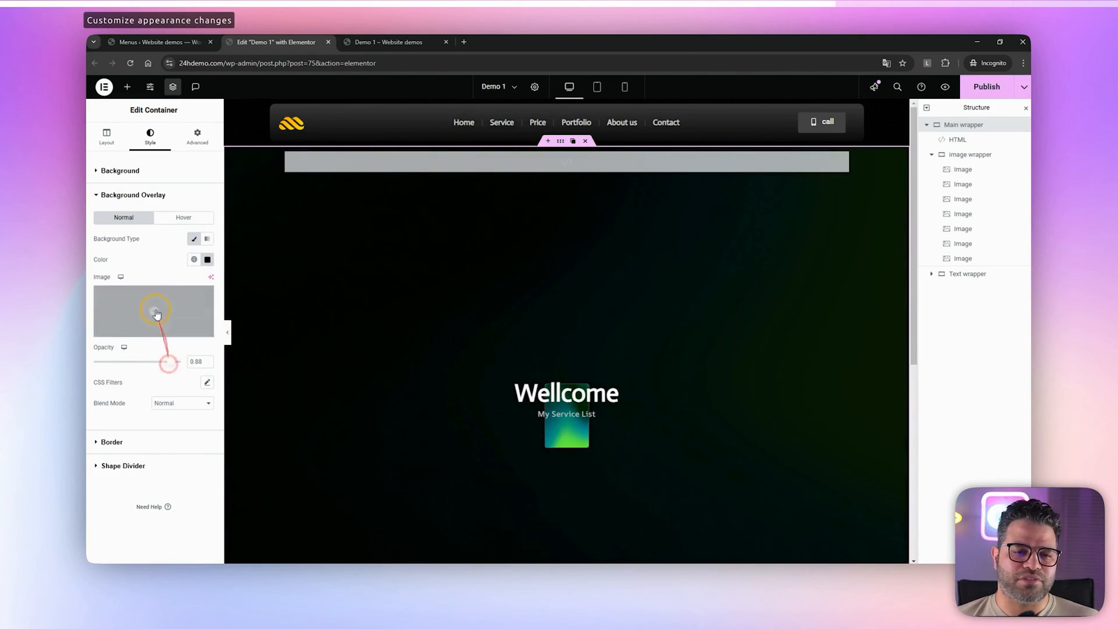
# Set the Main wrapper's background image position to Center Center
pyautogui.click(119, 171)
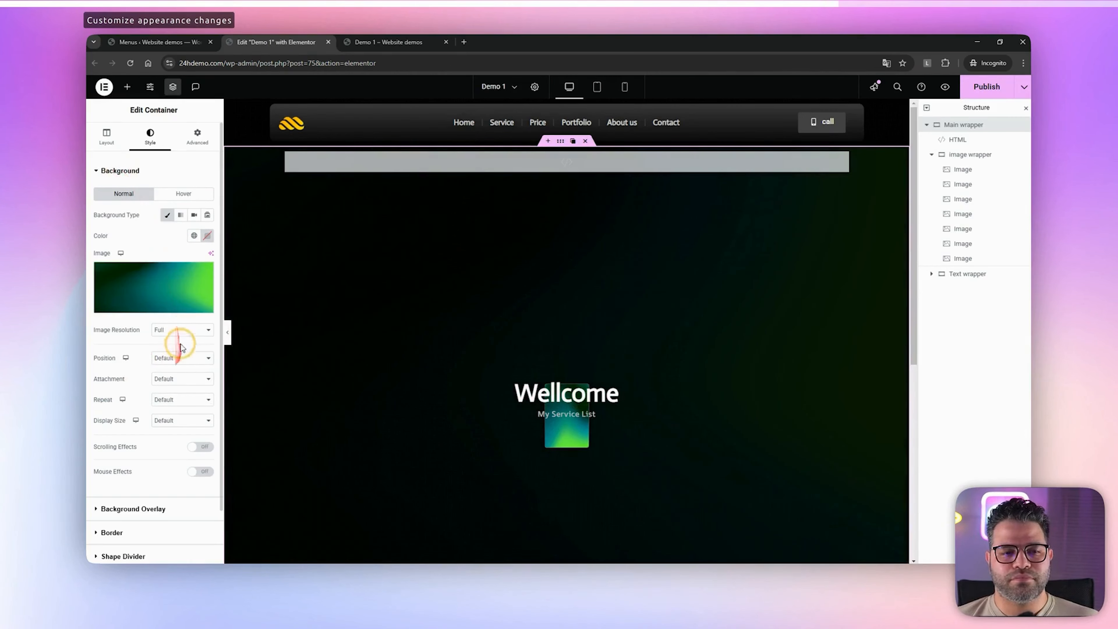
pyautogui.click(177, 357)
pyautogui.click(177, 382)
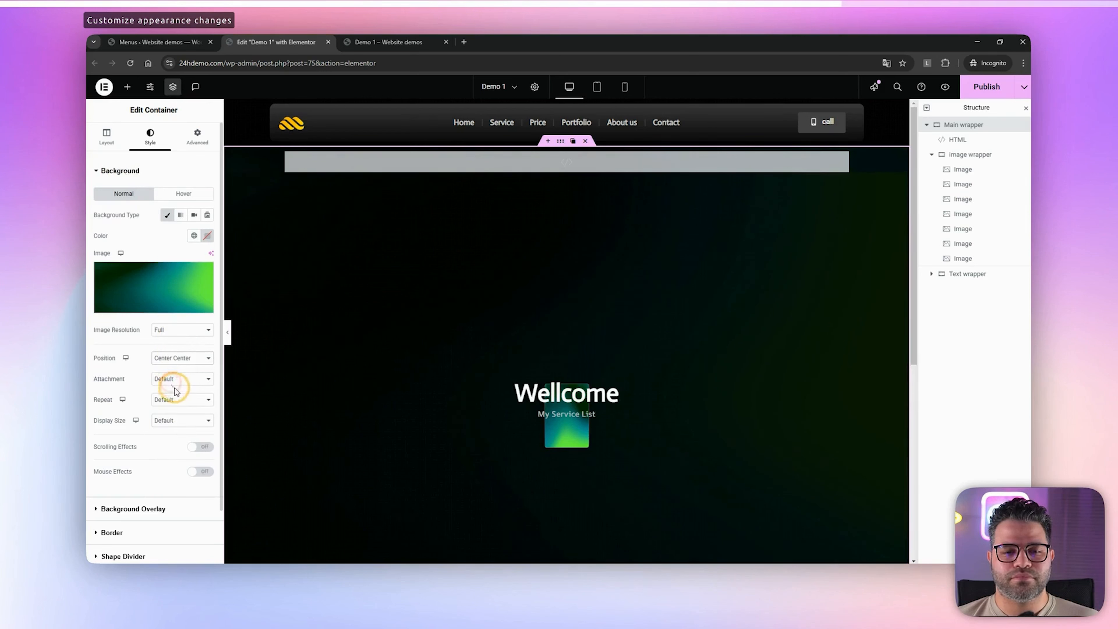
# Set the Main wrapper's background image to Scroll attachment, No-repeat and Cover display size, and publish the page
pyautogui.click(178, 379)
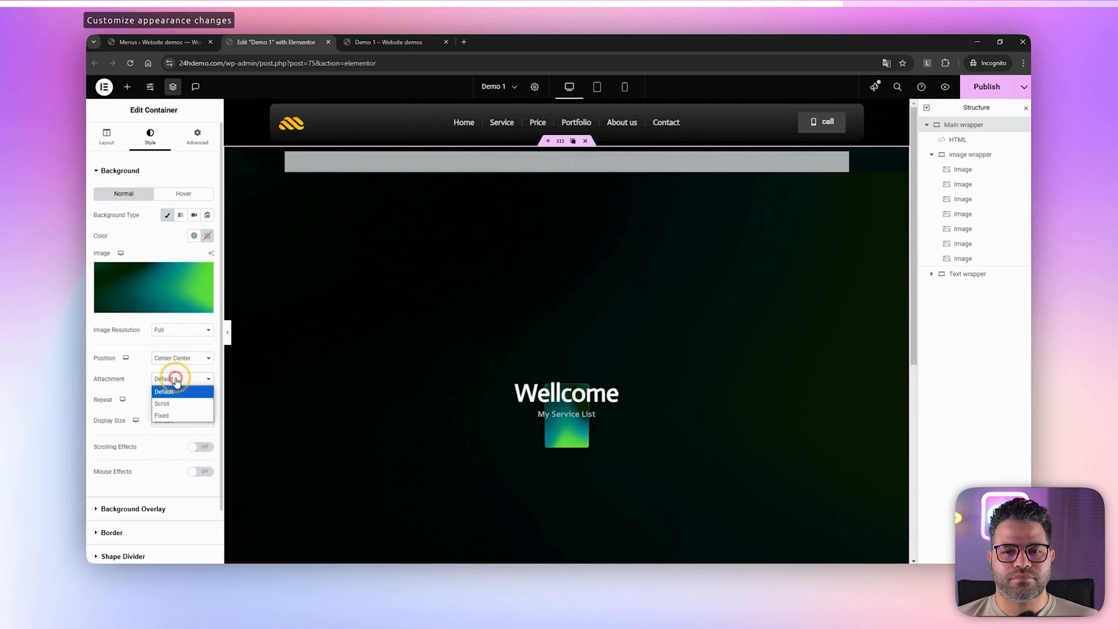
pyautogui.click(169, 404)
pyautogui.click(185, 399)
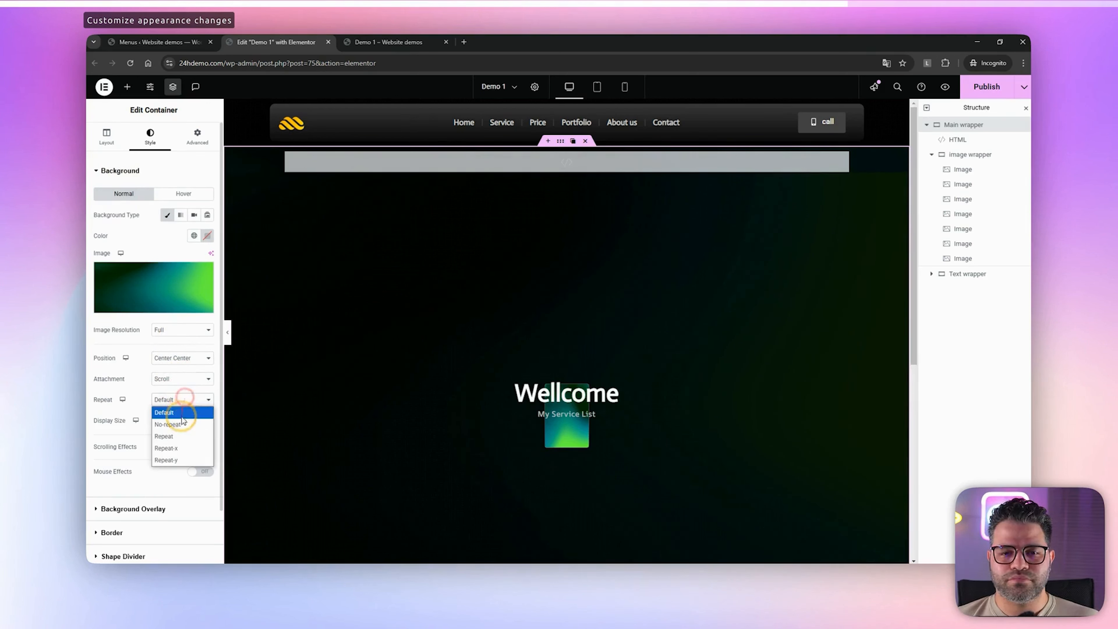
pyautogui.click(180, 424)
pyautogui.click(179, 420)
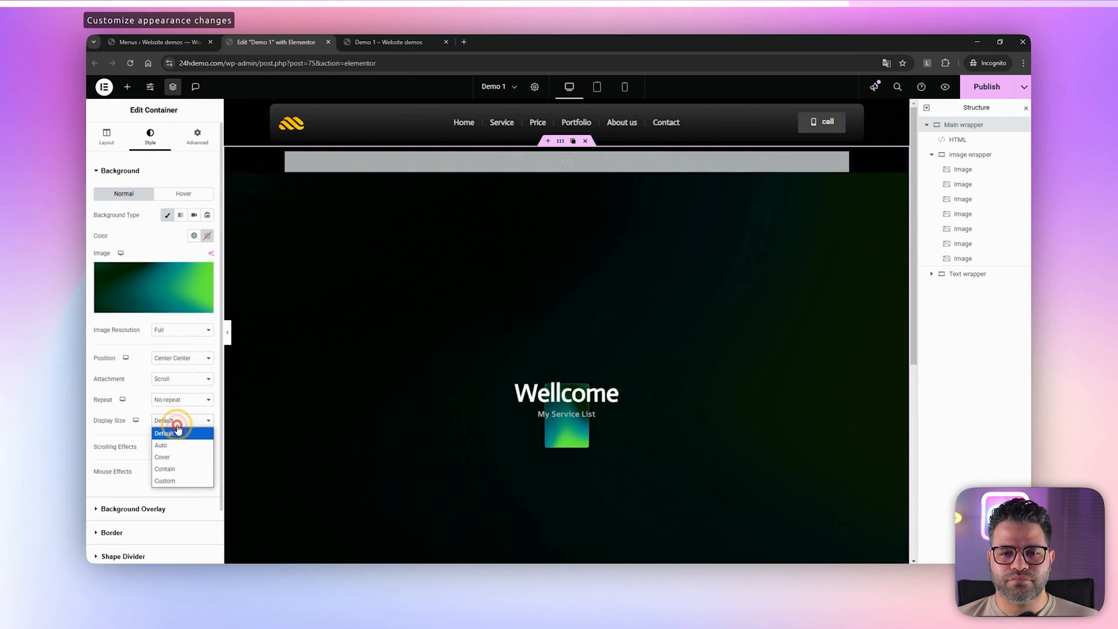
pyautogui.click(178, 457)
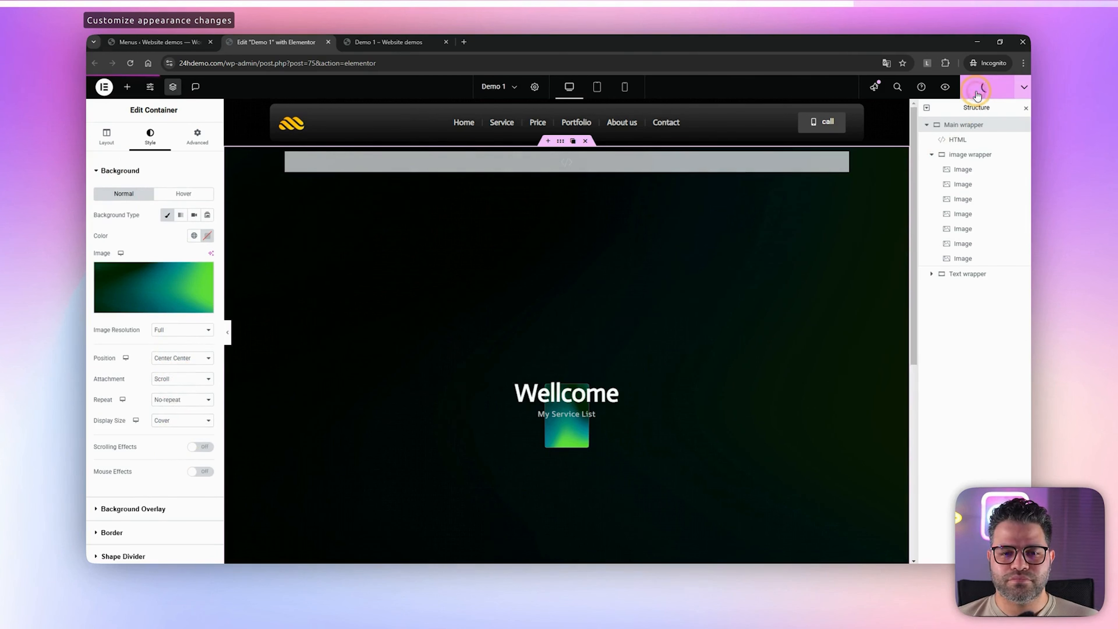
# Reload the live Demo 1 page and examine the gradient background behind the rotating images down to the footer
pyautogui.click(379, 42)
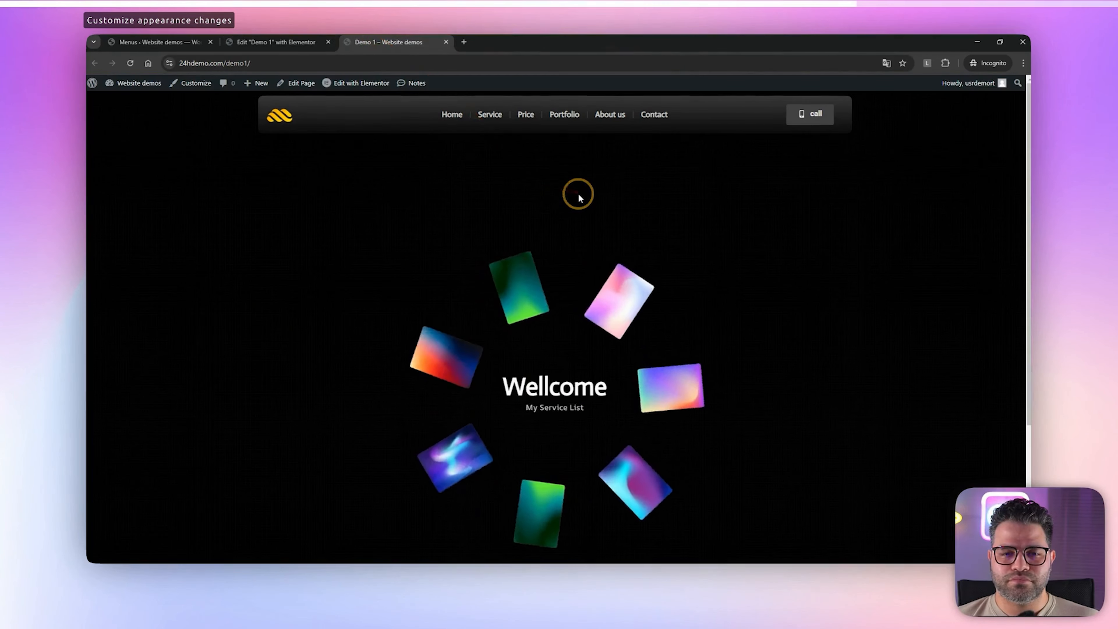
pyautogui.press('F5')
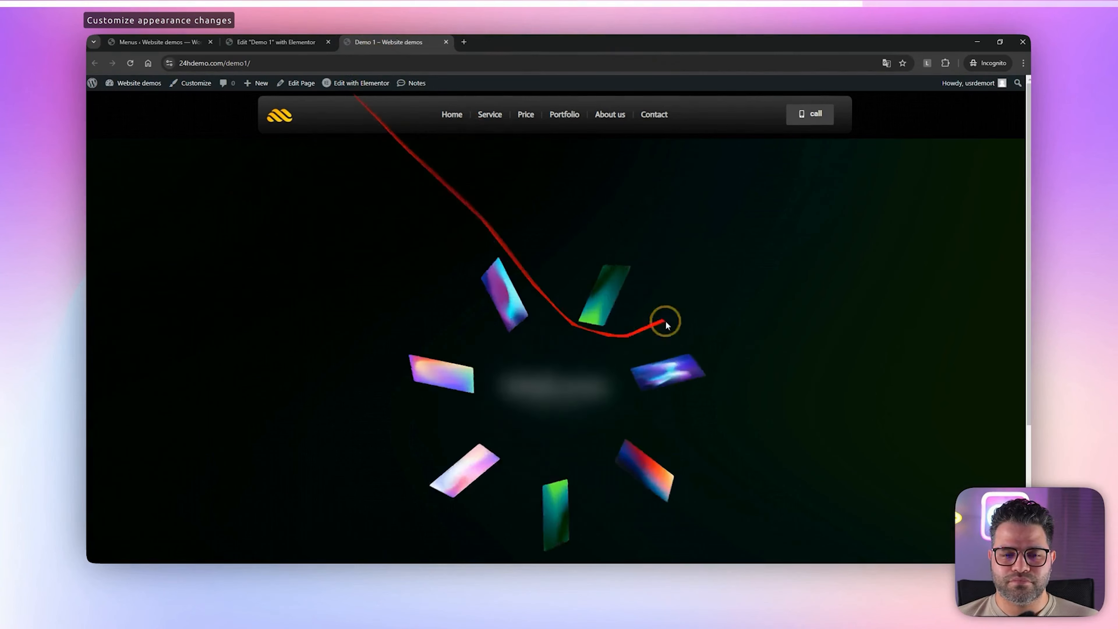
pyautogui.scroll(-4, 711, 325)
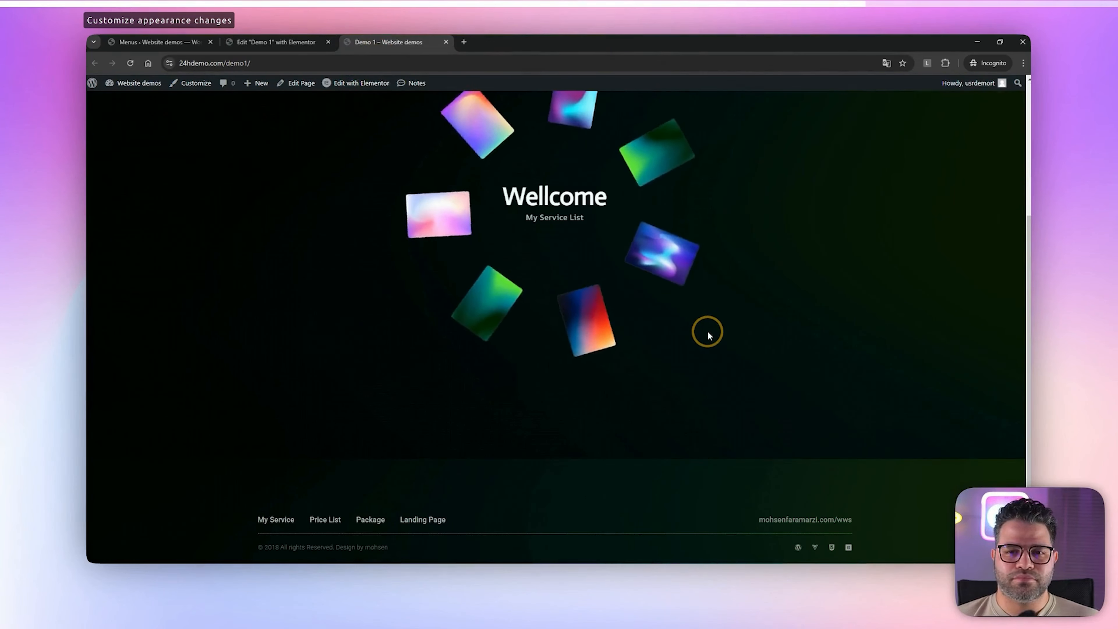
pyautogui.scroll(1, 707, 334)
pyautogui.scroll(3, 706, 332)
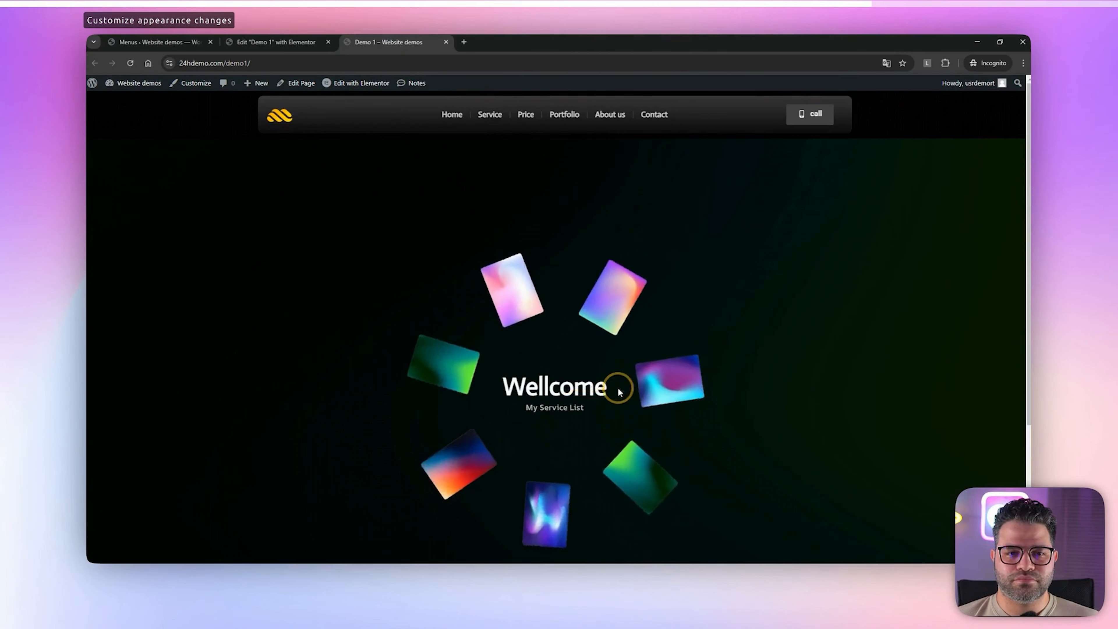
pyautogui.click(256, 43)
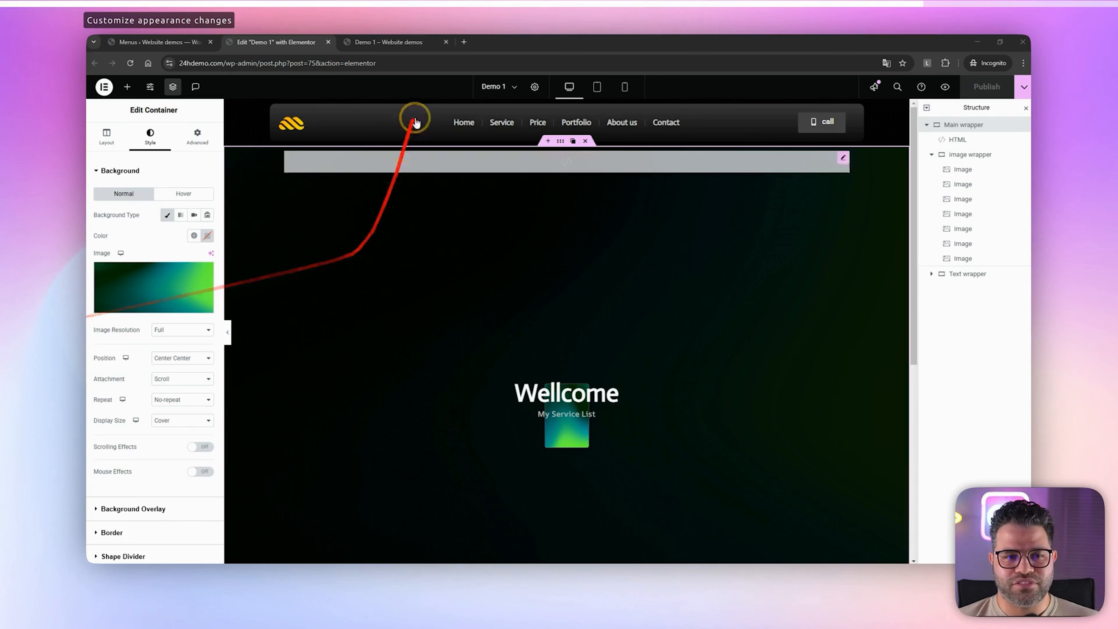
pyautogui.click(434, 40)
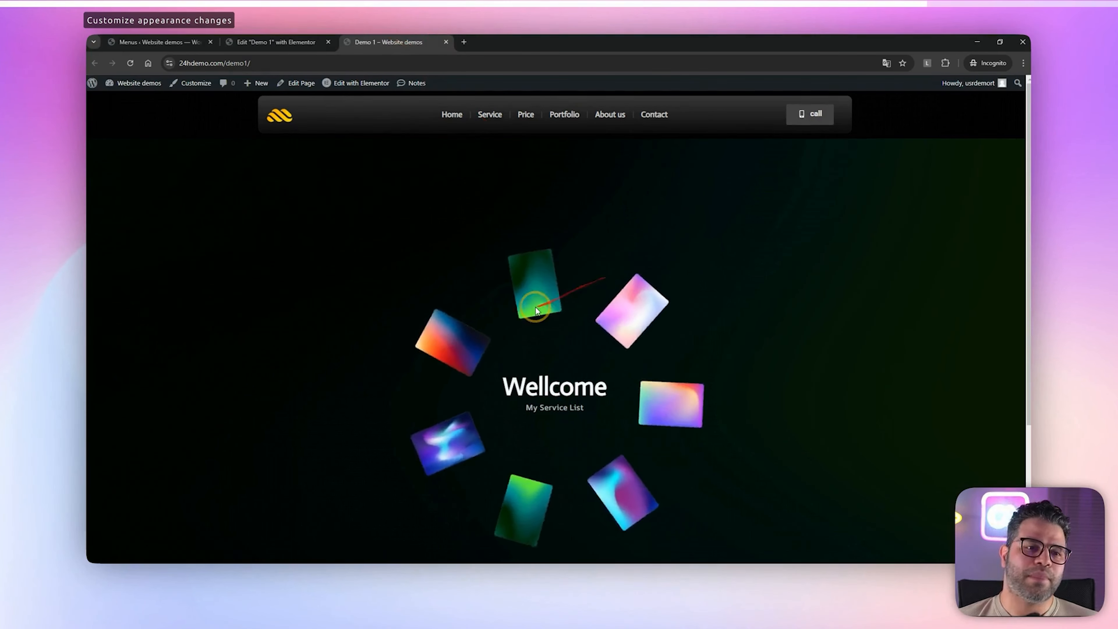
# Set the first image in the image wrapper to a width of 110 px and a height of 170 px
pyautogui.click(323, 42)
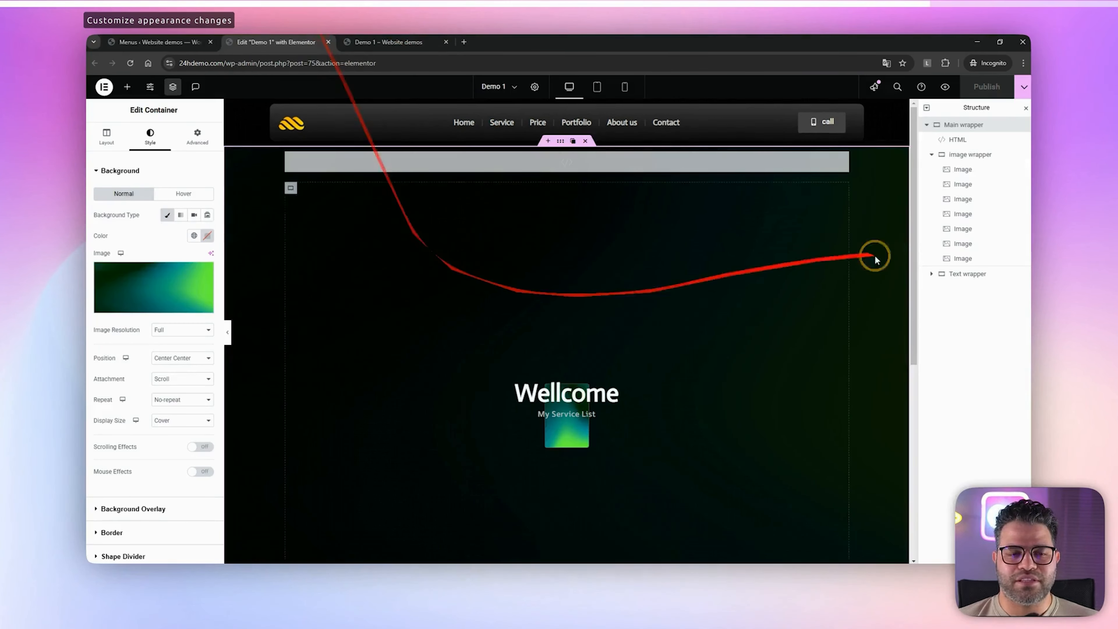
pyautogui.click(960, 171)
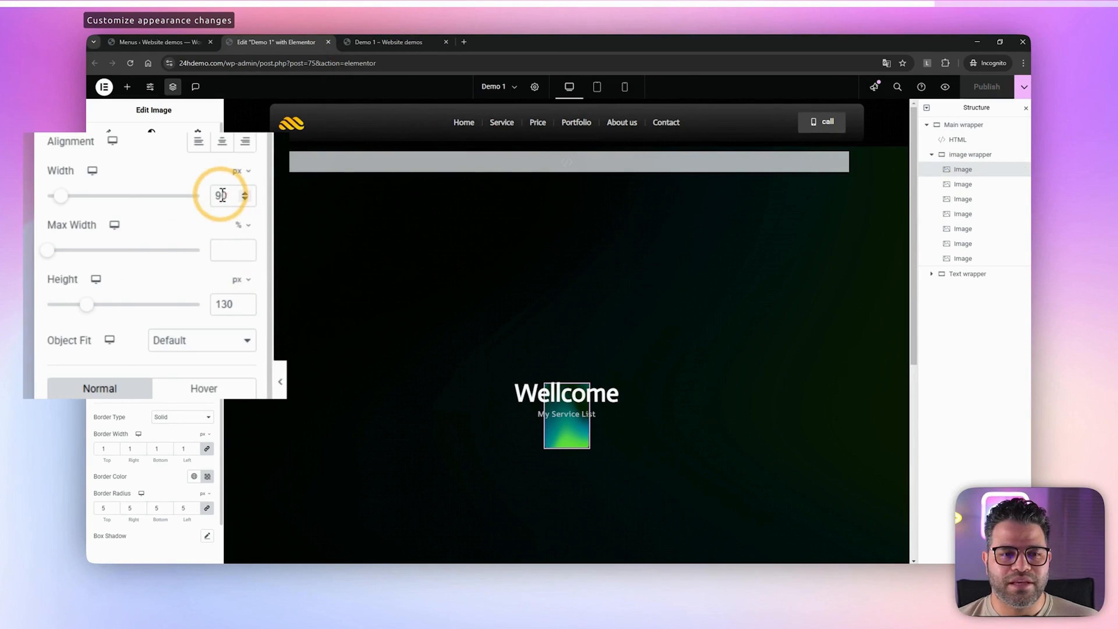
pyautogui.write('110')
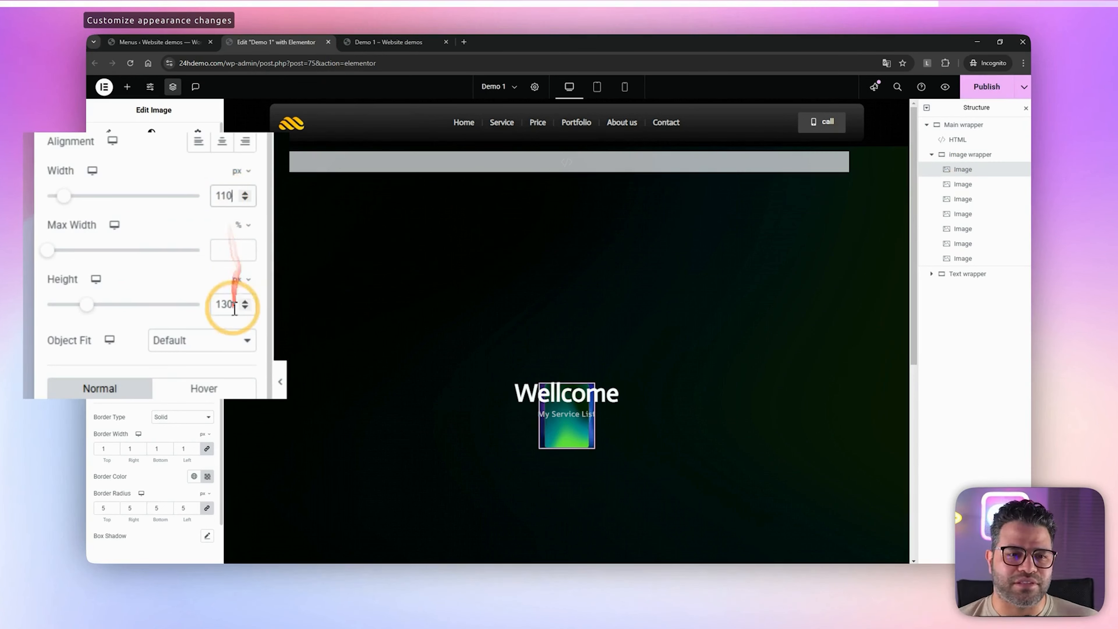
pyautogui.doubleClick(224, 304)
pyautogui.write('170')
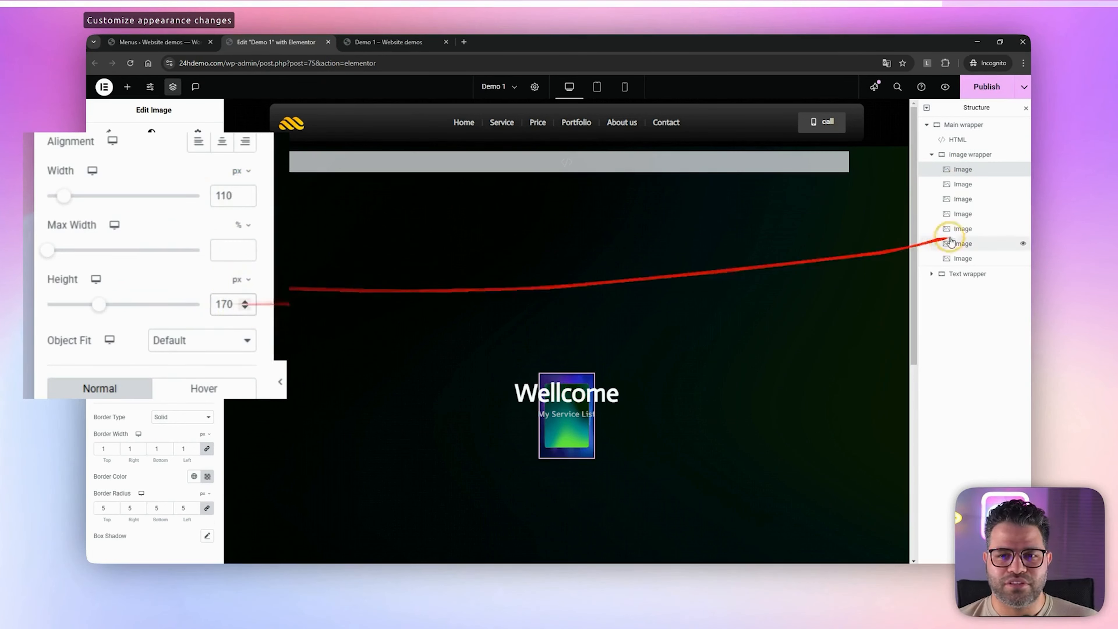
# Copy the first image and paste its style onto the other six images in the image wrapper
pyautogui.rightClick(971, 170)
pyautogui.click(946, 218)
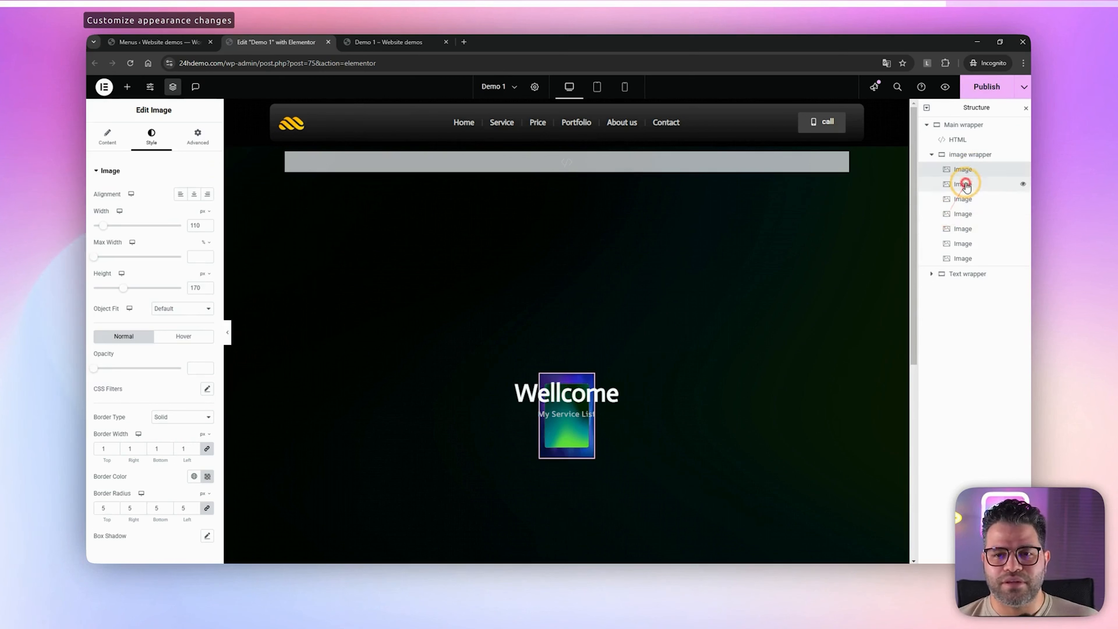
pyautogui.click(956, 259)
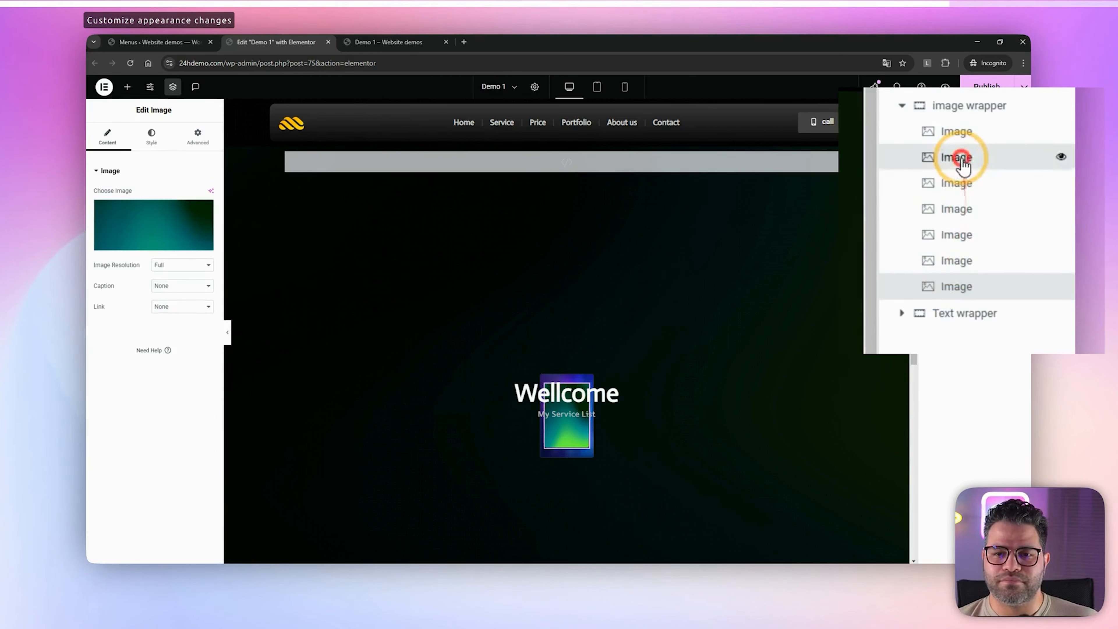
pyautogui.click(959, 185)
pyautogui.keyDown('ctrl'); pyautogui.click(973, 238); pyautogui.keyUp('ctrl')
pyautogui.keyDown('ctrl'); pyautogui.click(968, 263); pyautogui.keyUp('ctrl')
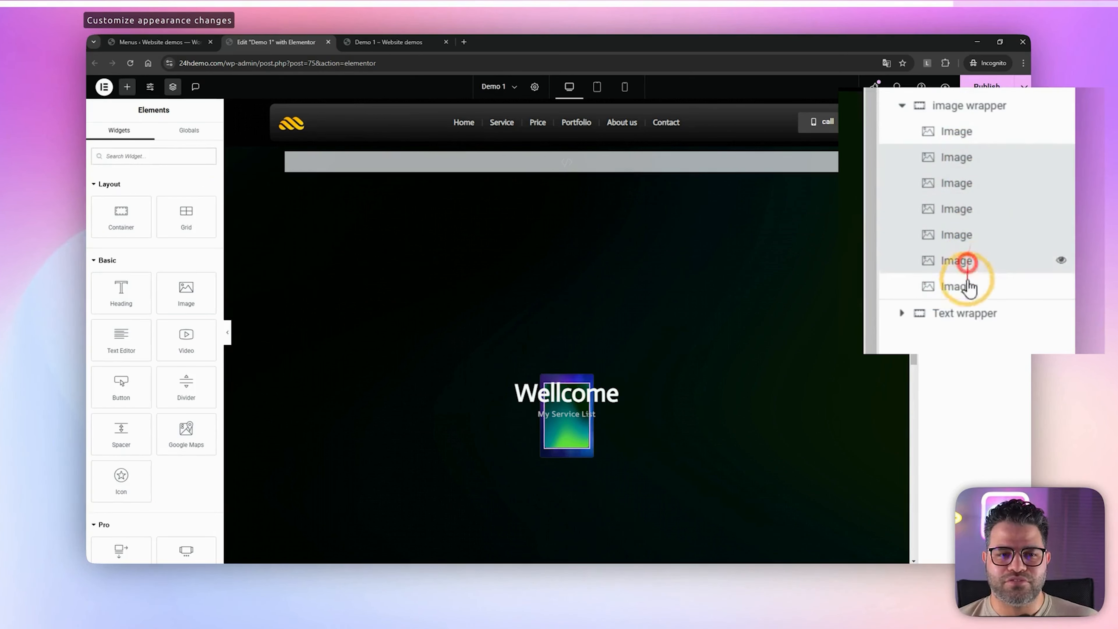
pyautogui.keyDown('ctrl'); pyautogui.click(968, 287); pyautogui.keyUp('ctrl')
pyautogui.rightClick(977, 170)
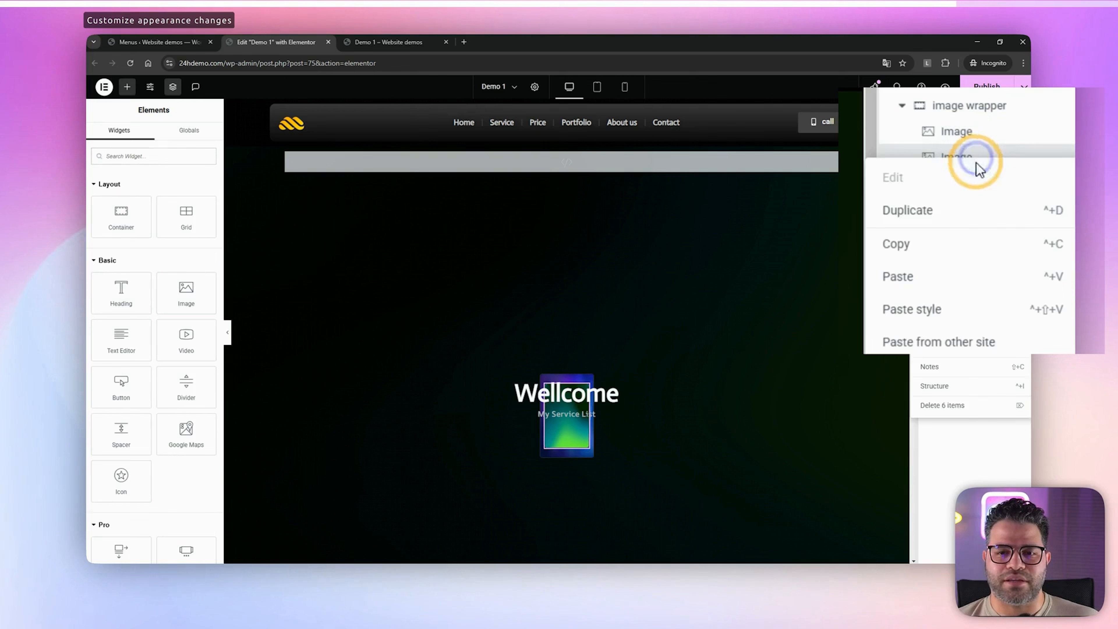
pyautogui.click(944, 311)
# Check the pasted style on the second and third images, then publish and reload the live Demo 1 page
pyautogui.click(966, 187)
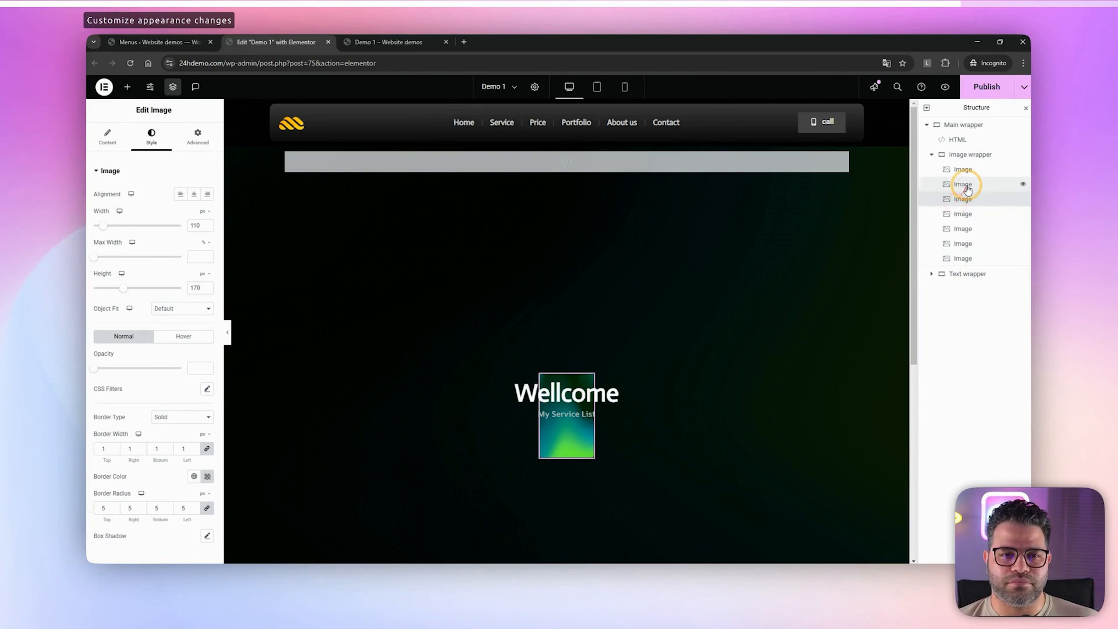
pyautogui.click(117, 135)
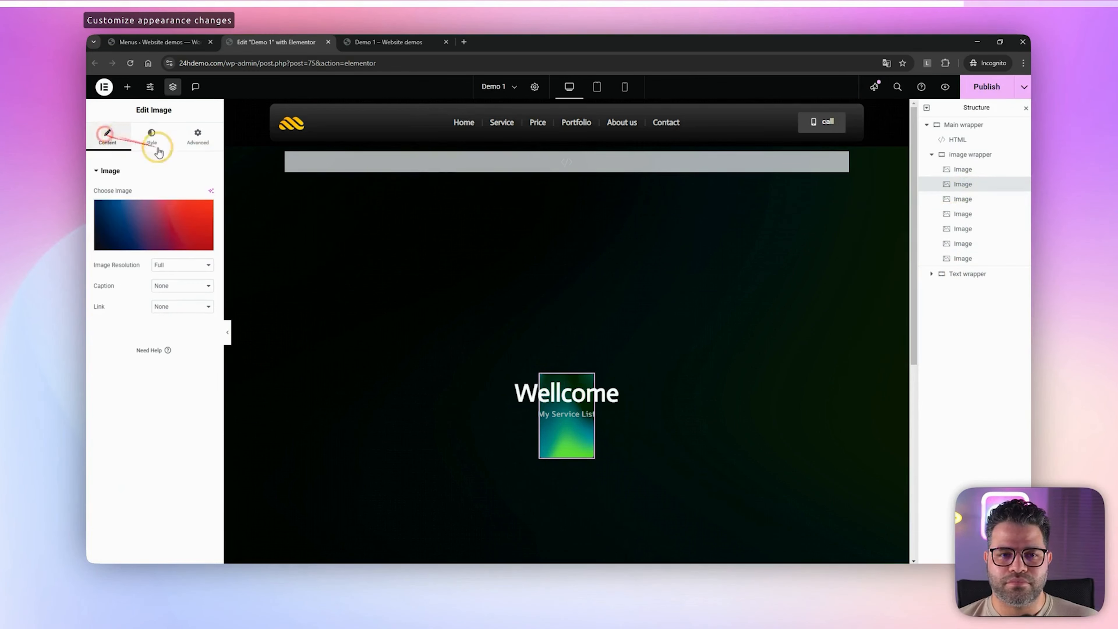
pyautogui.click(974, 200)
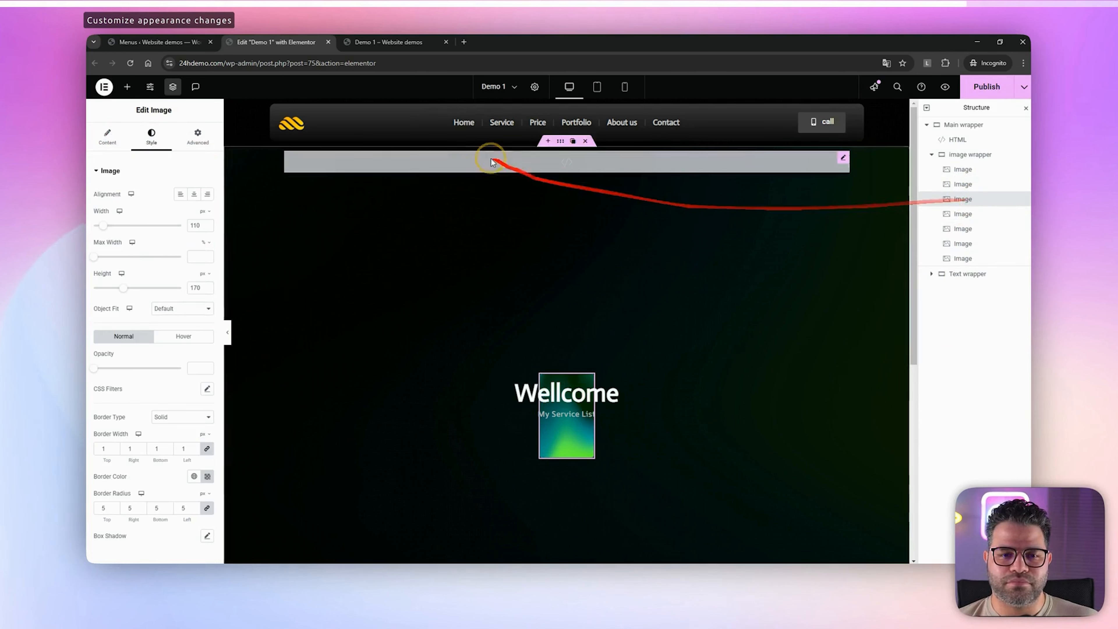
pyautogui.click(386, 41)
pyautogui.press('F5')
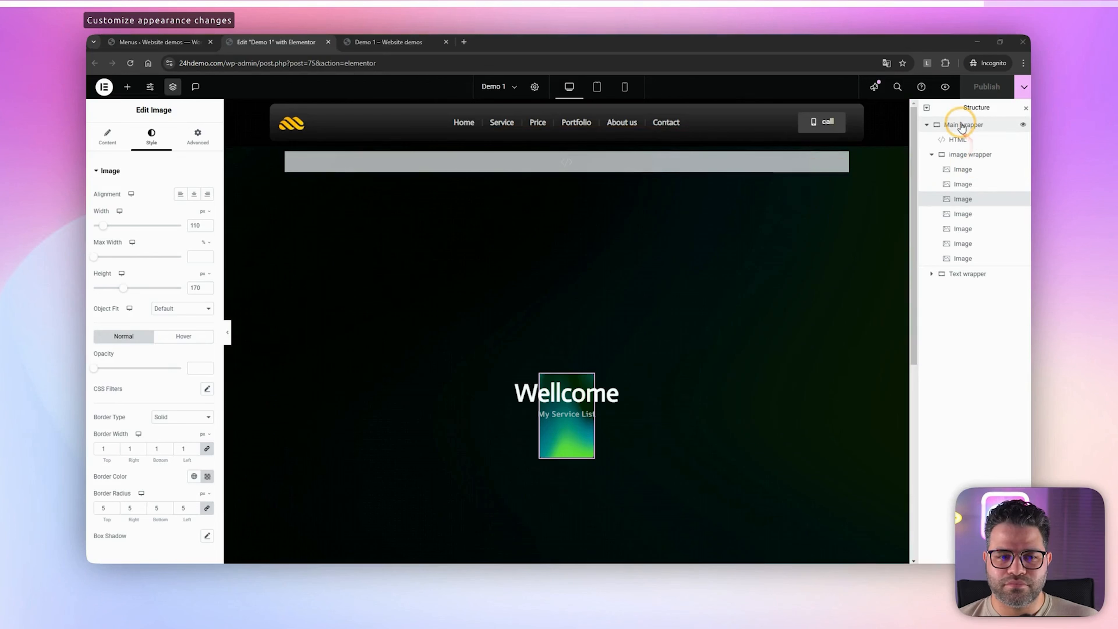
# Set the Main wrapper's CSS class to mdw-rotating-image-effect-radius-30 and check the published result on the live page
pyautogui.click(963, 127)
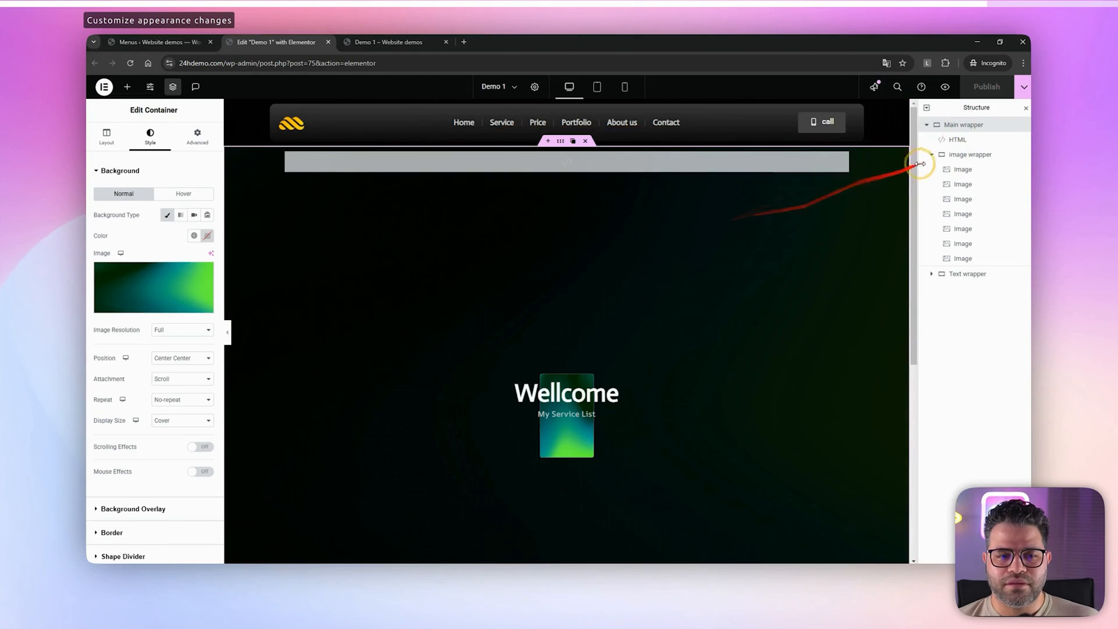
pyautogui.click(953, 141)
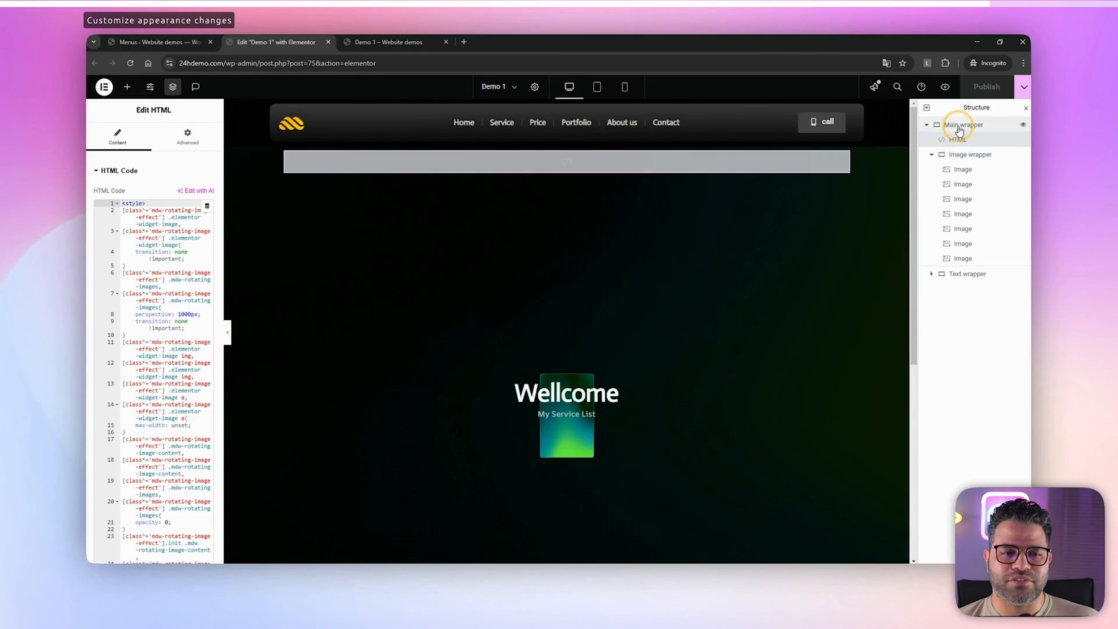
pyautogui.click(961, 127)
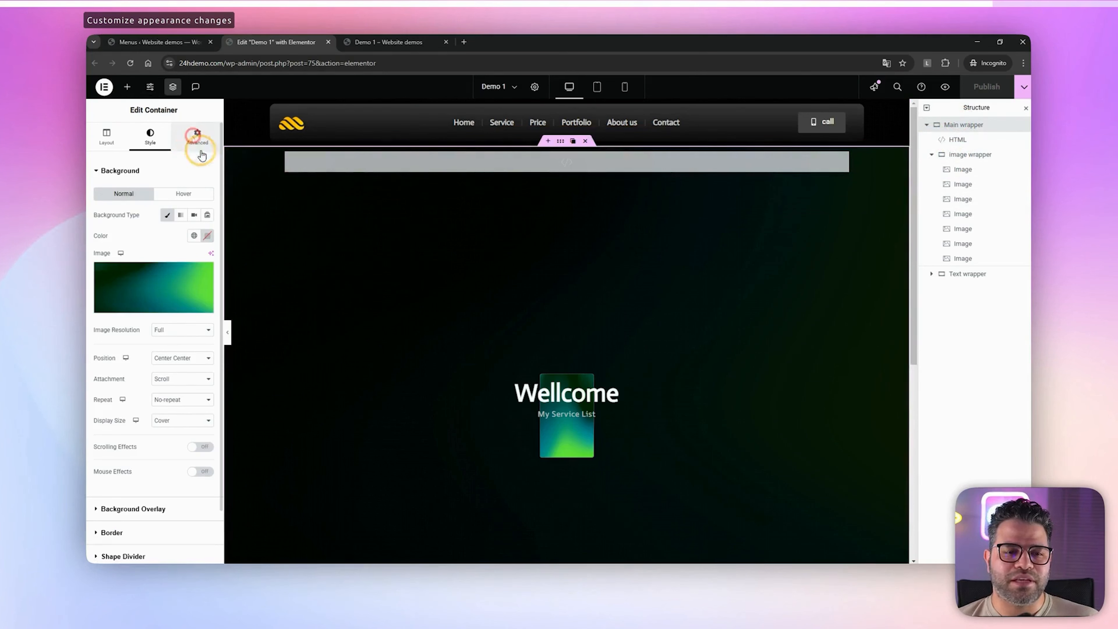
pyautogui.click(198, 136)
pyautogui.moveTo(175, 461); pyautogui.dragTo(304, 459)
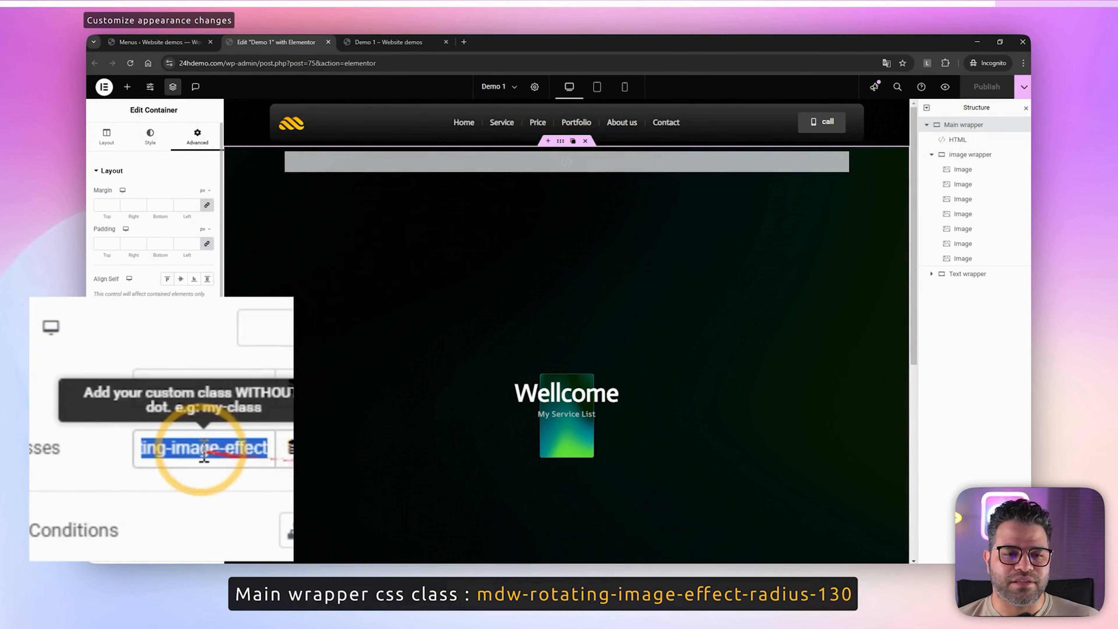
pyautogui.click(227, 448)
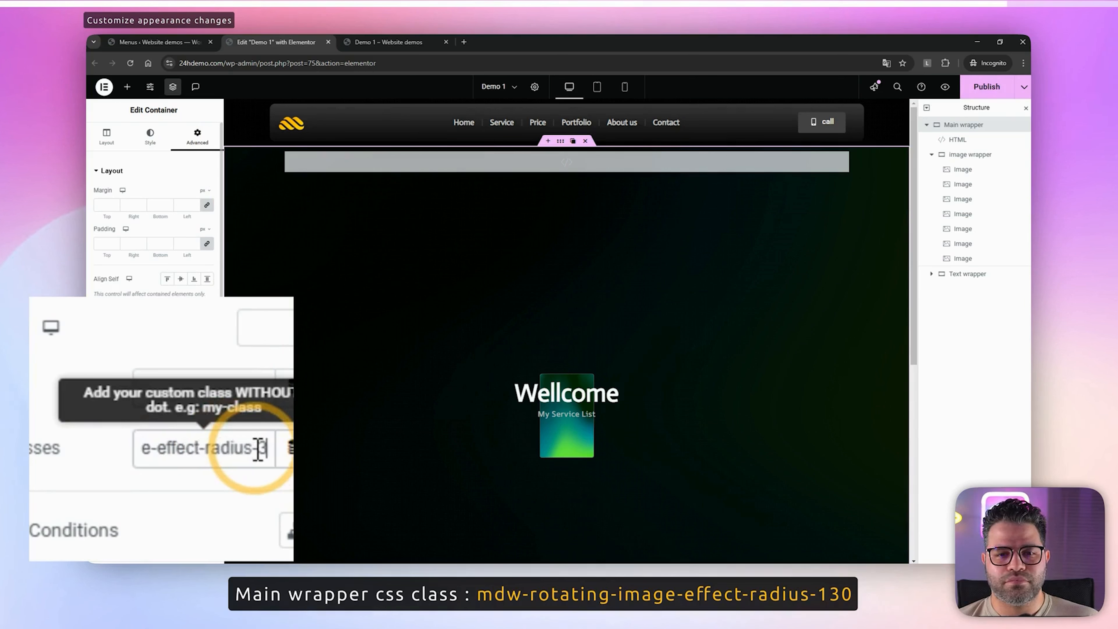
pyautogui.click(965, 85)
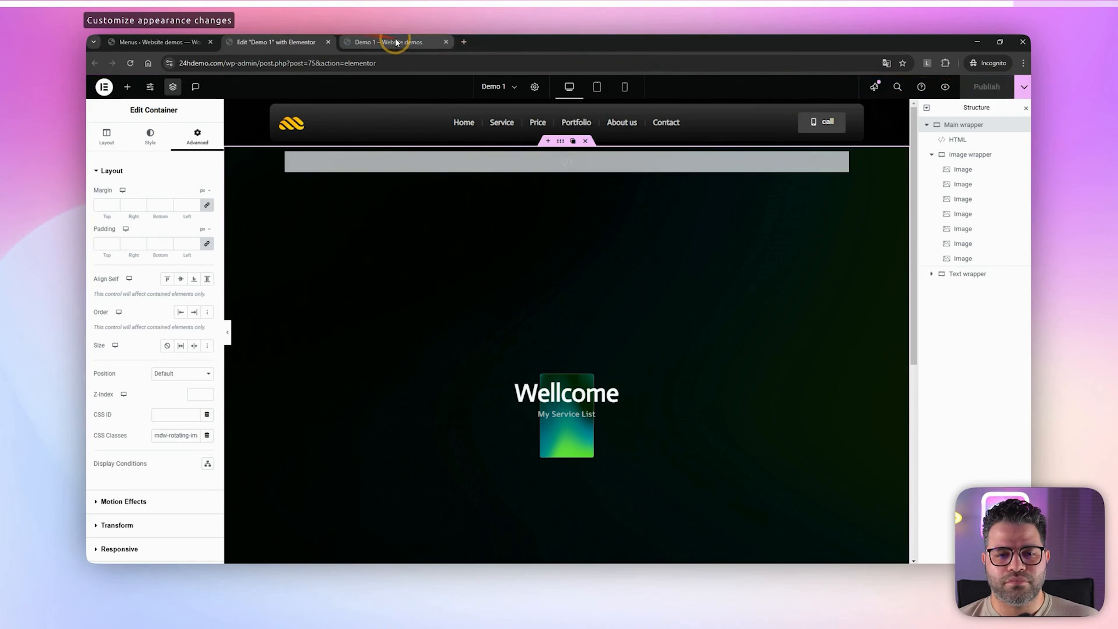
pyautogui.click(396, 42)
pyautogui.scroll(-5, 683, 254)
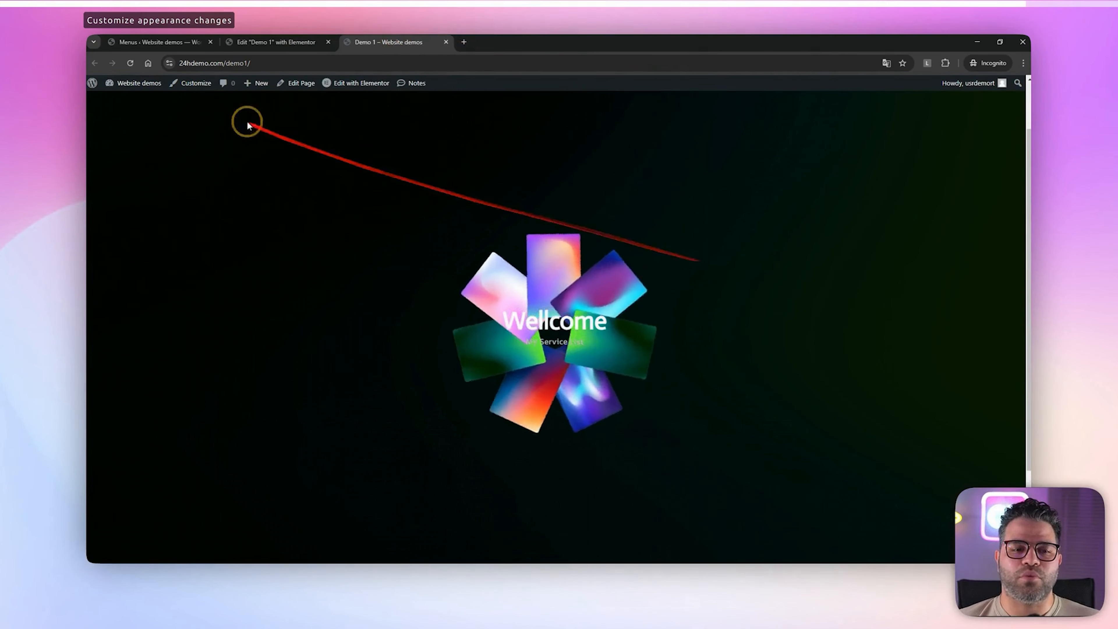
# Set the Main wrapper's CSS class to mdw-rotating-image-effect-radius-130 and check the published result on the live page
pyautogui.click(278, 42)
pyautogui.click(176, 436)
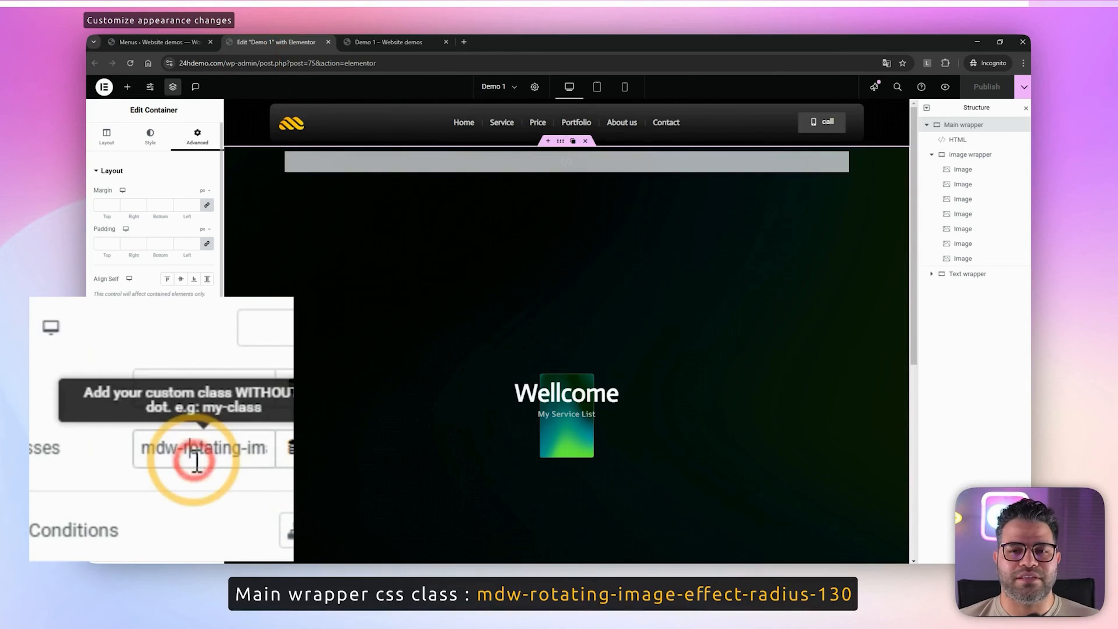
pyautogui.click(252, 447)
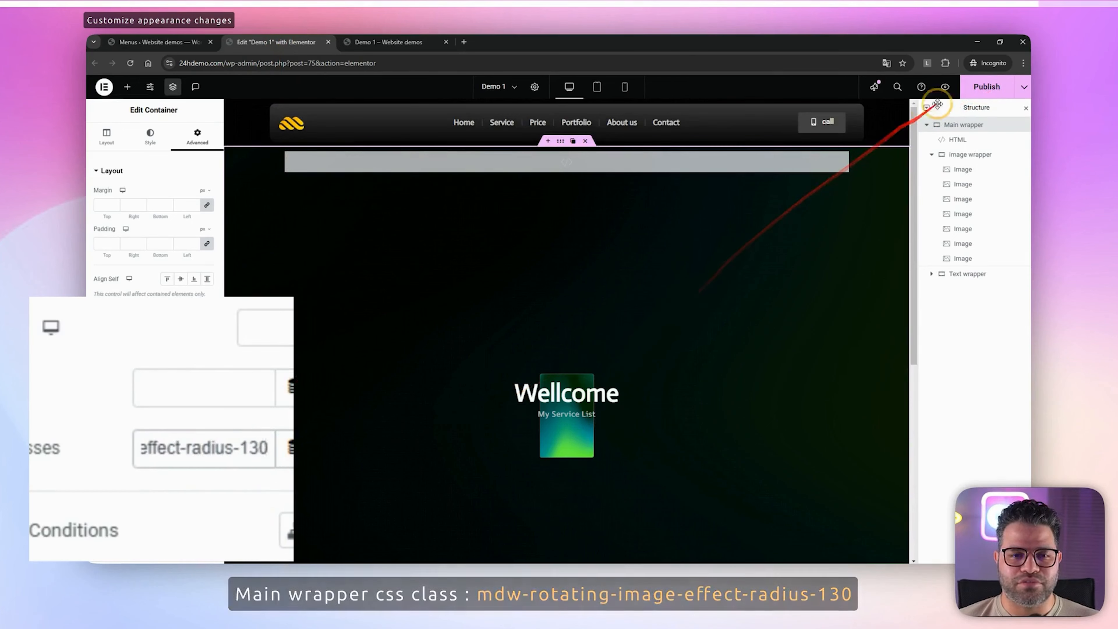
pyautogui.click(987, 87)
pyautogui.click(390, 43)
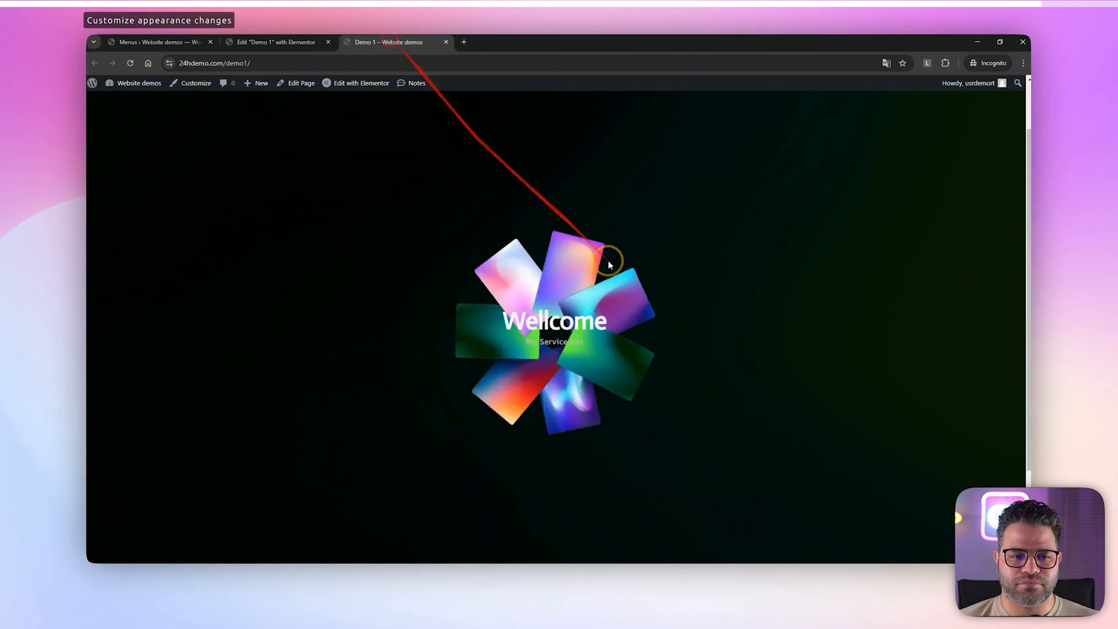
pyautogui.scroll(-3, 659, 305)
pyautogui.scroll(-5, 666, 323)
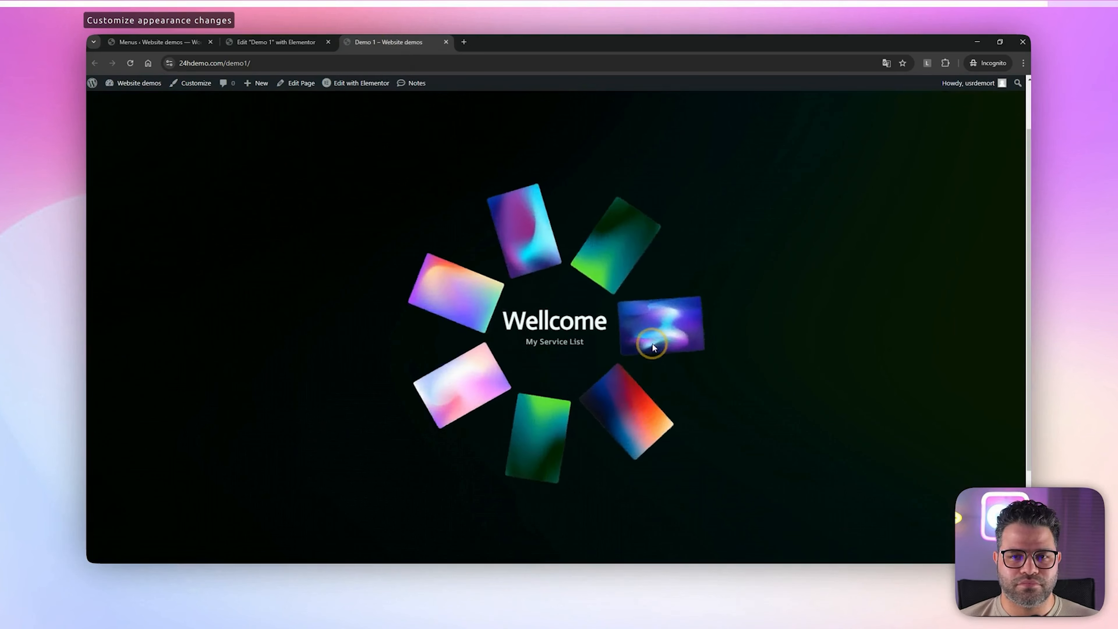
# Increase the radius number in the Main wrapper's CSS class and check the published image ring on the live page
pyautogui.click(273, 44)
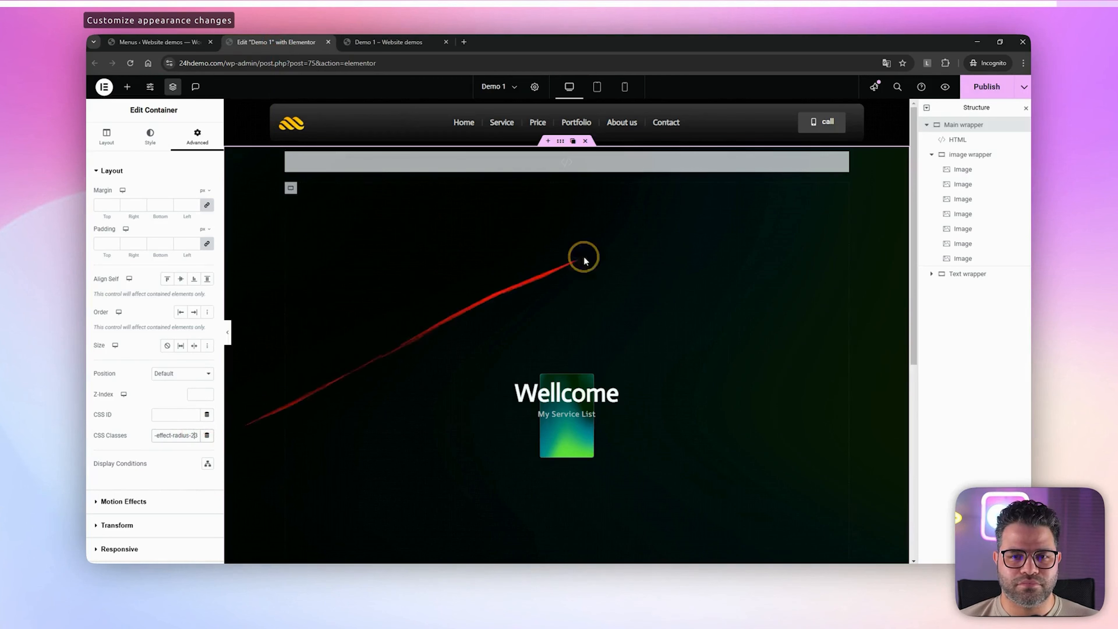
pyautogui.click(986, 87)
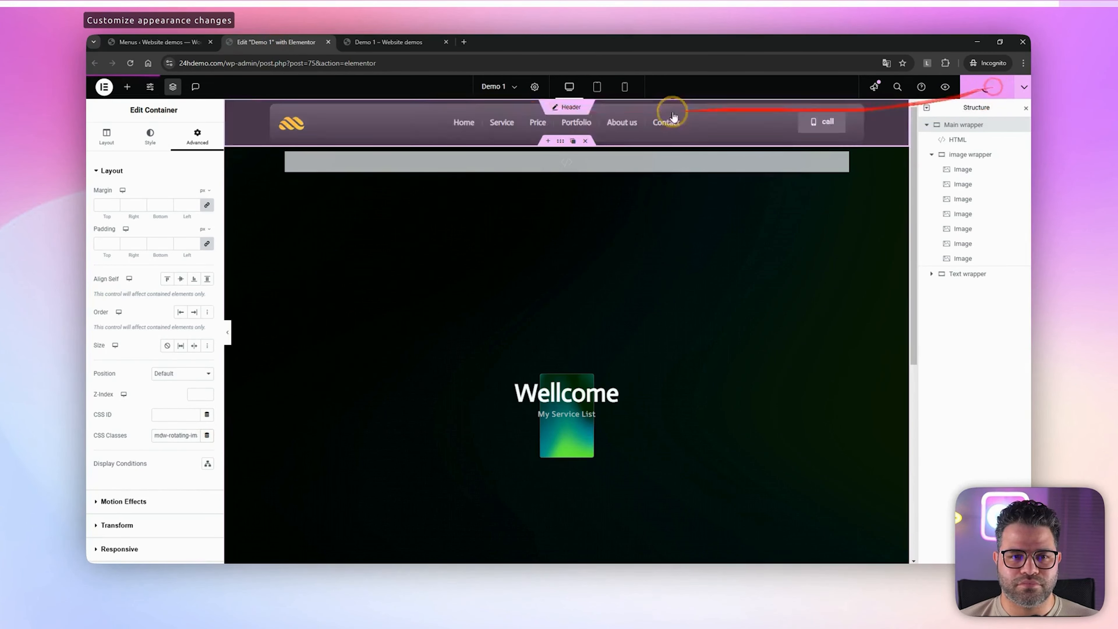
pyautogui.click(372, 47)
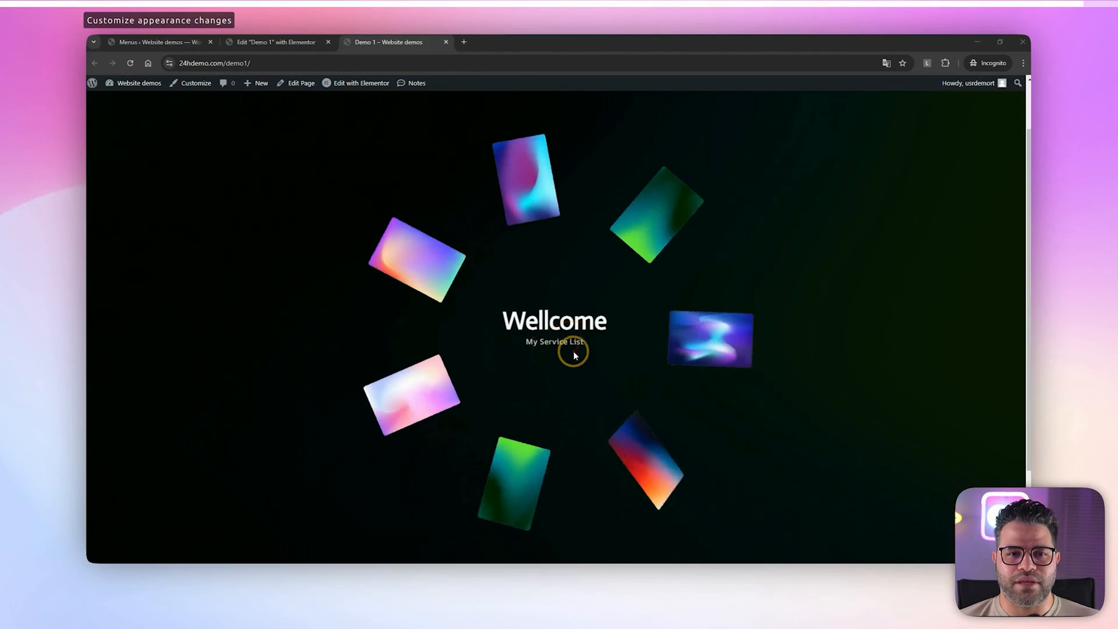
pyautogui.click(276, 41)
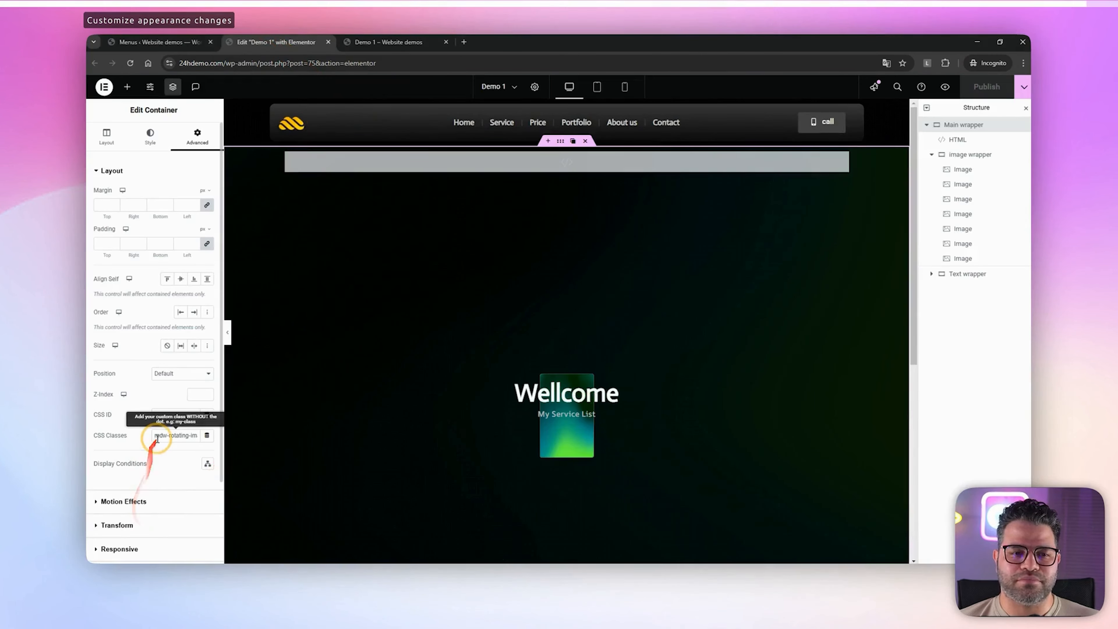